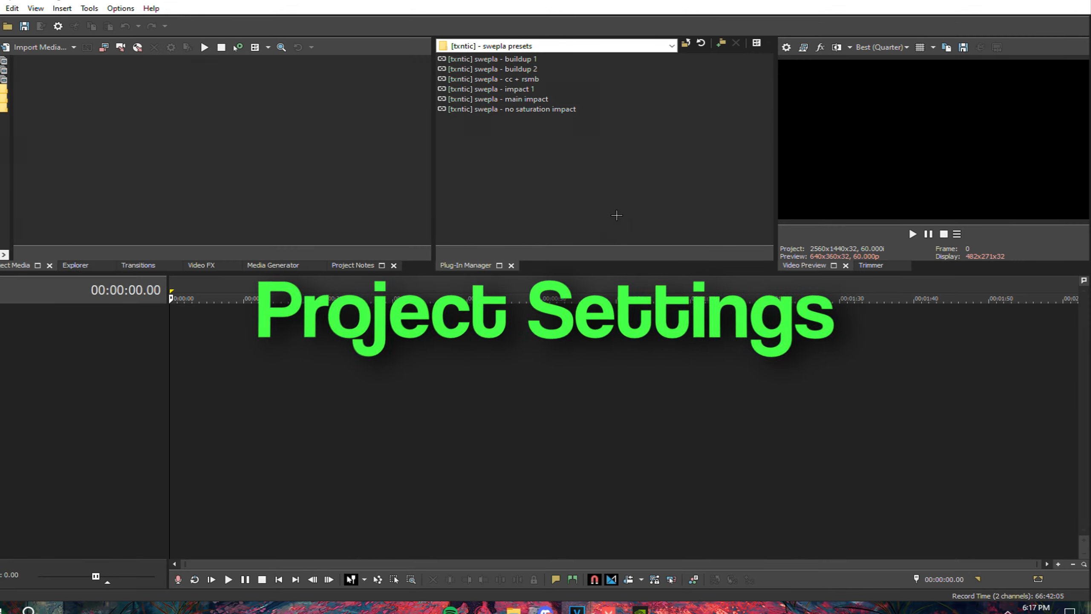
Open the project properties
left_click_drag(665, 173, 475, 9)
left_click(563, 134)
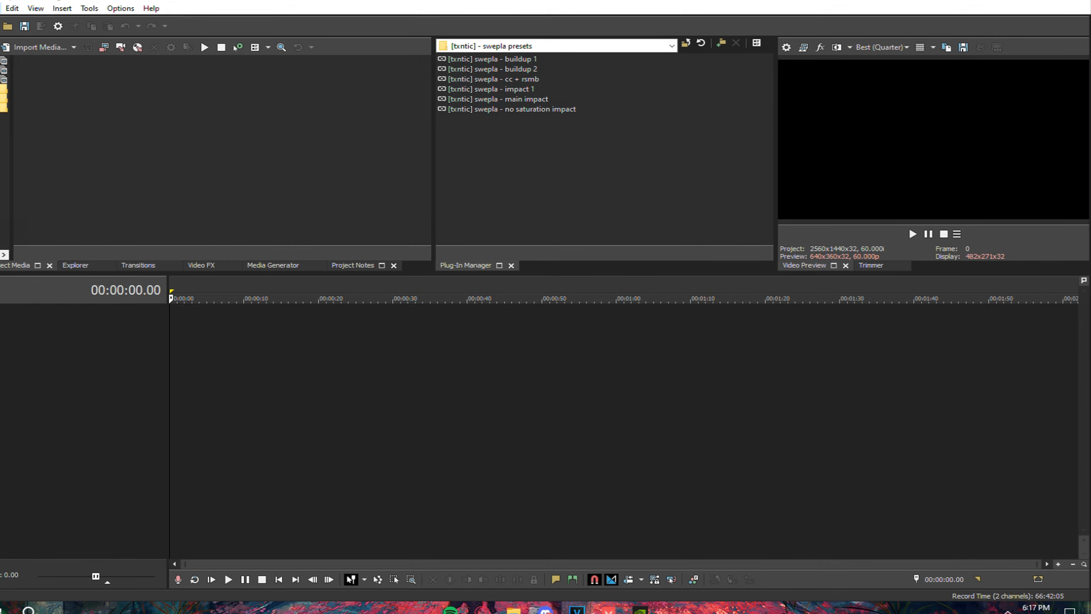
left_click(2, 8)
left_click(75, 222)
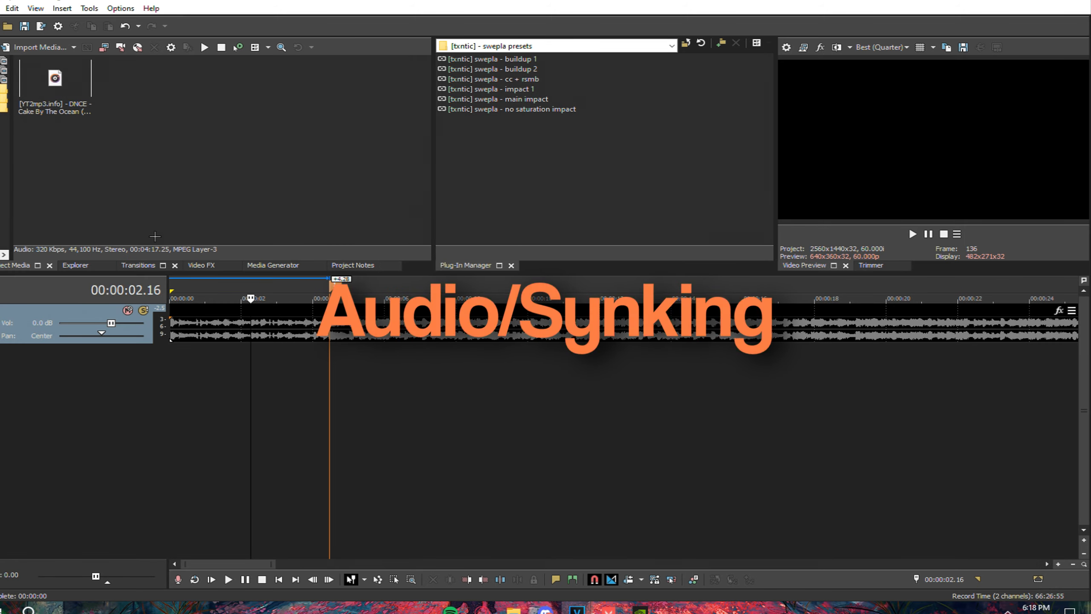
Place the playhead on the song's beat marker at 00:00:04.28
left_click_drag(71, 109, 115, 137)
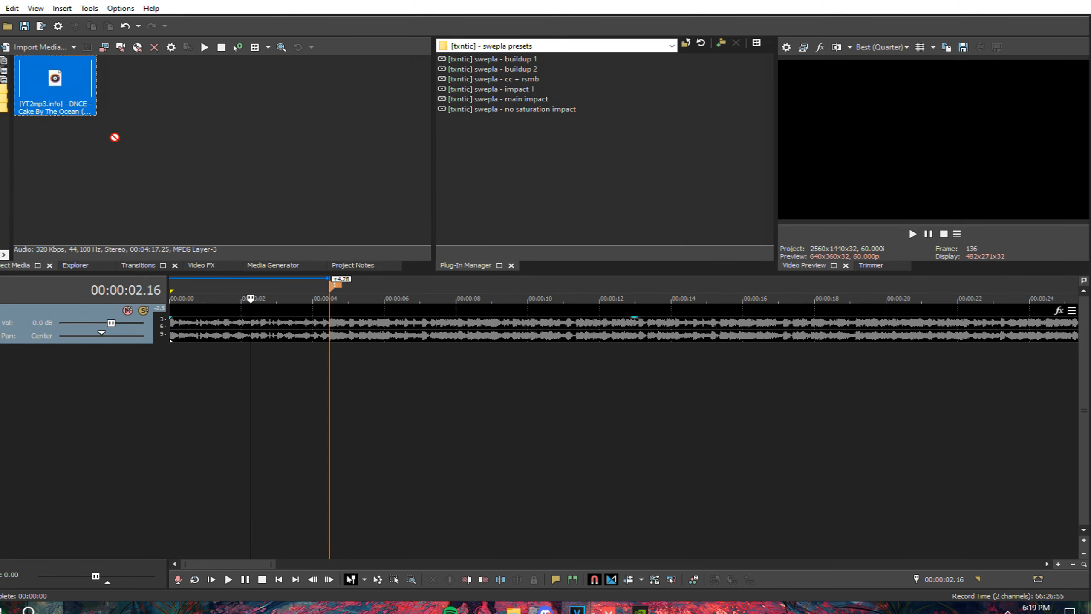
left_click(359, 404)
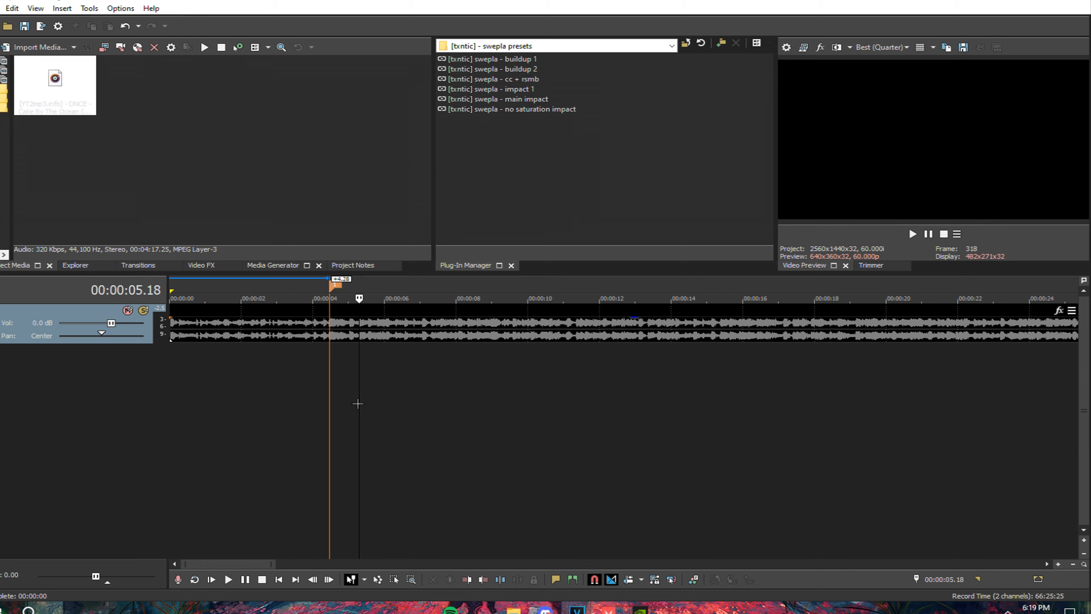
left_click(329, 389)
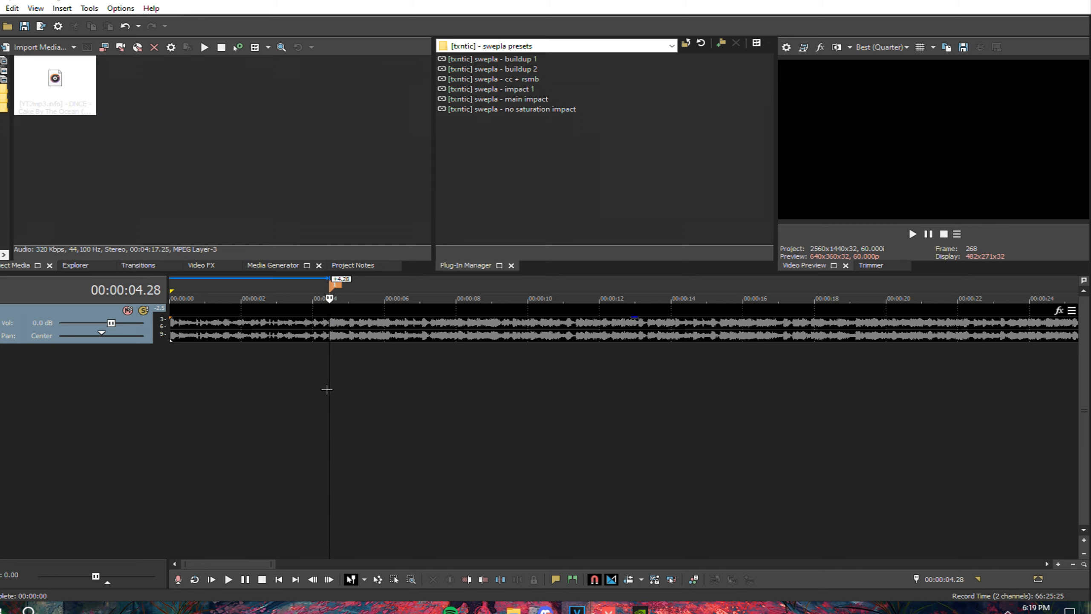
left_click(217, 125)
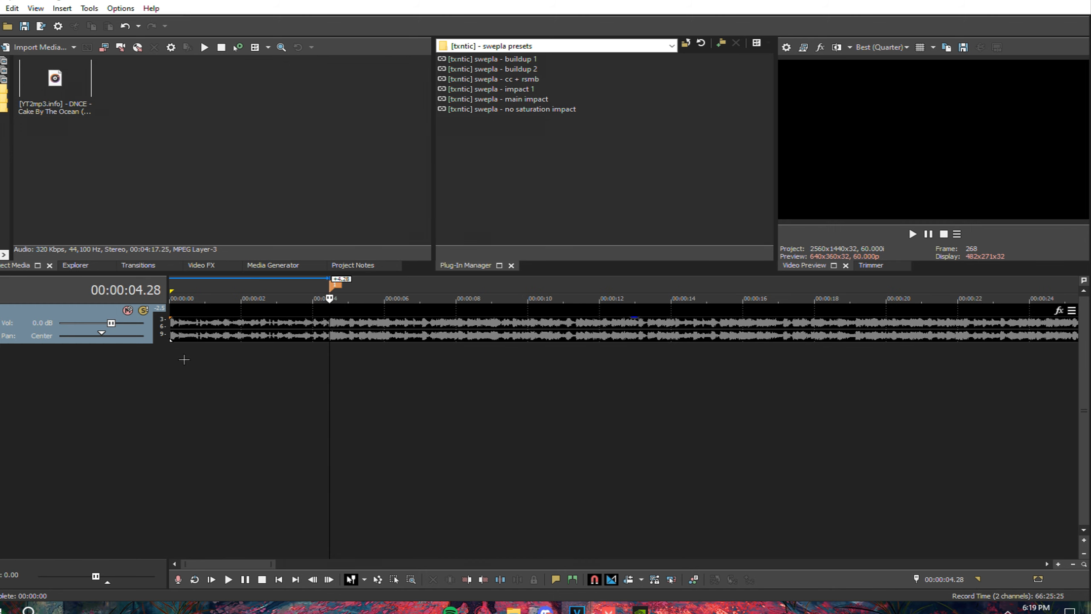
Add a fade-in at the start of the song and set its fade type to slow logarithmic in
left_click_drag(169, 319, 240, 374)
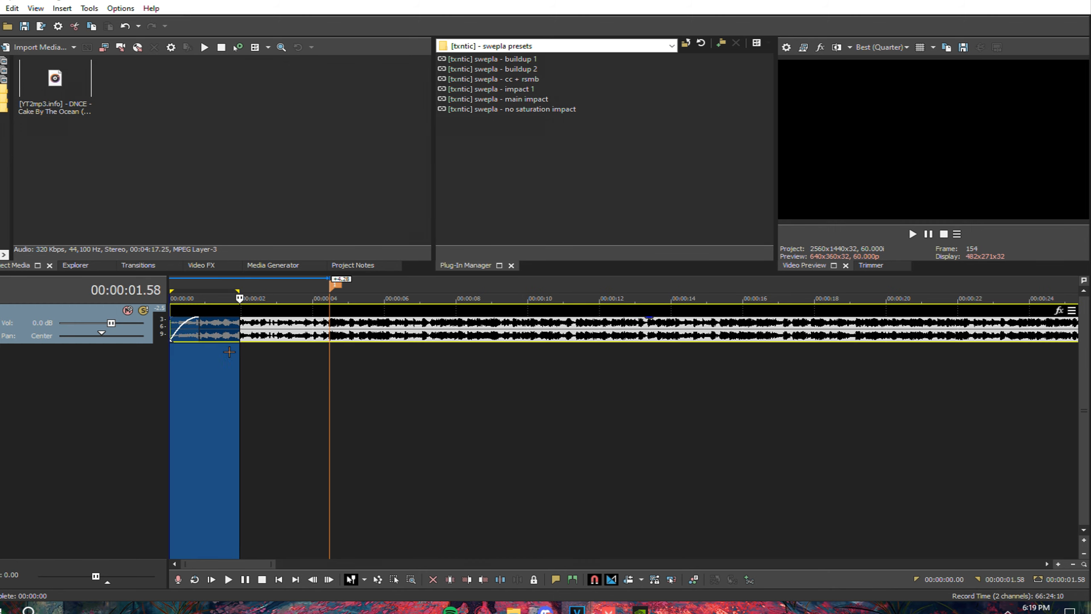
right_click(196, 320)
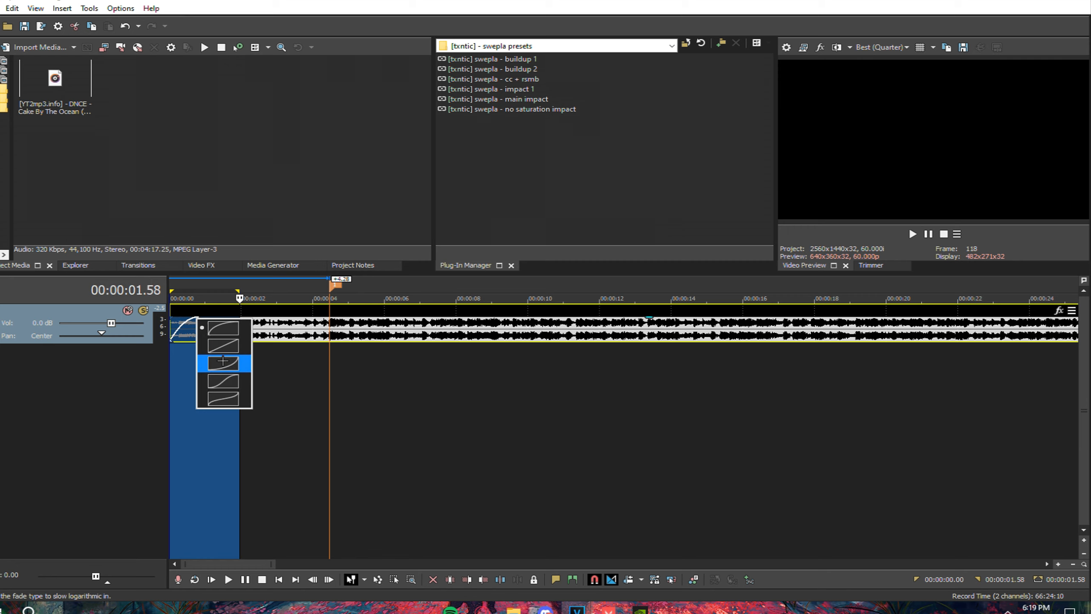
left_click(222, 361)
left_click(189, 357)
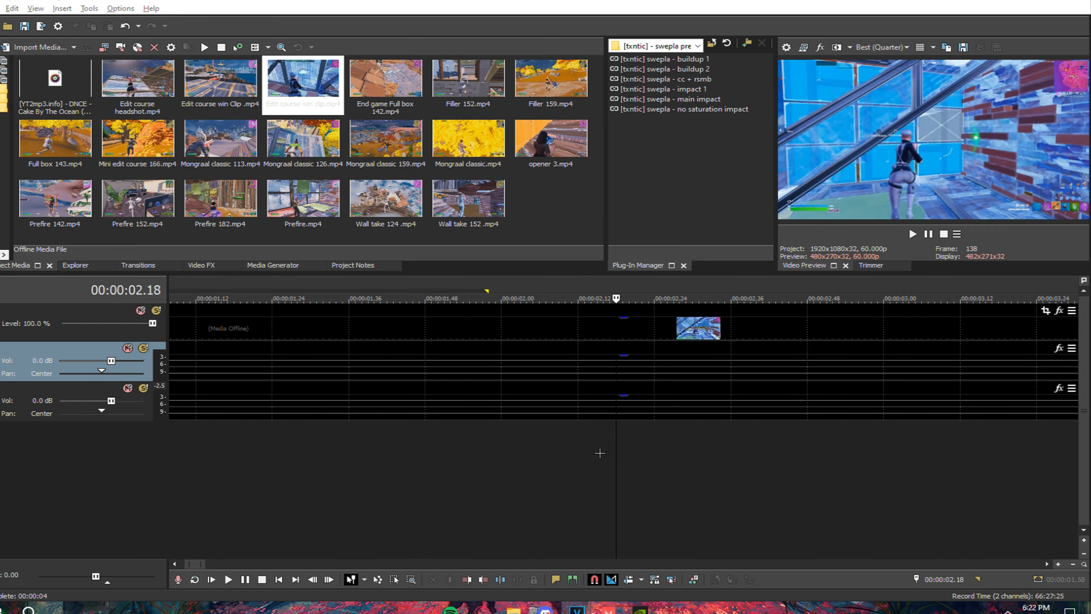
Scrub through the clip's buildup ahead of the impact marker
left_click_drag(287, 440, 563, 447)
left_click(436, 472)
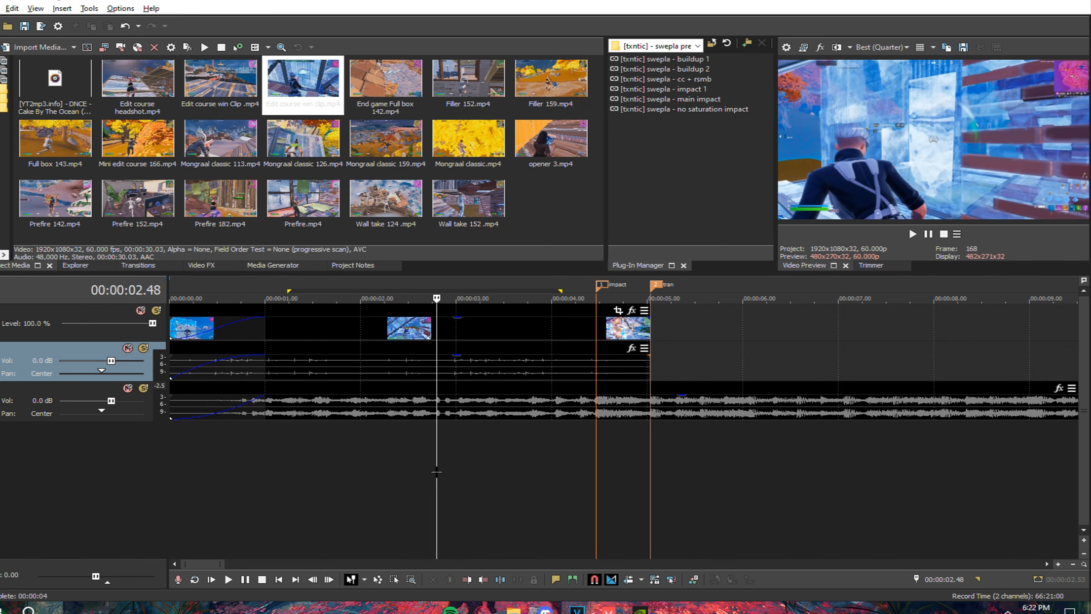
mouse_move(417, 429)
left_mouse_down()
mouse_move(664, 438)
mouse_move(416, 439)
left_mouse_up()
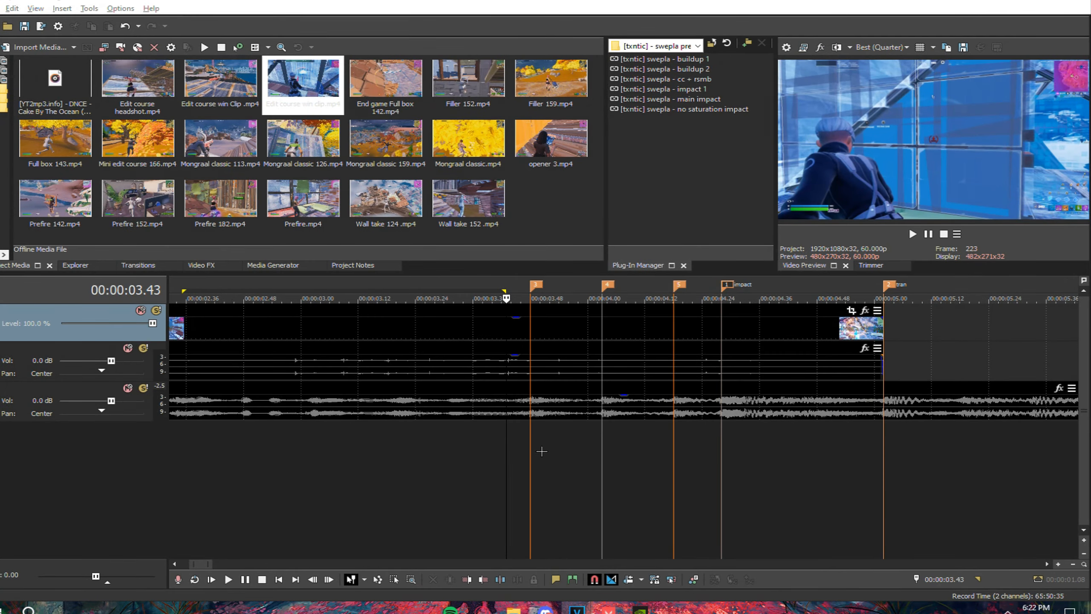
Place the playhead on marker 3 and insert a new video track above the gameplay clip
left_click(532, 447)
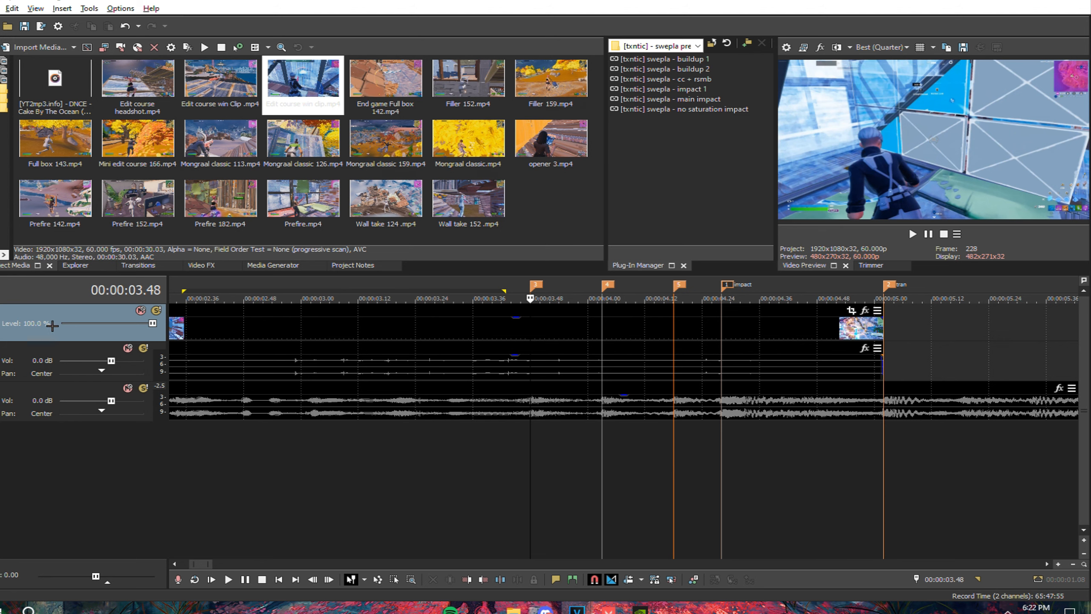
right_click(39, 309)
left_click(101, 339)
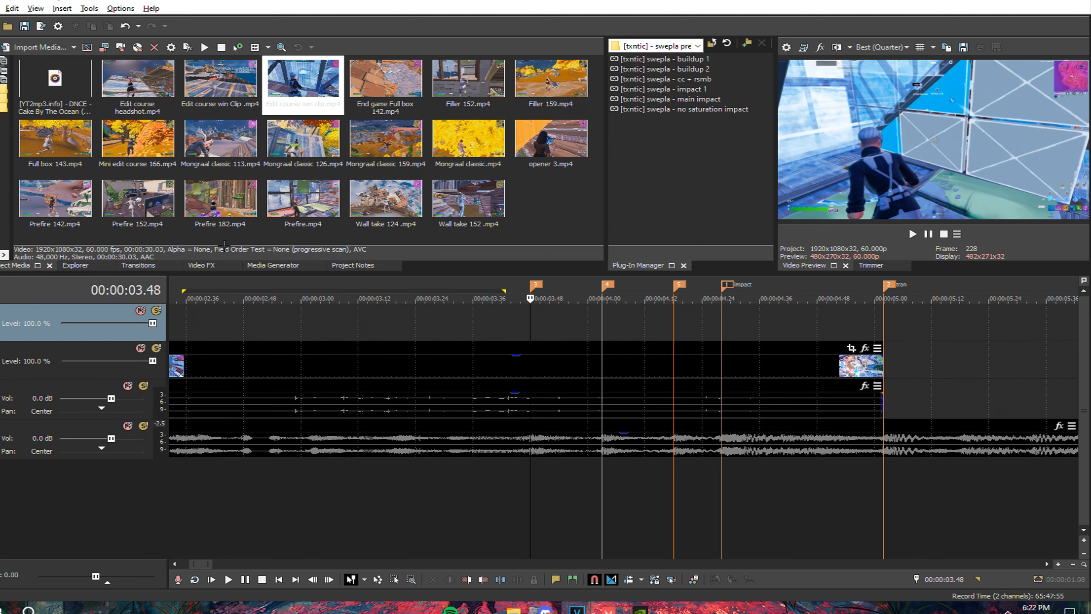
Add a black Solid Color generated event to the new track, starting ahead of marker 3
left_click(272, 264)
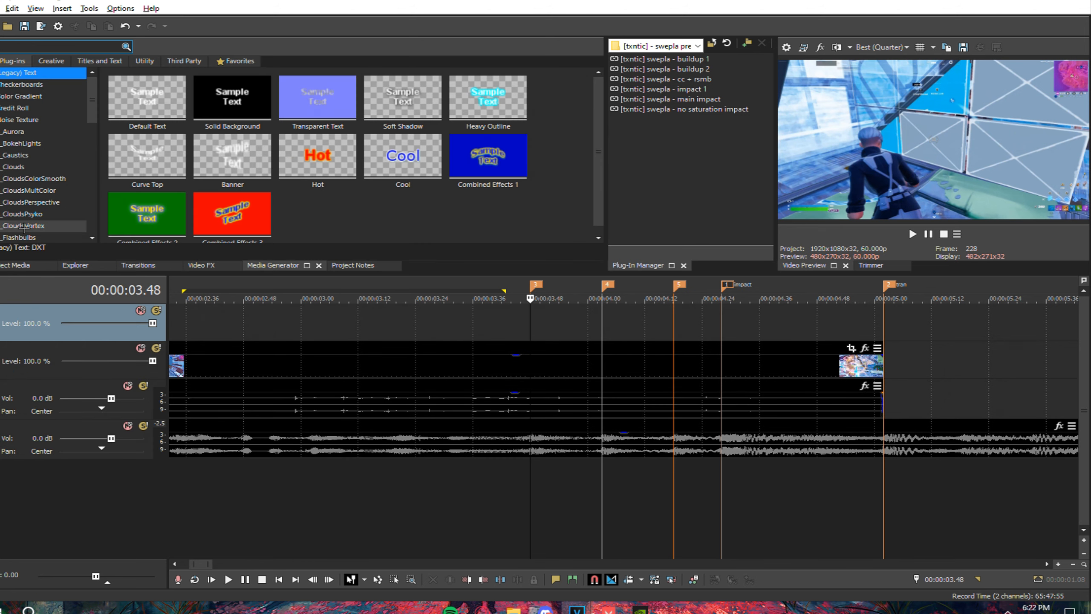
scroll(13, 188, "down", 10)
left_click(26, 177)
left_click_drag(231, 97, 449, 323)
left_click(625, 159)
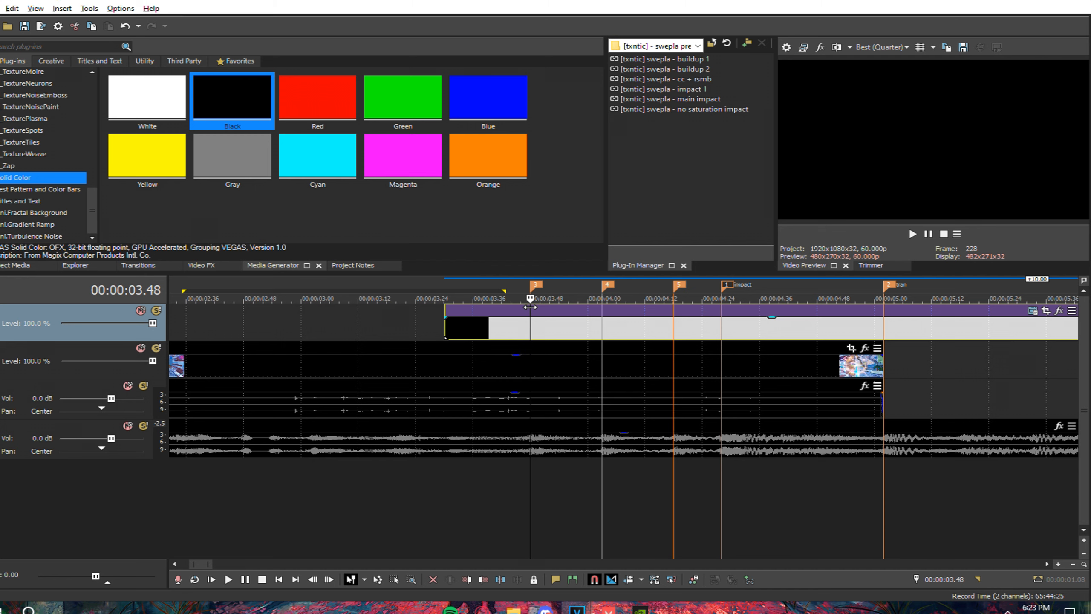
Split the black event seven frames before marker 3 and delete the part ahead of the split
key("Left")
key("Left")
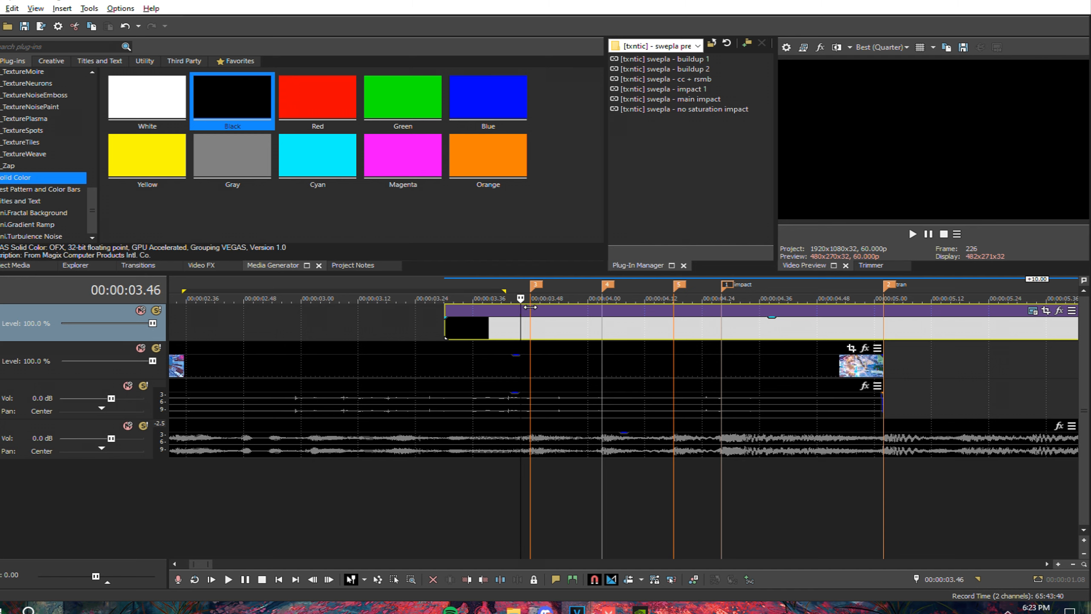
key("Left")
key("Left")
key("Left")
key("Left")
key("Left")
key("s")
left_click(483, 334)
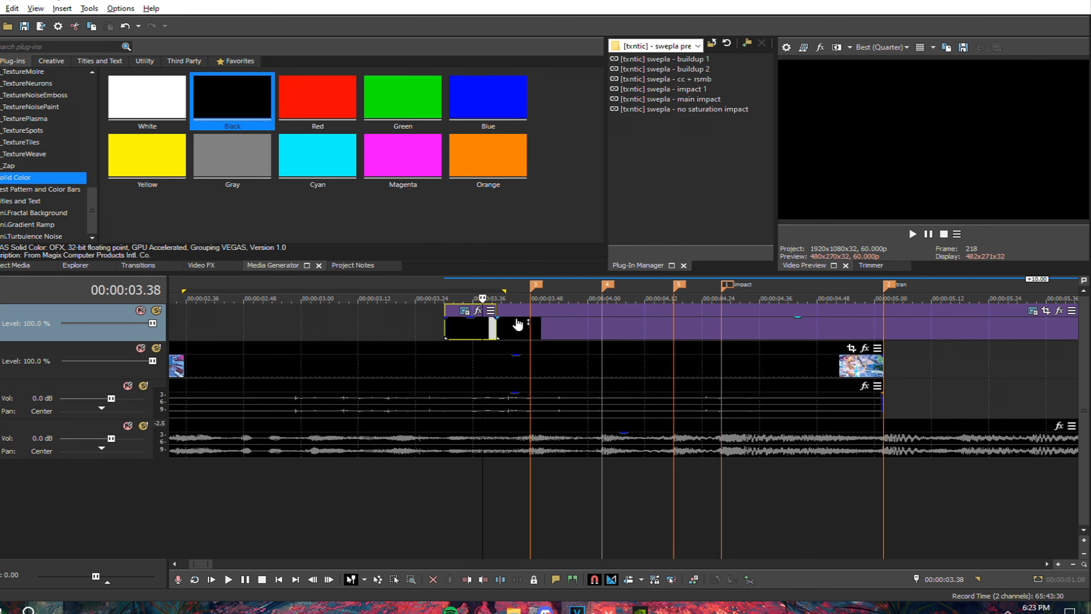
key("Delete")
Split the black event seven frames after marker 3 and delete everything behind the split
left_click(530, 322)
key("Right")
key("Right")
key("Right")
key("Right")
key("Right")
key("Right")
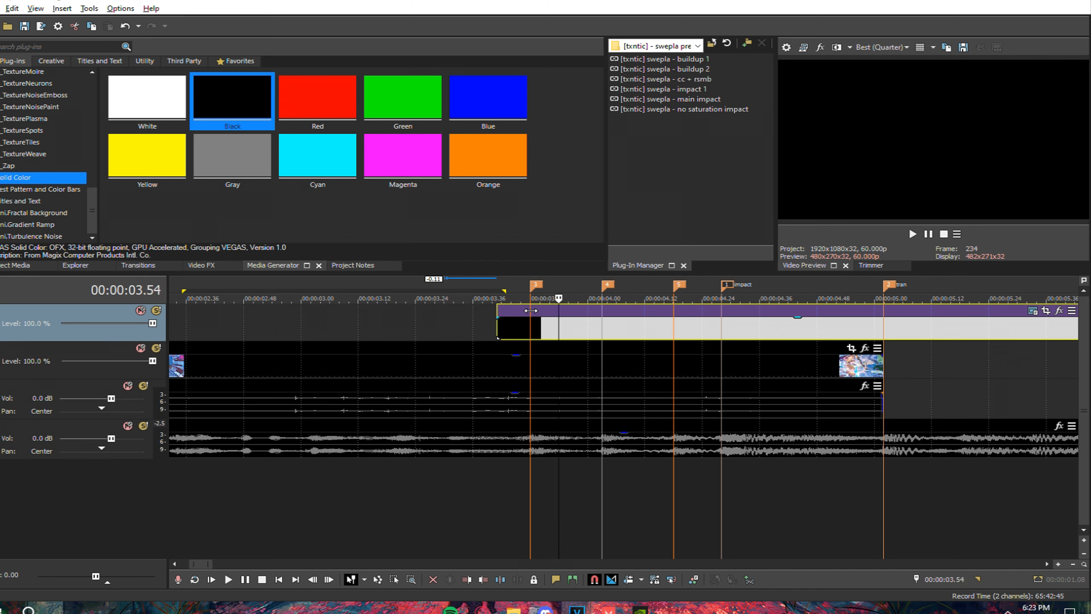
key("Right")
key("s")
key("Delete")
Fade the black event in up to marker 3 and out from it, and lower its opacity
left_click(537, 326)
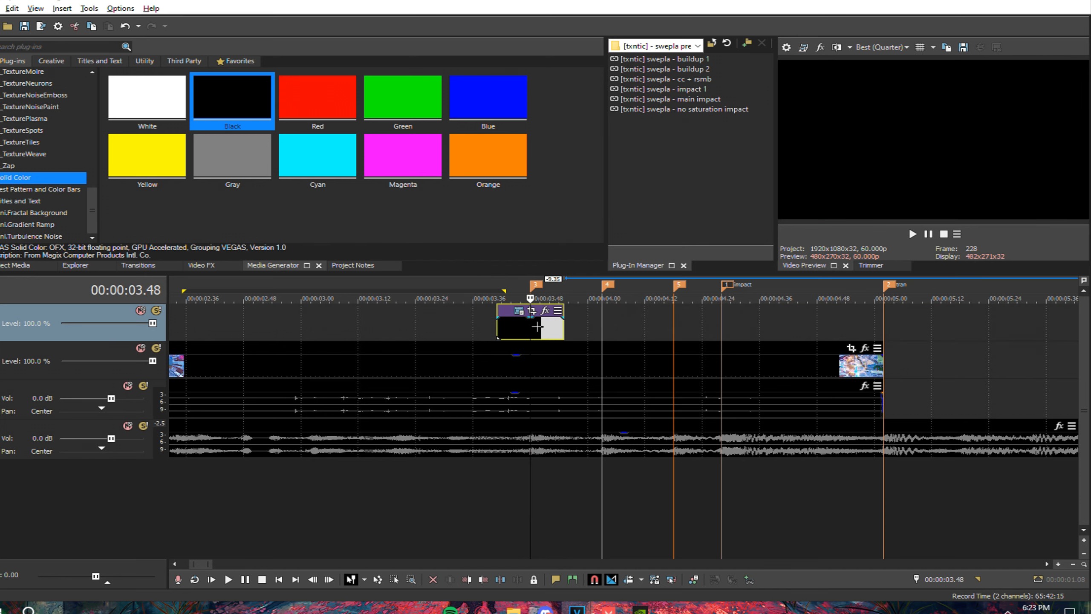
scroll(544, 310, "up", 4)
left_click(557, 316)
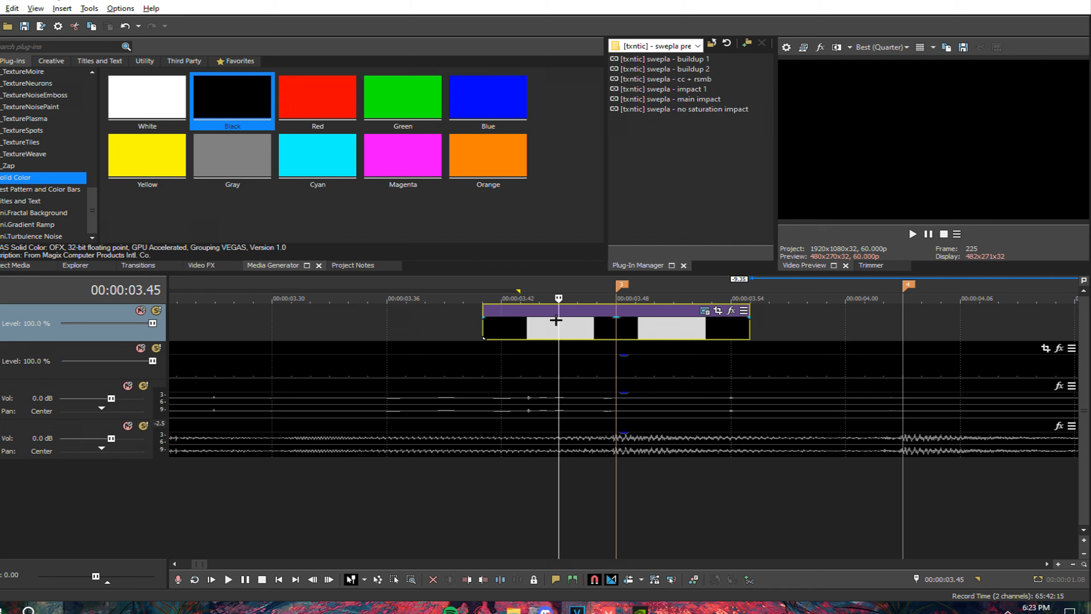
left_click_drag(483, 309, 600, 333)
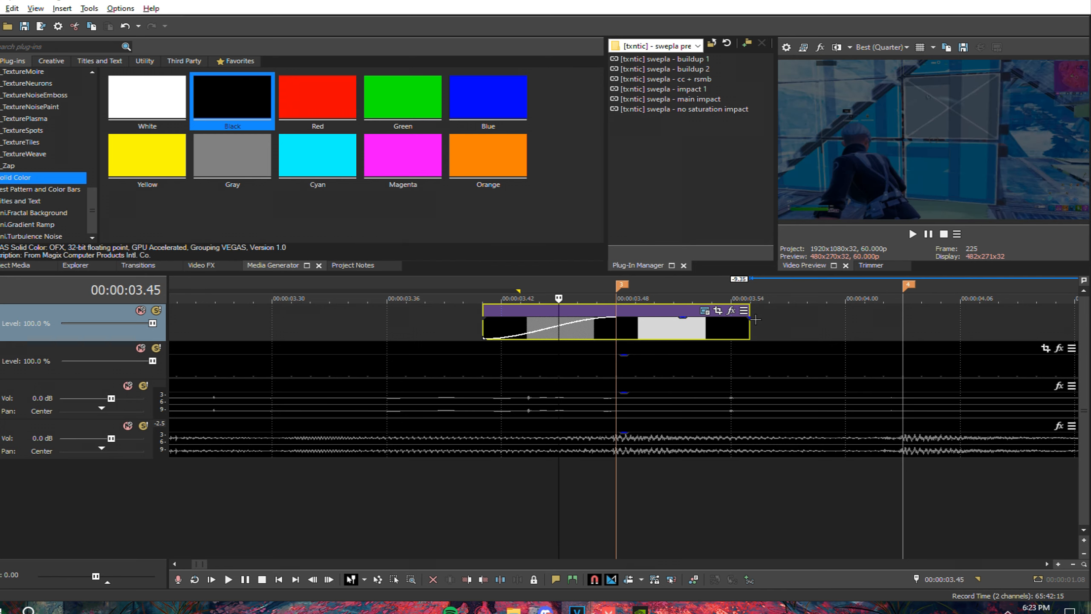
mouse_move(749, 317)
left_mouse_down()
mouse_move(619, 320)
mouse_move(624, 332)
mouse_move(716, 330)
left_mouse_up()
Duplicate the faded black event around marker 4 as a new copy of the source media
scroll(596, 311, "down", 3)
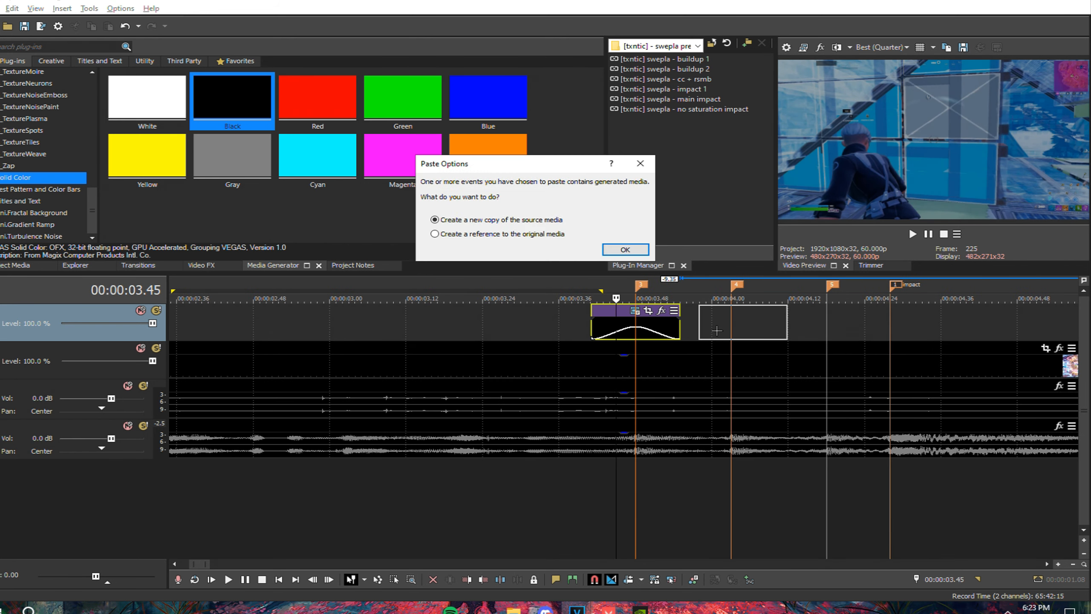
left_click(642, 249)
scroll(733, 307, "up", 3)
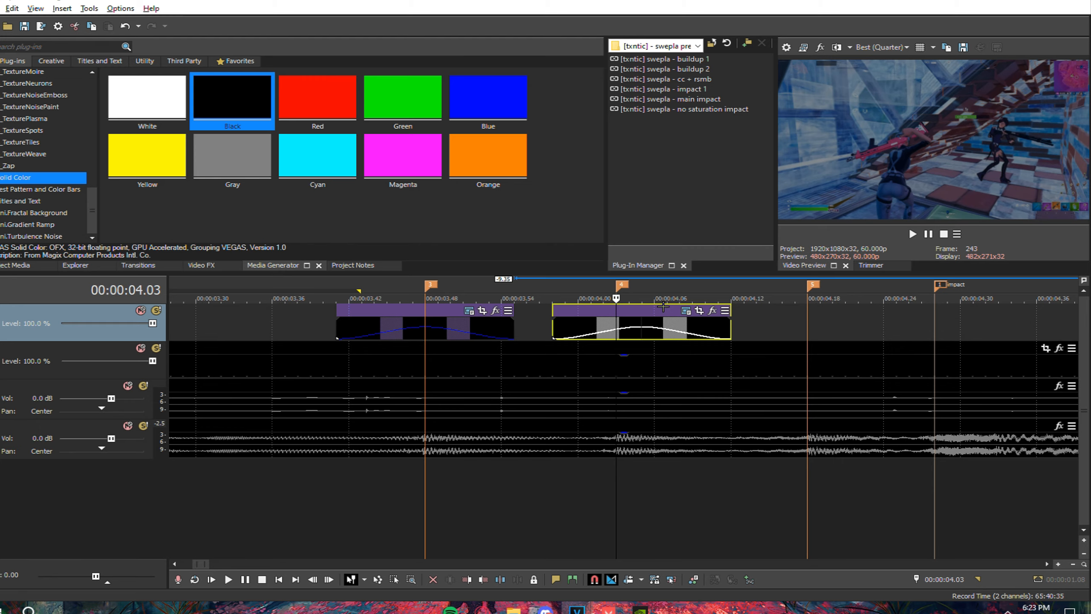
Duplicate the black event again as a new copy of the source media and centre it on marker 5
mouse_move(663, 309)
left_mouse_down()
mouse_move(637, 311)
mouse_move(850, 327)
left_mouse_up()
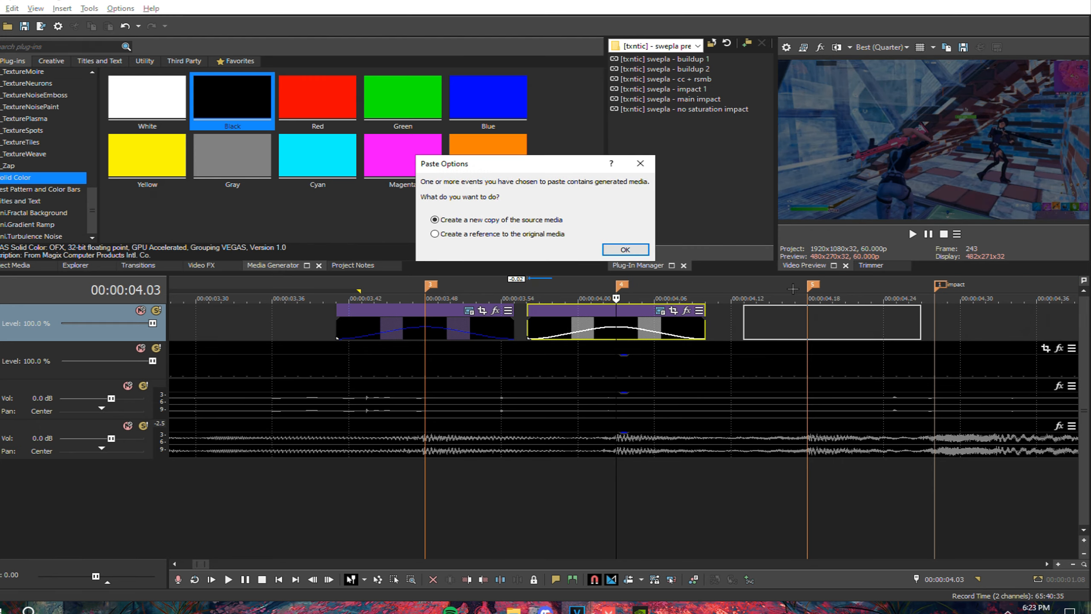
left_click(625, 249)
left_click_drag(828, 311, 803, 311)
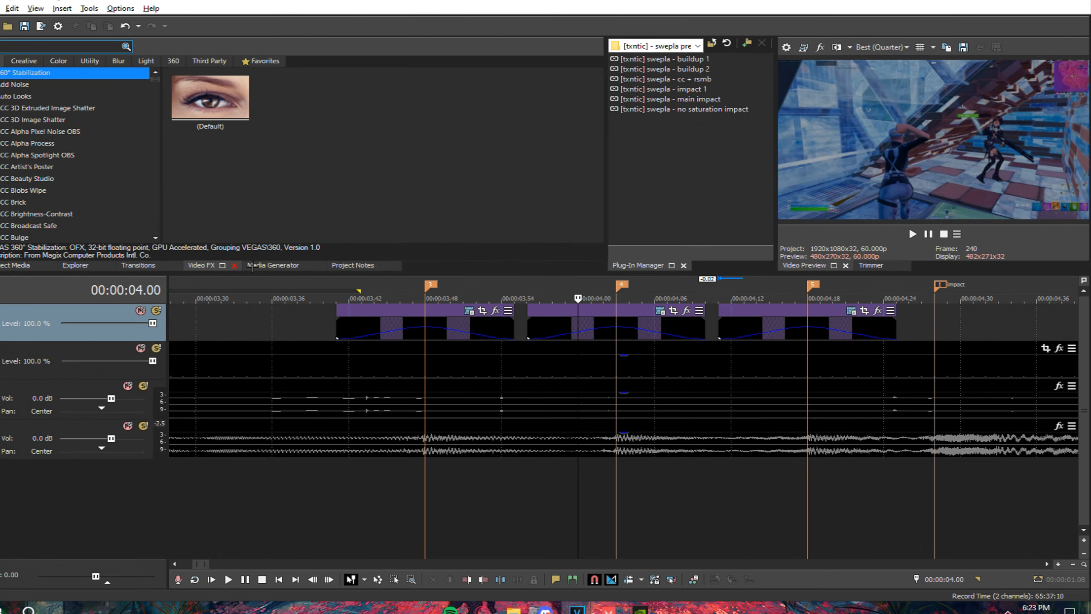
Show the project's imported media files again
left_click(342, 265)
left_click(260, 265)
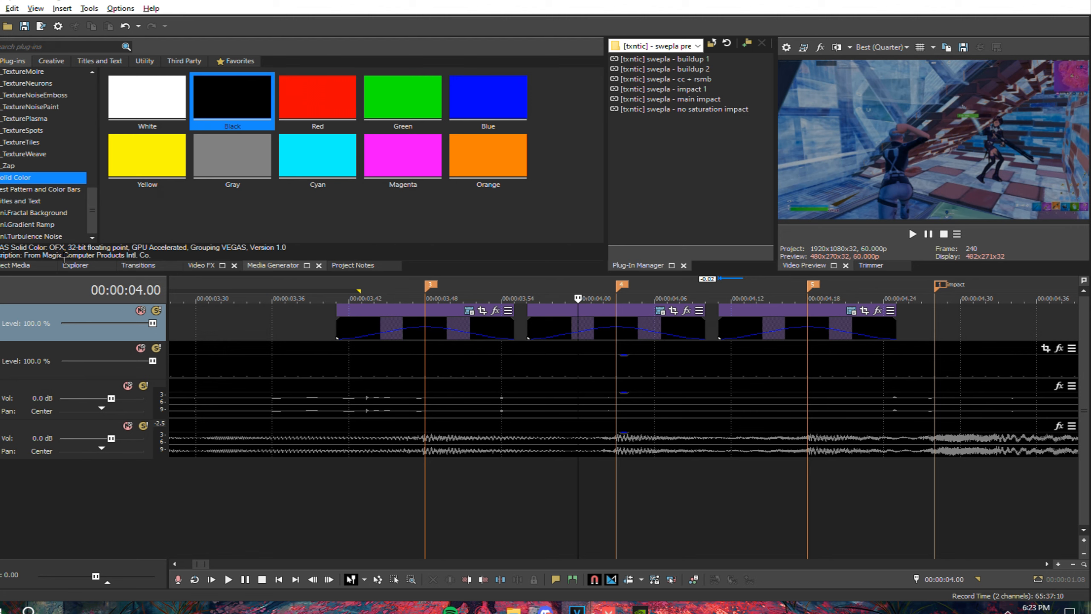
left_click(32, 265)
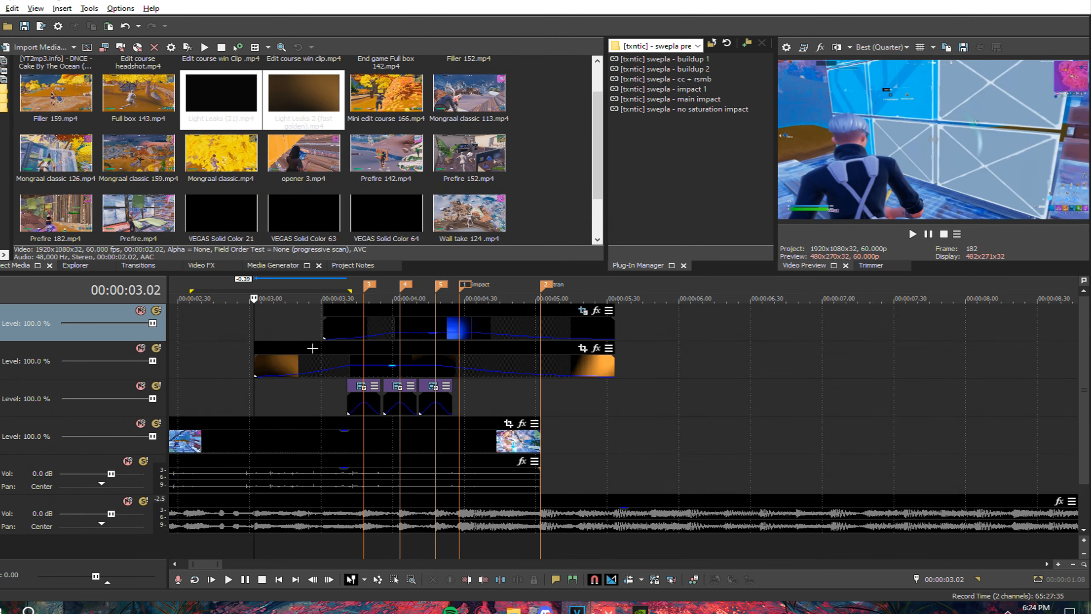
Examine the length of the orange light leak's fade-in, undoing the accidental change to the event
scroll(671, 334, "down", 5)
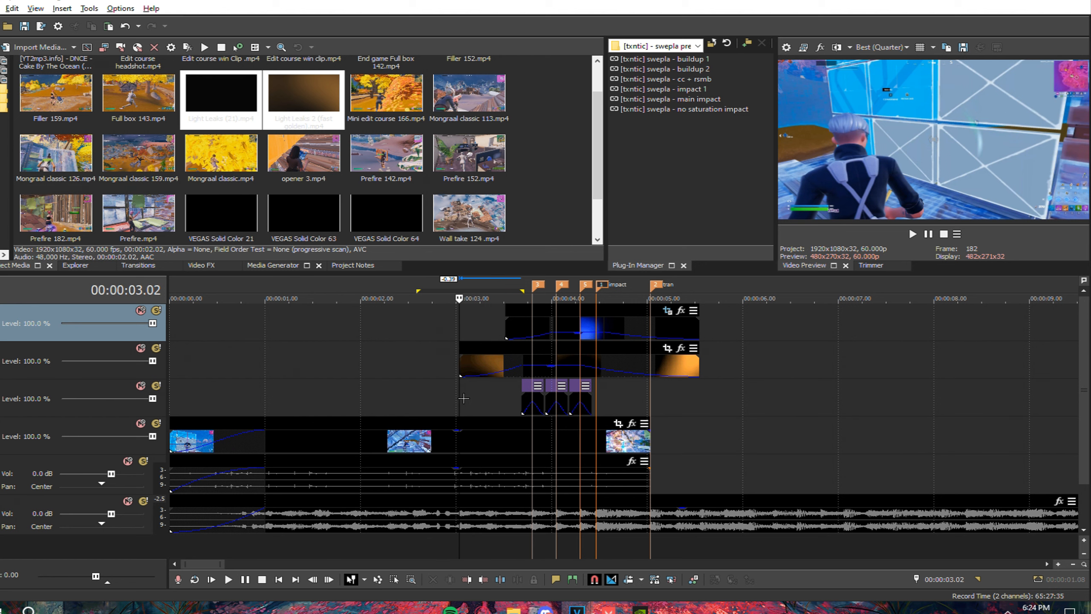
scroll(544, 396, "up", 2)
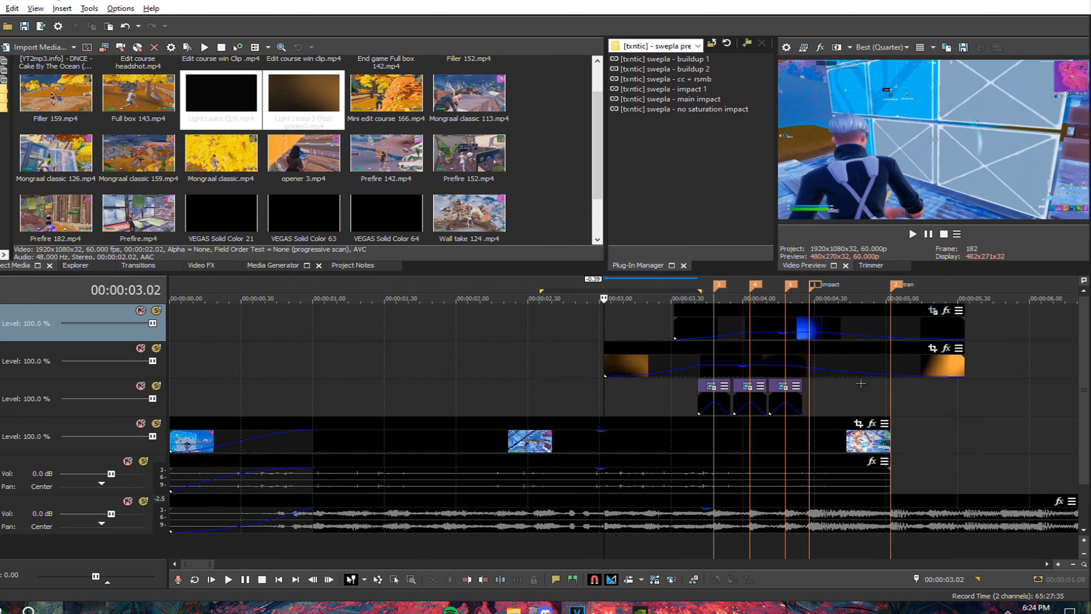
key("space")
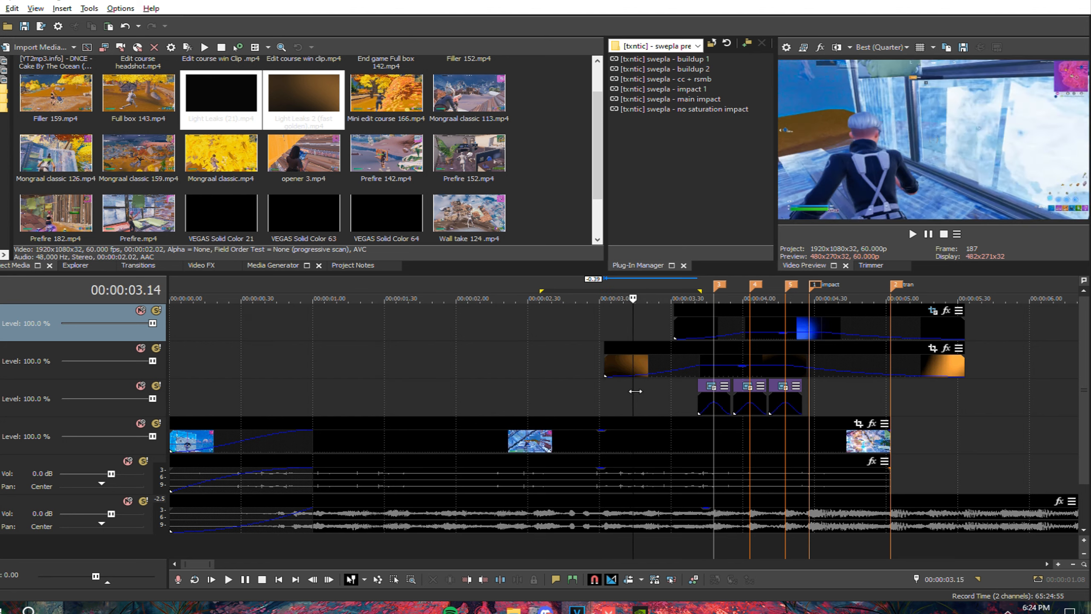
left_click(698, 358)
left_click_drag(698, 358, 697, 356)
key("ctrl+z")
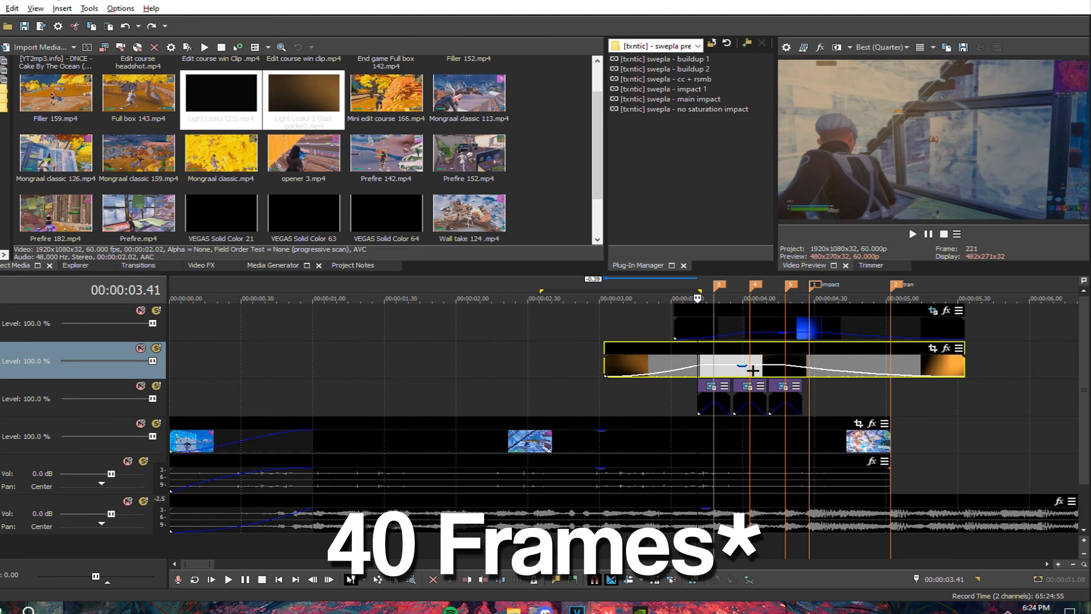
Examine the orange light leak's fade-out from the end of the last black event to the leak's end
left_click(800, 347)
scroll(718, 370, "up", 4)
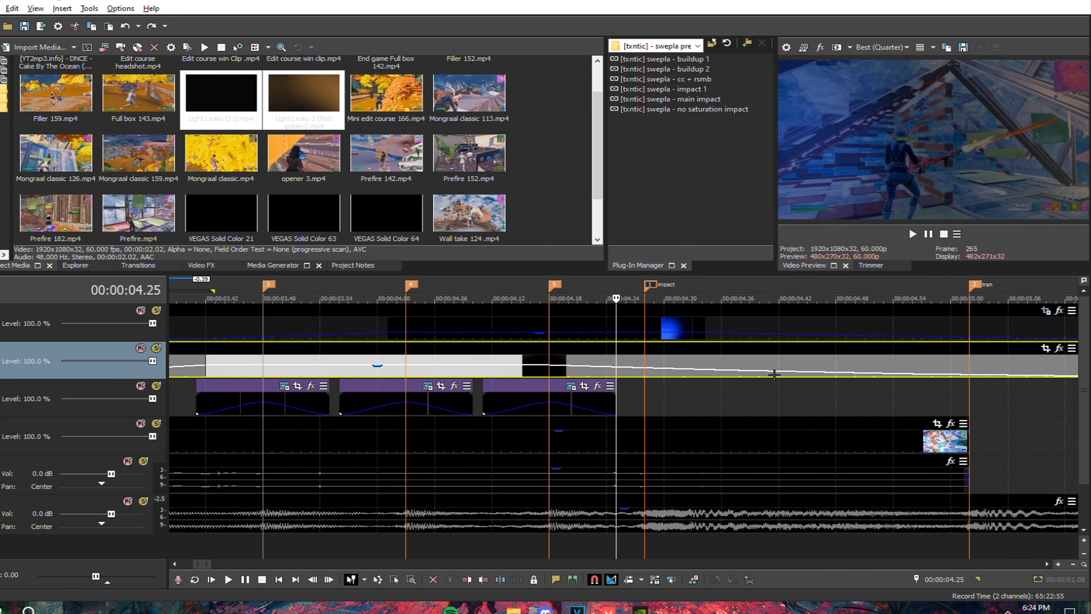
scroll(806, 381, "down", 4)
left_click_drag(668, 396, 773, 400)
left_click(773, 400)
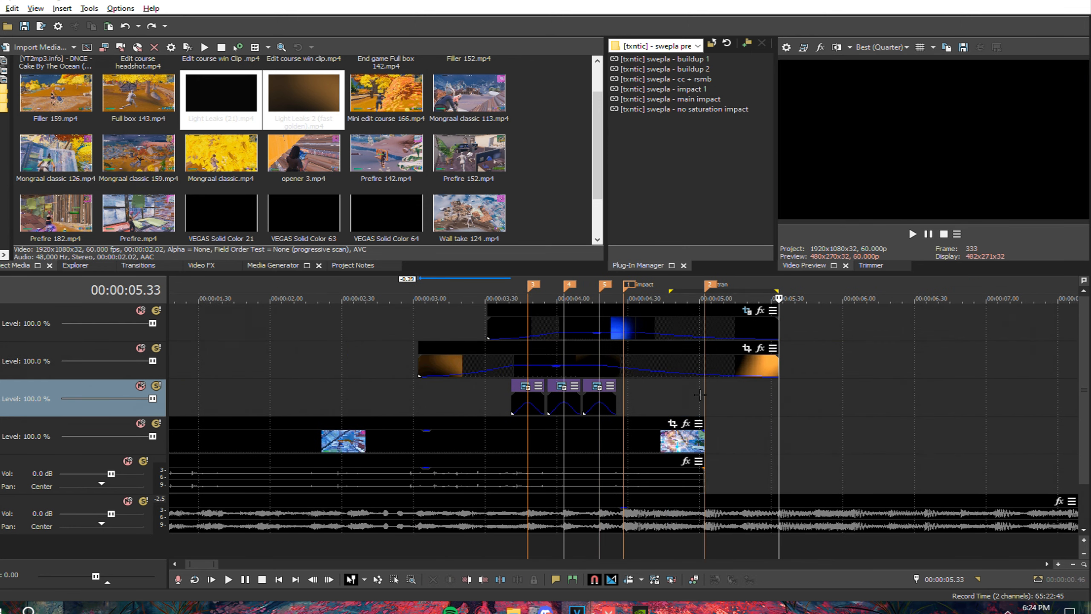
left_click_drag(701, 395, 772, 408)
left_click(772, 407)
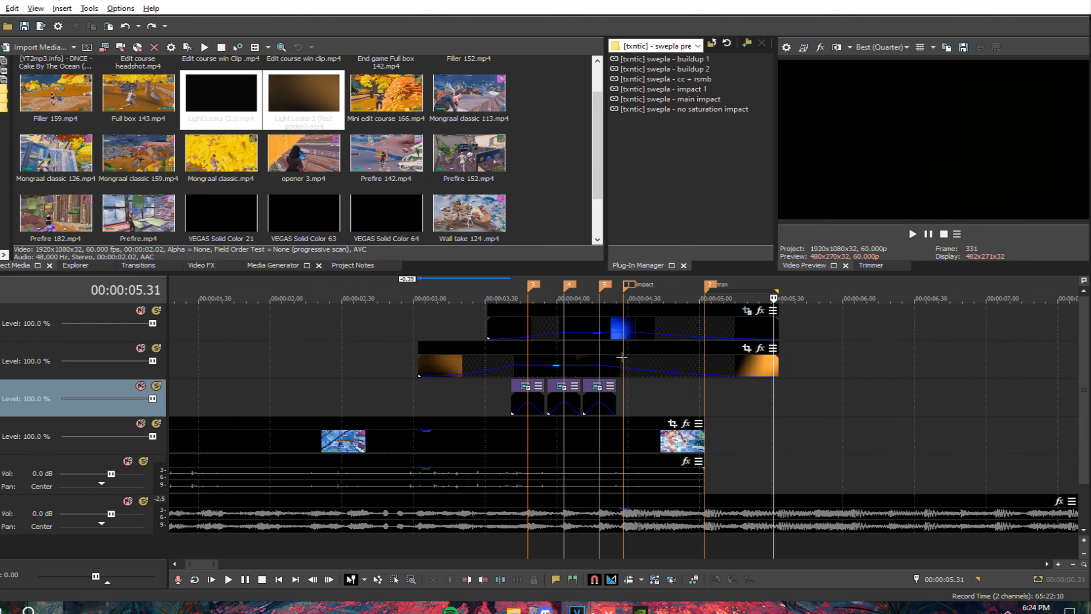
Check the orange light leak's opacity around the impact marker
left_click(621, 360)
scroll(648, 355, "up", 3)
scroll(648, 355, "up", 3)
scroll(616, 365, "down", 3)
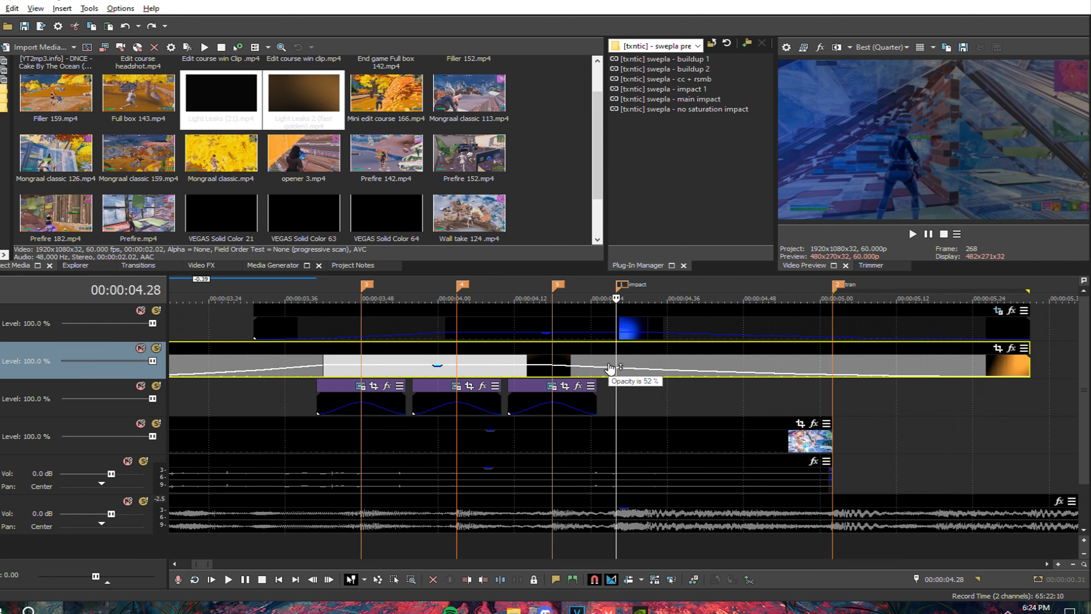
Examine the frames between the last black event and the impact marker, and the blue light leak's timing and fades there
key("Left")
key("Left")
key("Left")
key("Left")
key("Left")
key("Left")
key("Left")
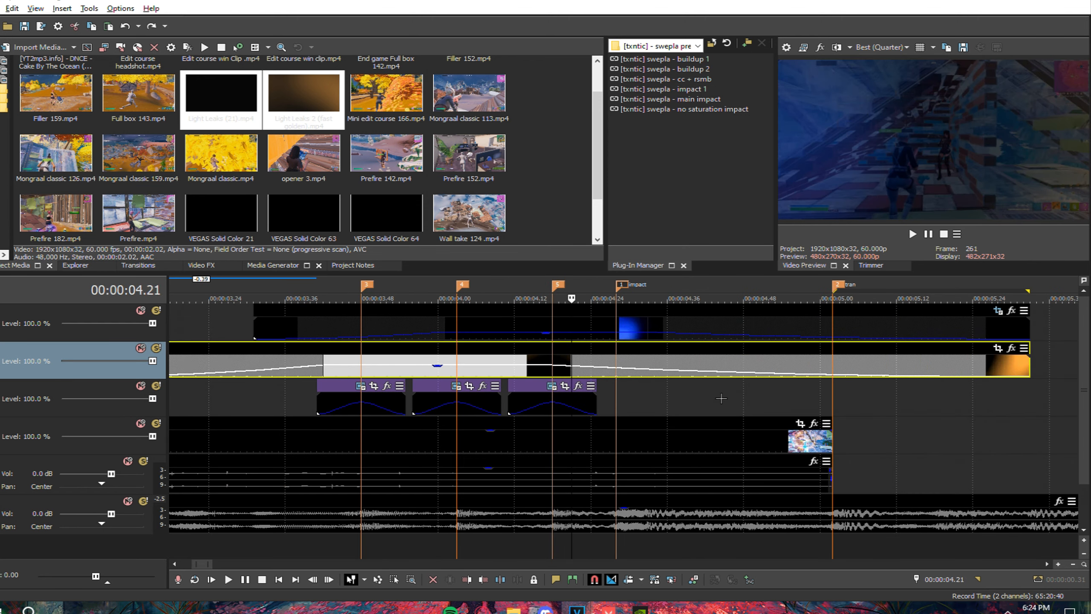
left_click(723, 398)
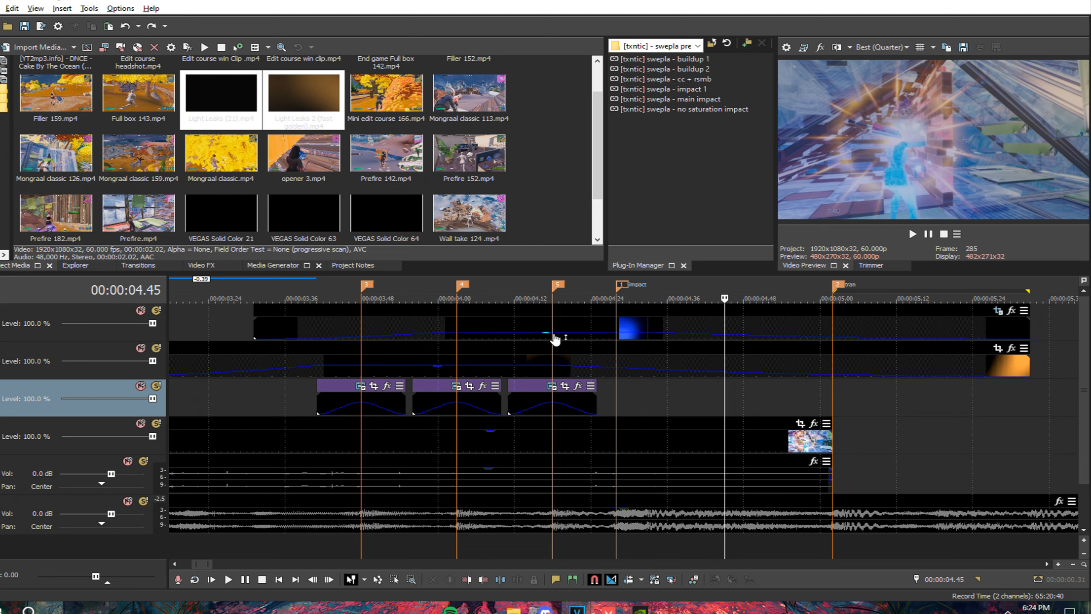
left_click(579, 329)
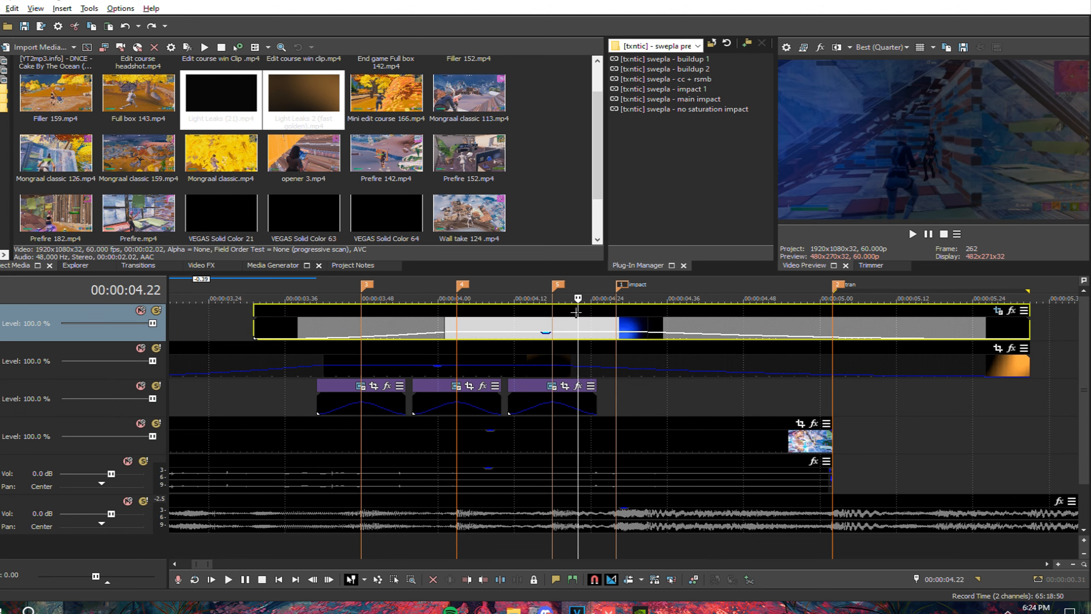
scroll(501, 352, "up", 2)
scroll(384, 394, "down", 8)
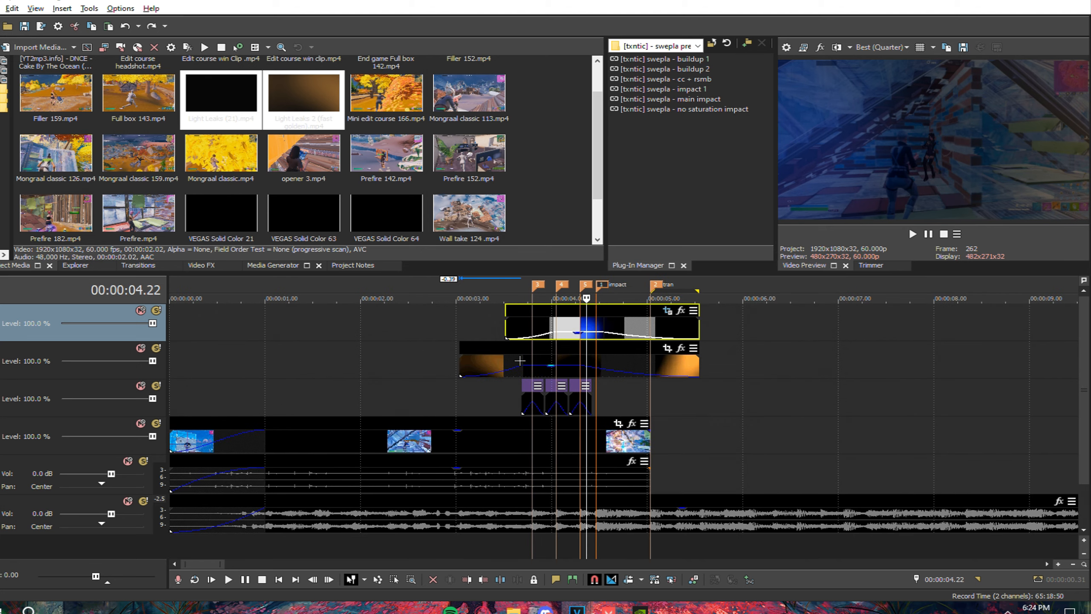
Ungroup the main gameplay clip's video from its audio
scroll(597, 448, "up", 4)
left_click(626, 442)
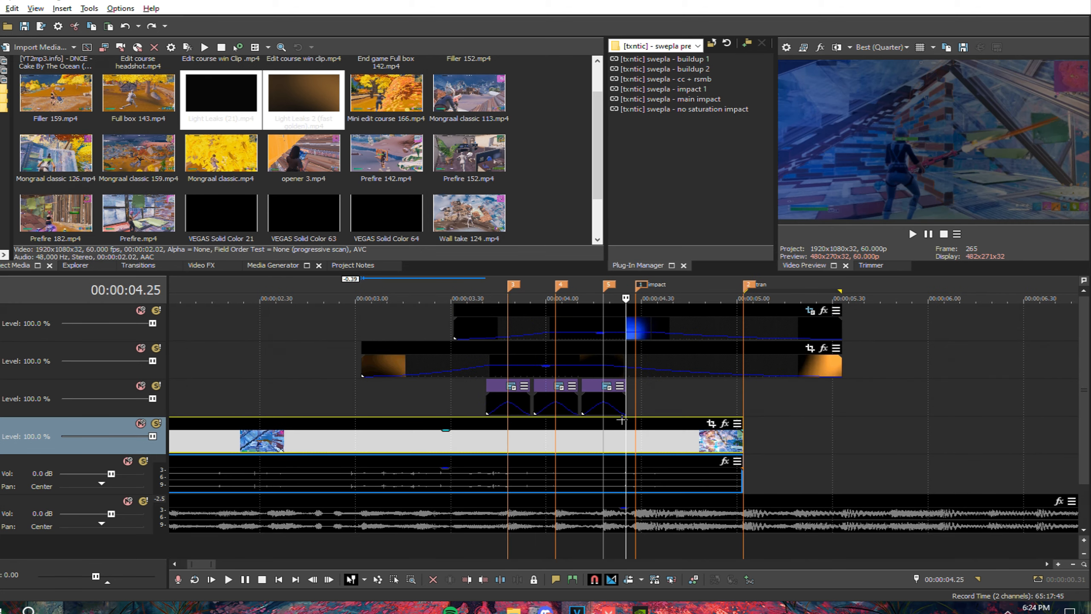
key("u")
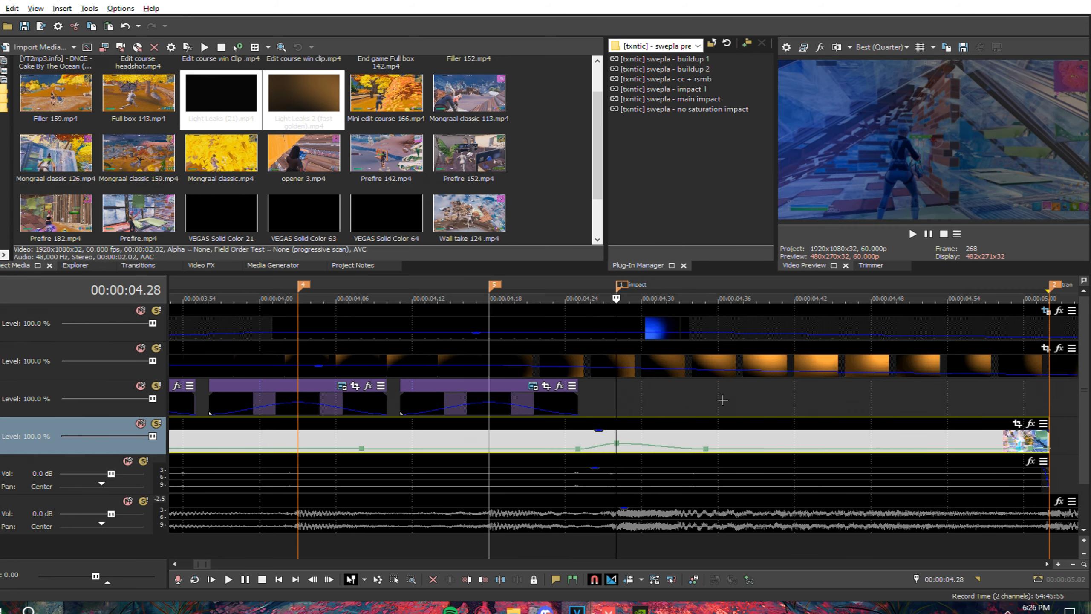
Examine the gameplay clip's velocity envelope points at, before and after the impact marker, checking the velocity at the impact
left_click(616, 415)
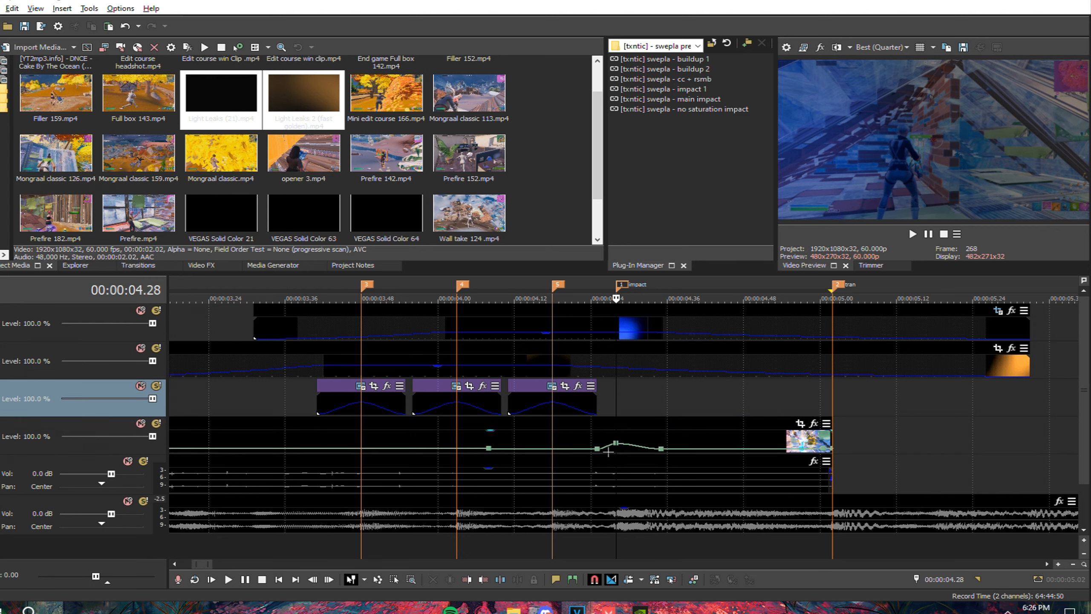
mouse_move(618, 448)
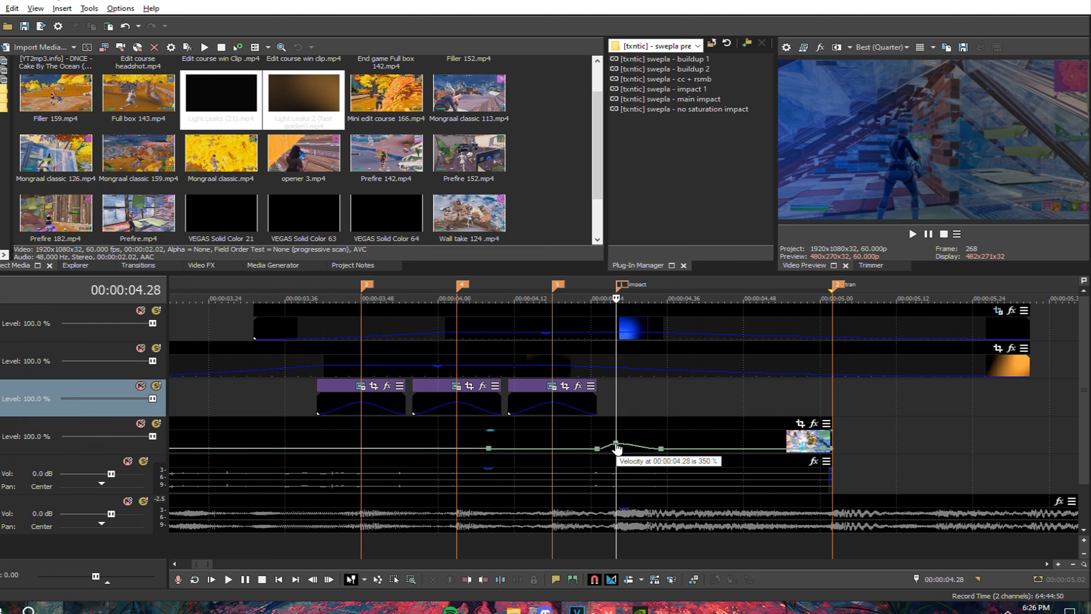
left_click_drag(614, 396, 659, 400)
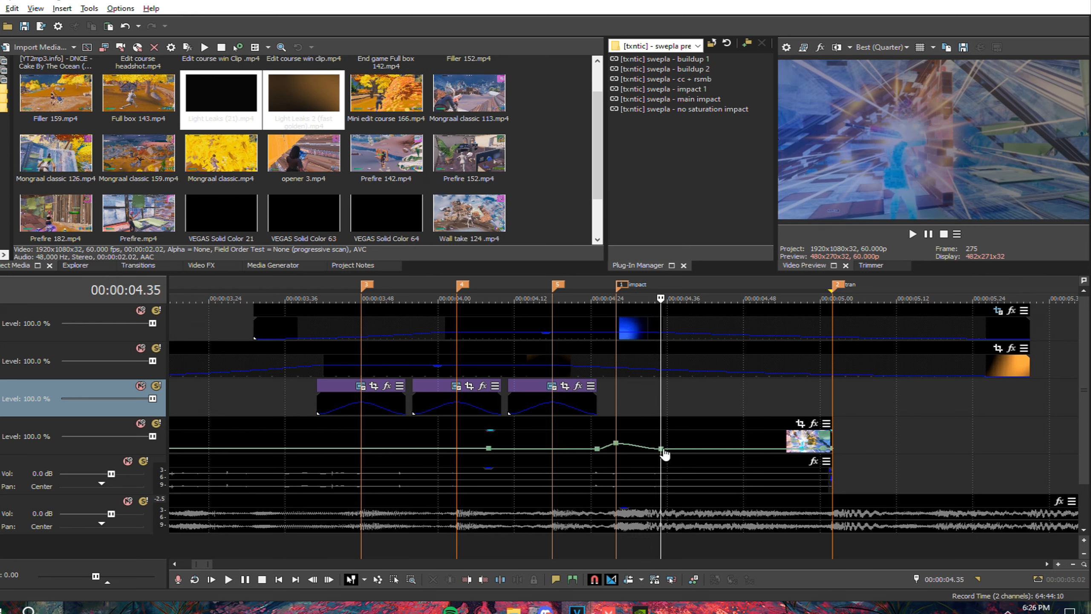
left_click(620, 436)
left_click(597, 454)
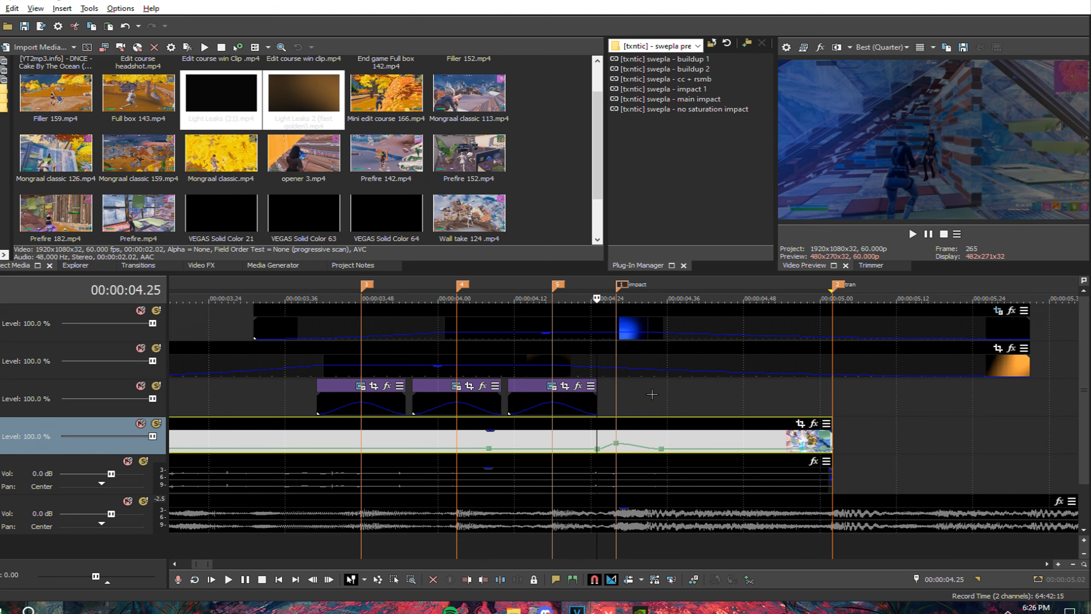
scroll(652, 394, "up", 3)
double_click(616, 449)
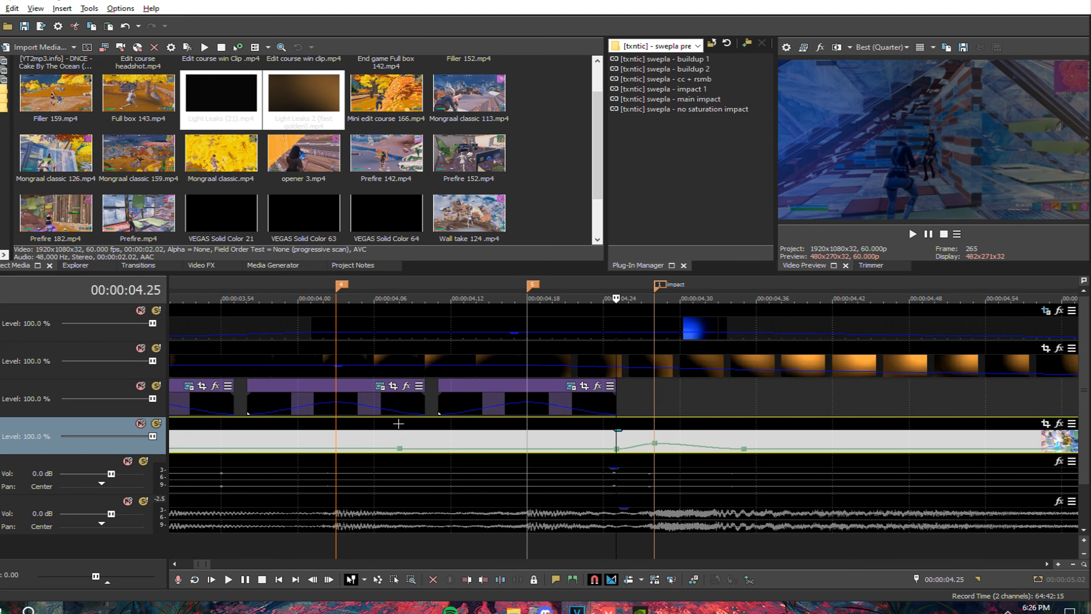
left_click(399, 449)
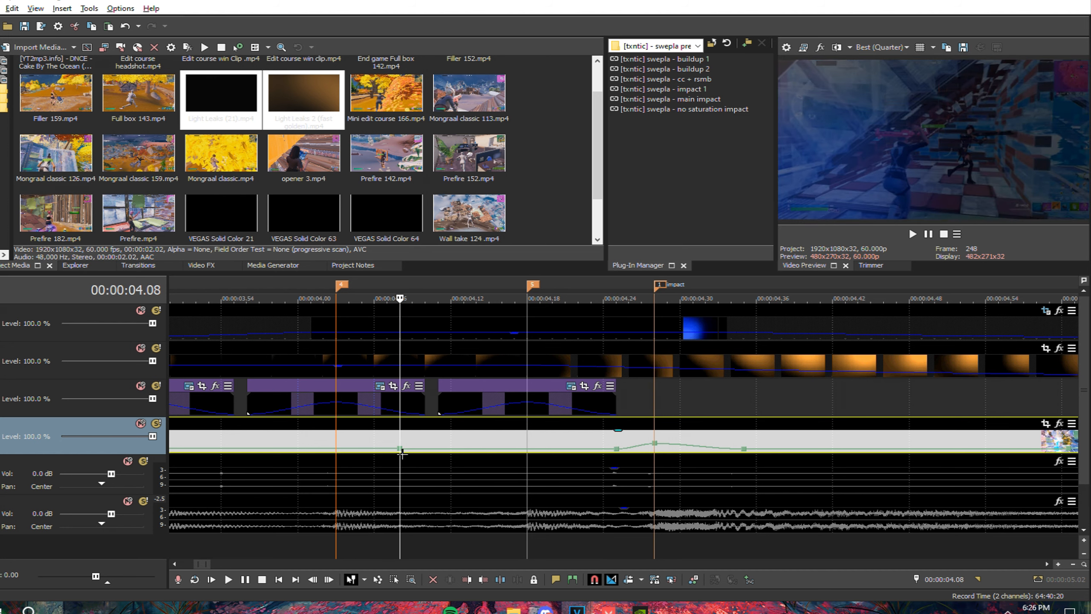
scroll(429, 455, "down", 3)
left_click_drag(429, 400, 731, 421)
left_click(709, 421)
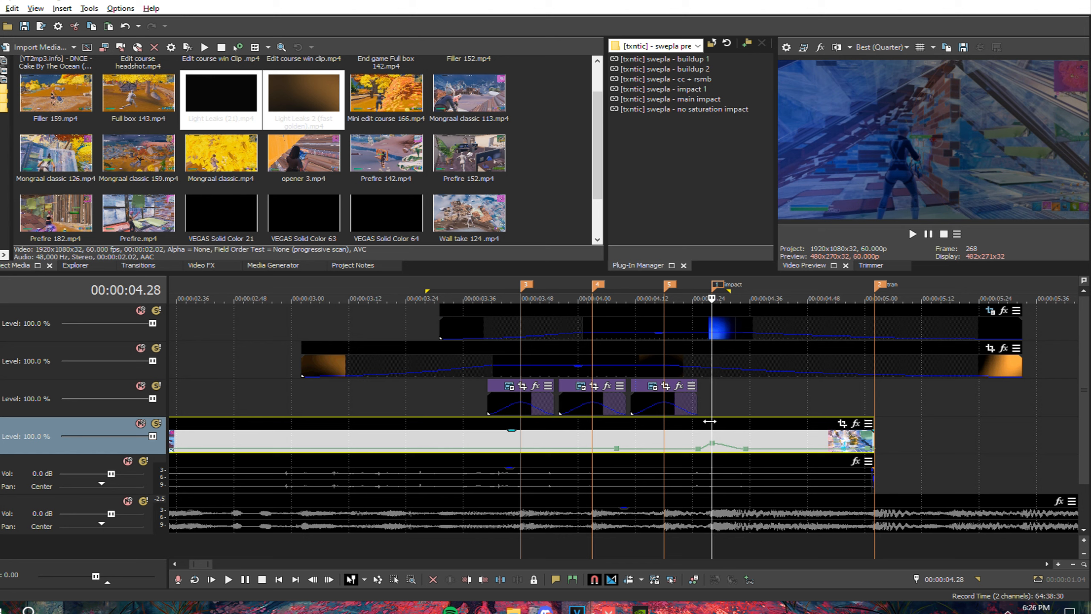
Delete the velocity envelope point at the very end of the gameplay clip
right_click(868, 450)
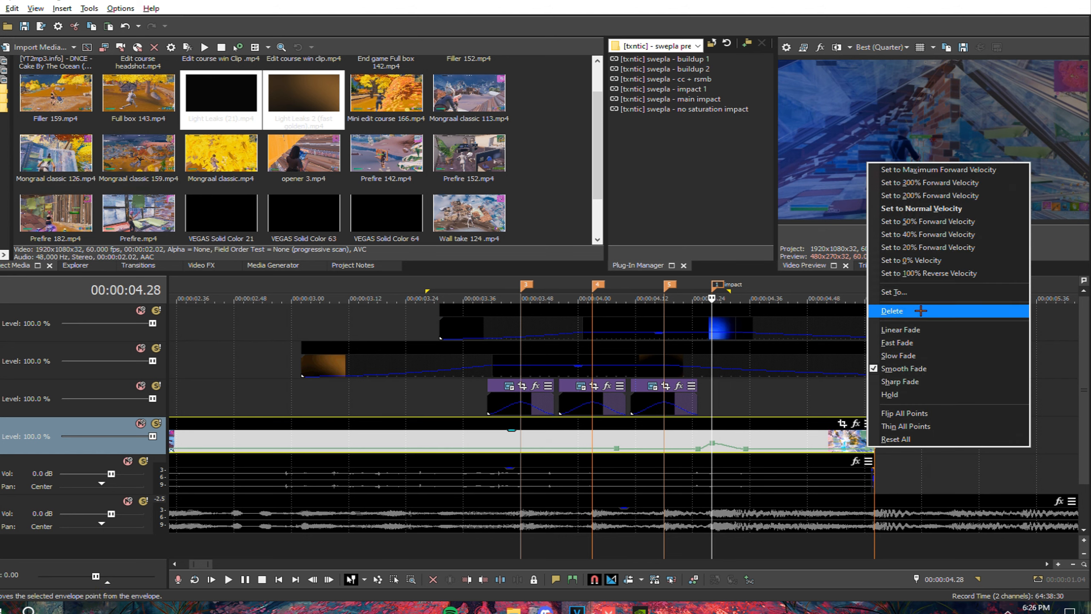
left_click(920, 311)
right_click(873, 450)
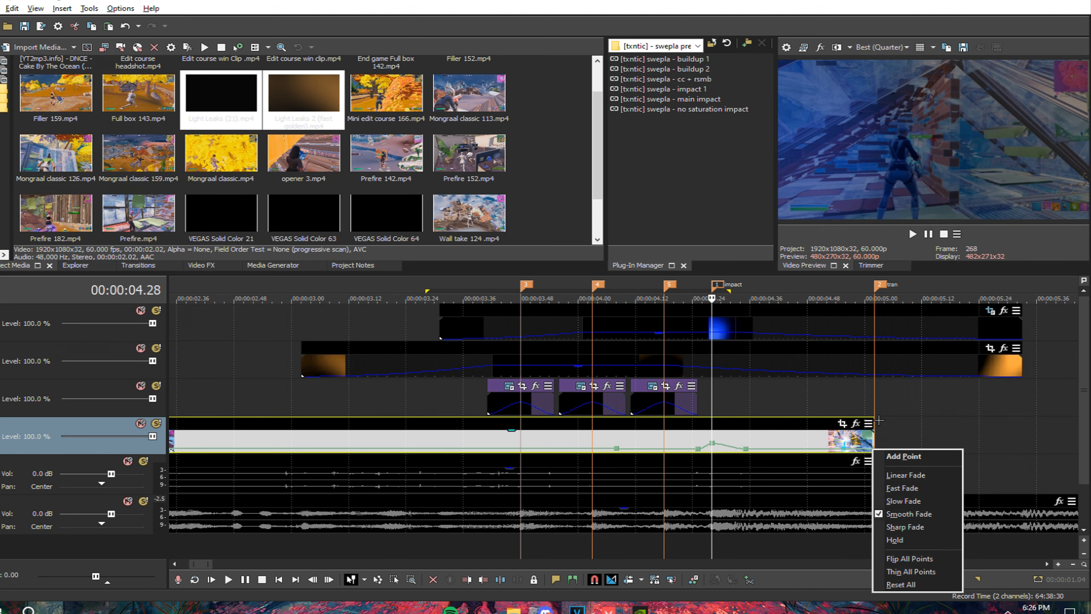
left_click(875, 413)
right_click(873, 449)
left_click(902, 312)
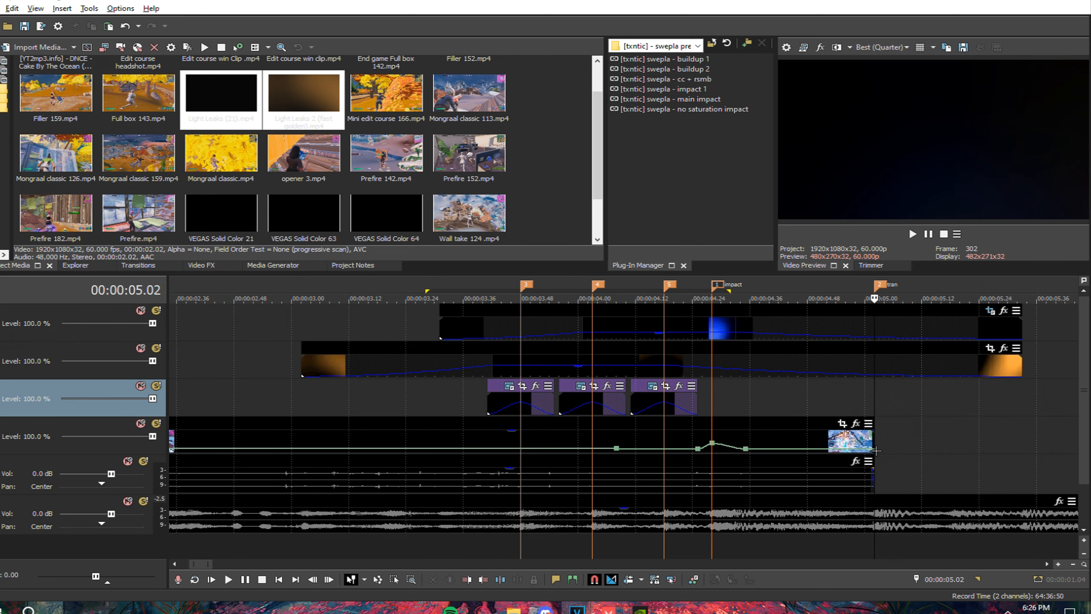
Split the gameplay clip at the impact marker and apply the "[txntic] swepla - main impact" preset to the part after it
left_click(708, 423)
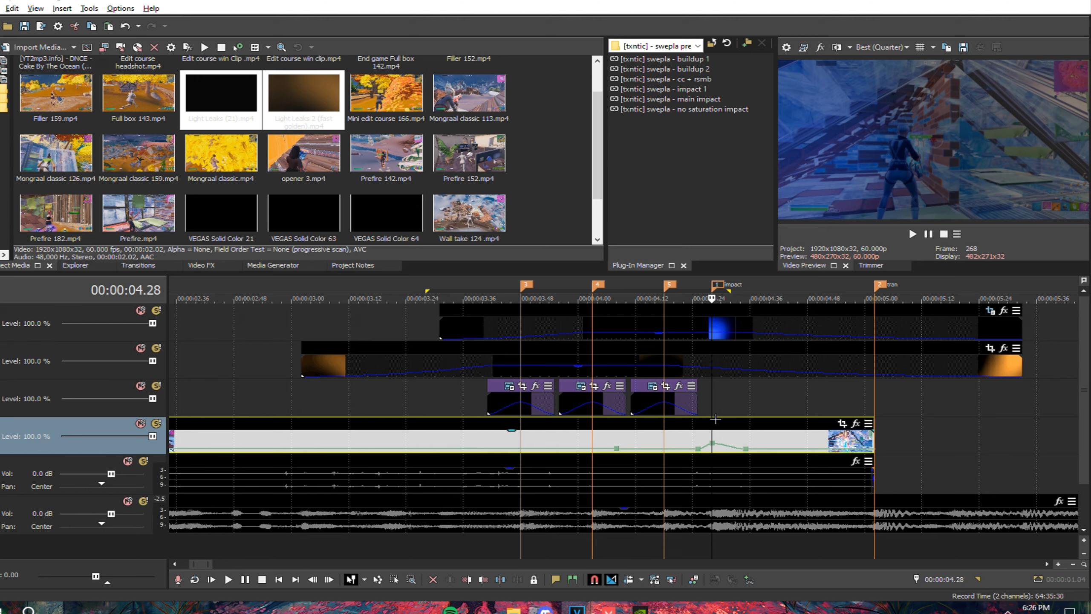
key("s")
left_click_drag(704, 100, 750, 420)
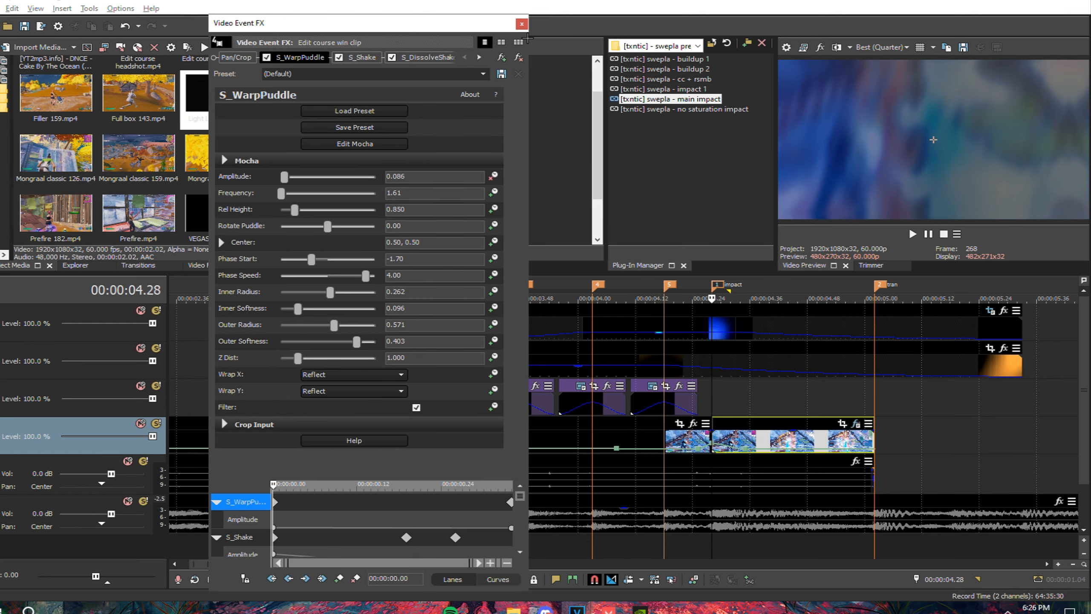
left_click(522, 23)
Review the stretch of timeline around the impact marker with the main impact effect applied
left_click_drag(391, 399, 859, 415)
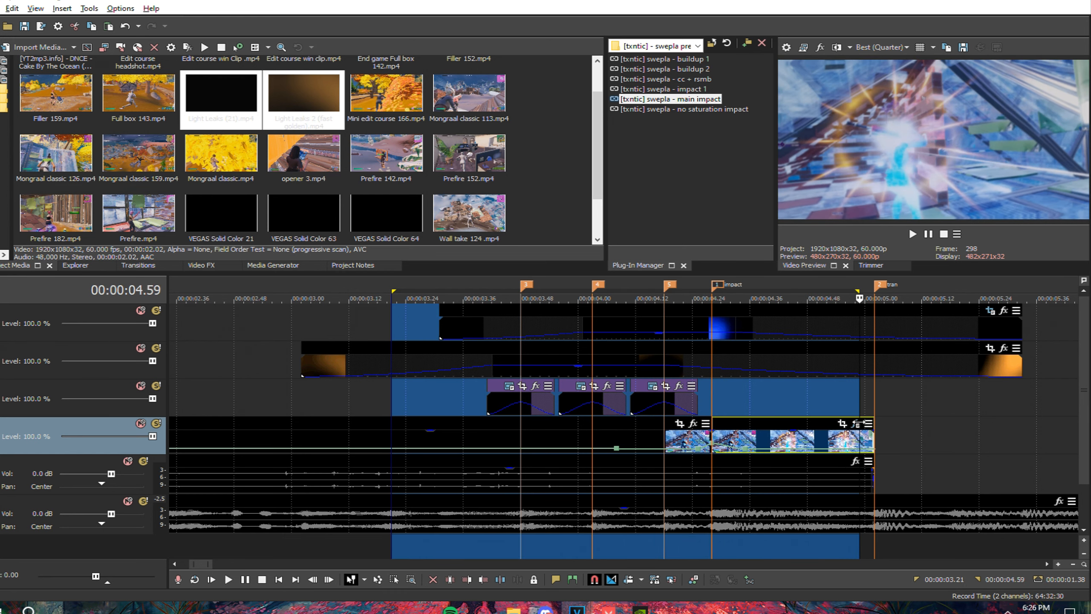
left_click(802, 370)
left_click(764, 401)
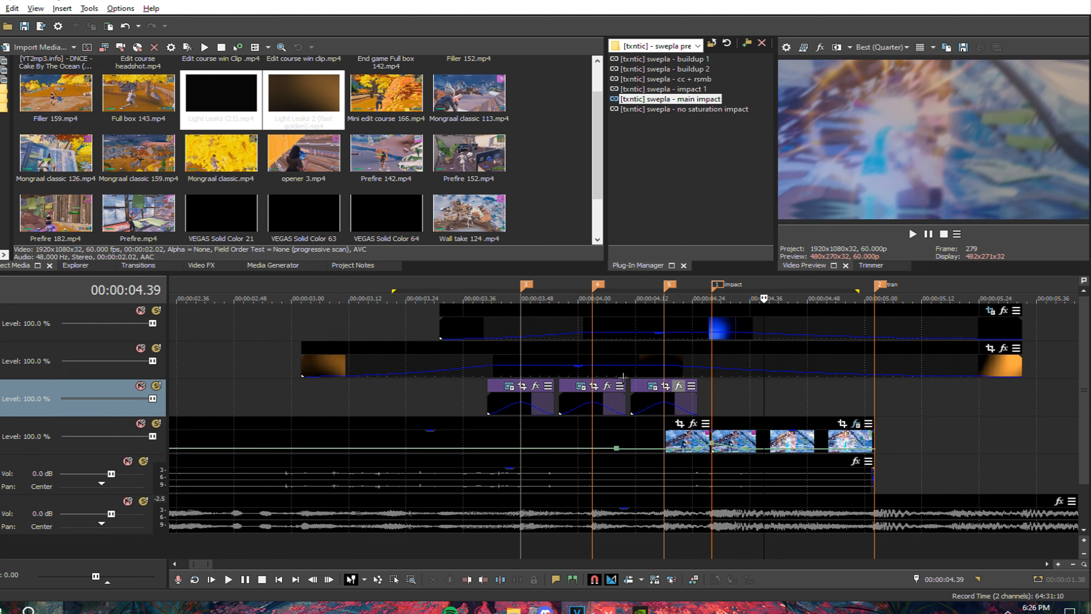
Split the gameplay clip 55 frames before the impact marker
key("ctrl+Left")
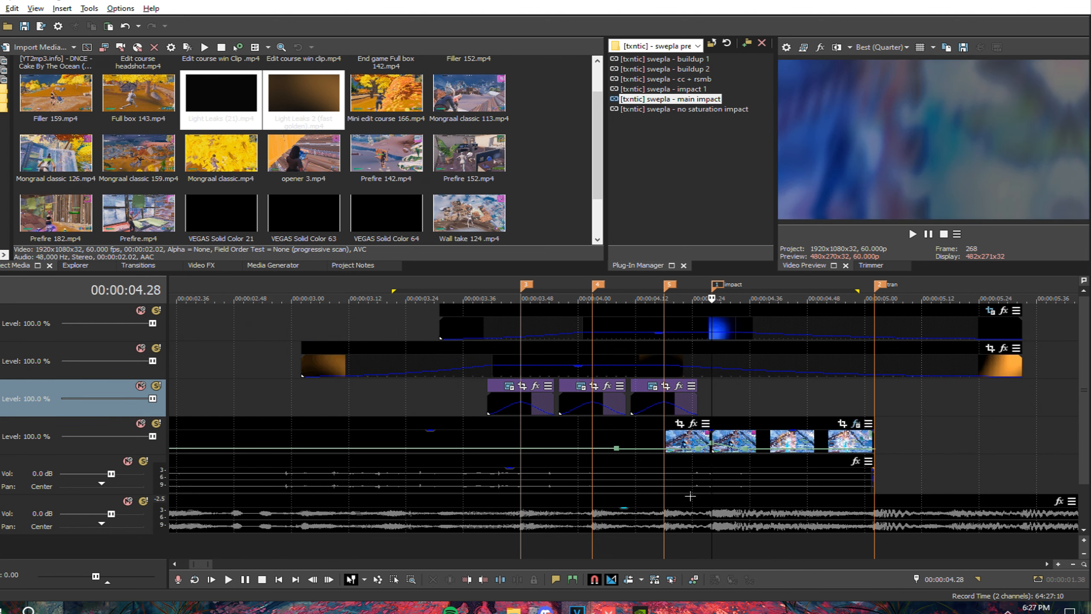
left_click(950, 578)
type("-55")
key("Return")
scroll(558, 440, "up", 7)
left_click(638, 440)
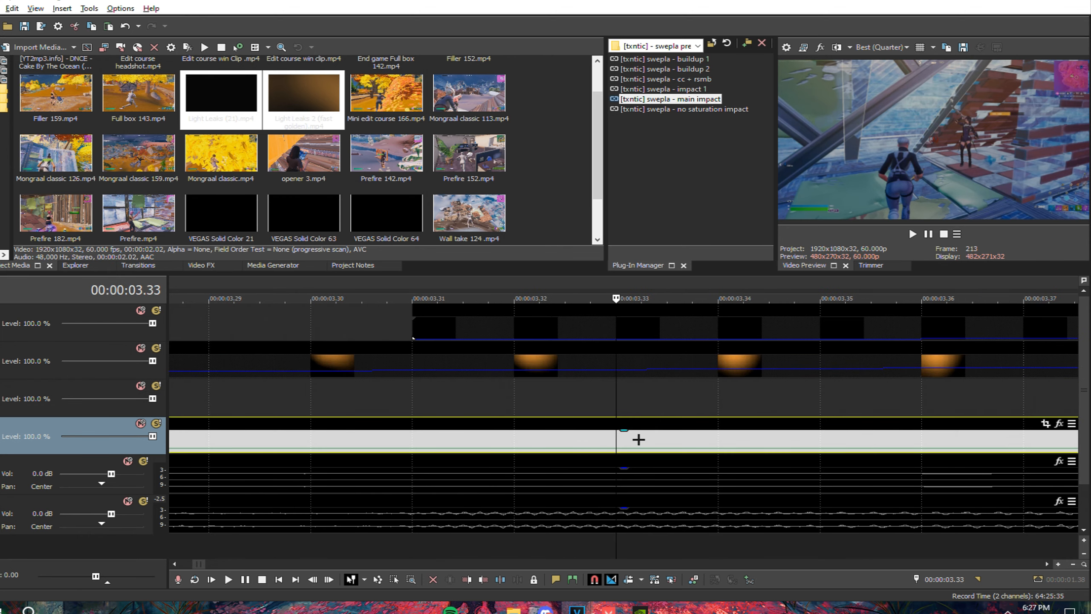
scroll(638, 439, "down", 7)
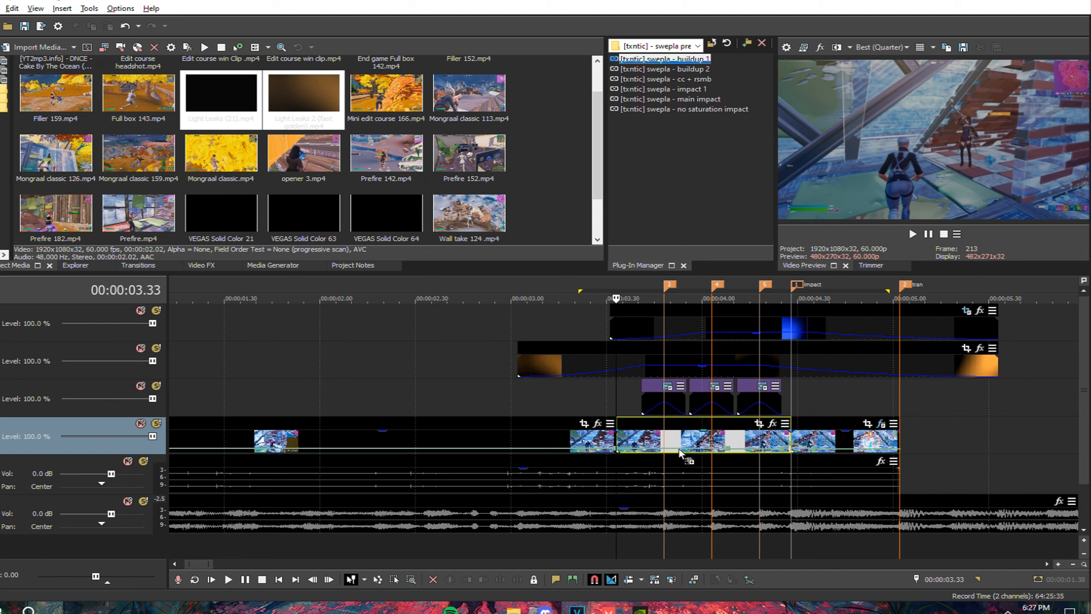
Apply the "[txntic] swepla - buildup 1" preset to the section before the impact and preview it
left_click_drag(675, 439, 674, 439)
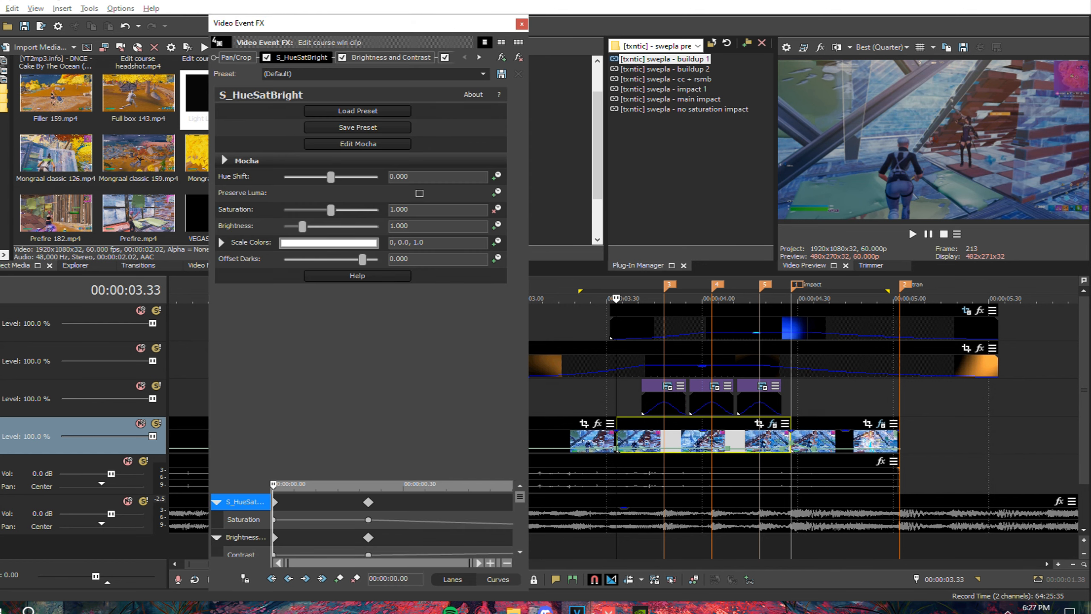
left_click(522, 24)
left_click_drag(579, 404, 902, 406)
left_click(864, 404)
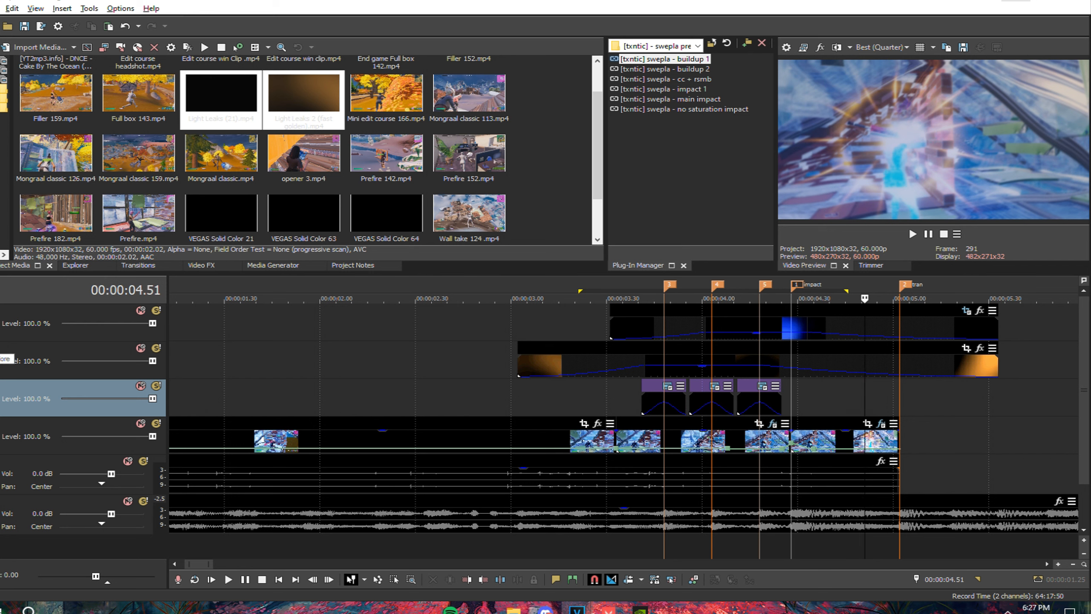
Set the compositing mode of the orange and blue light leak tracks to Add
right_click(5, 357)
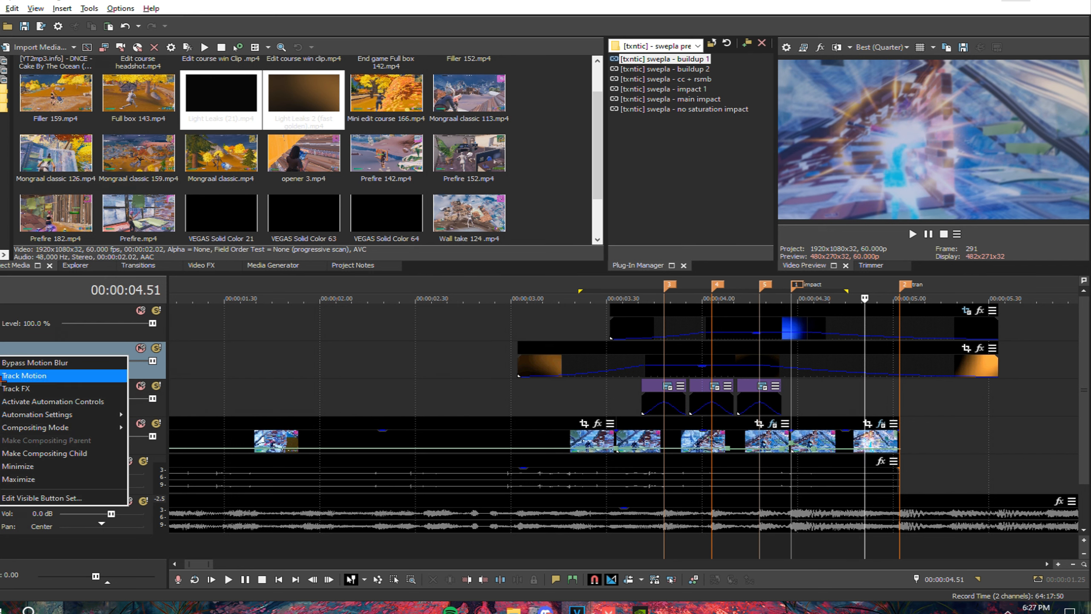
mouse_move(86, 427)
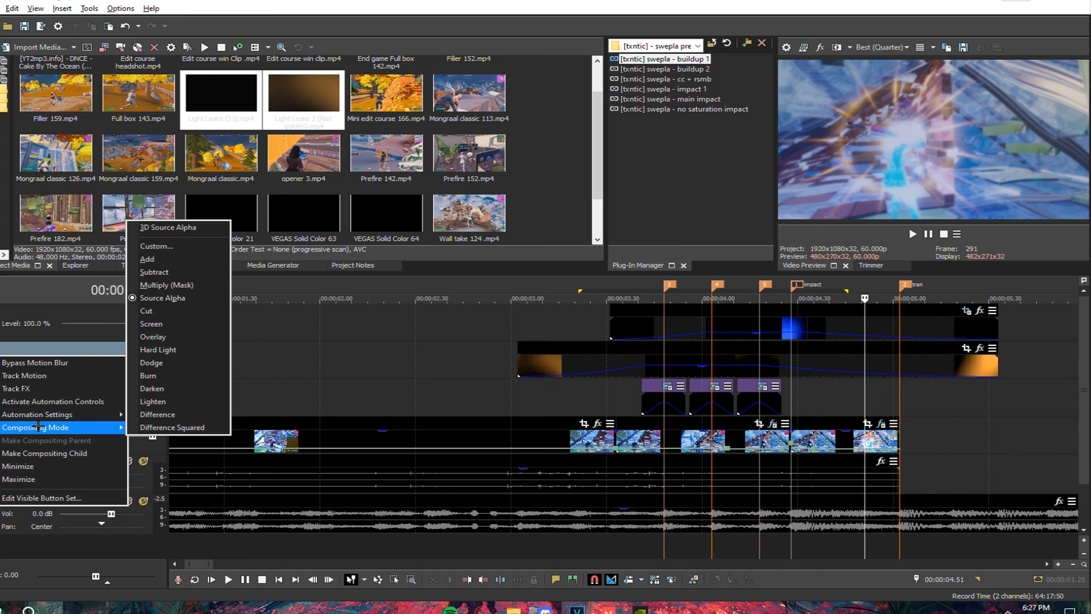
left_click(160, 259)
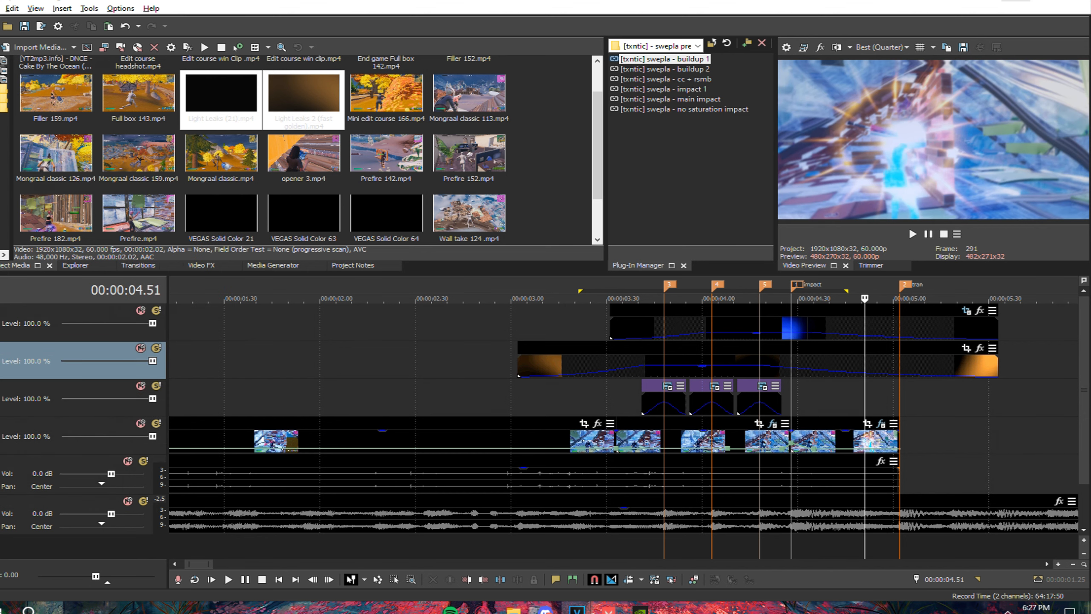
right_click(6, 320)
mouse_move(73, 385)
left_click(165, 425)
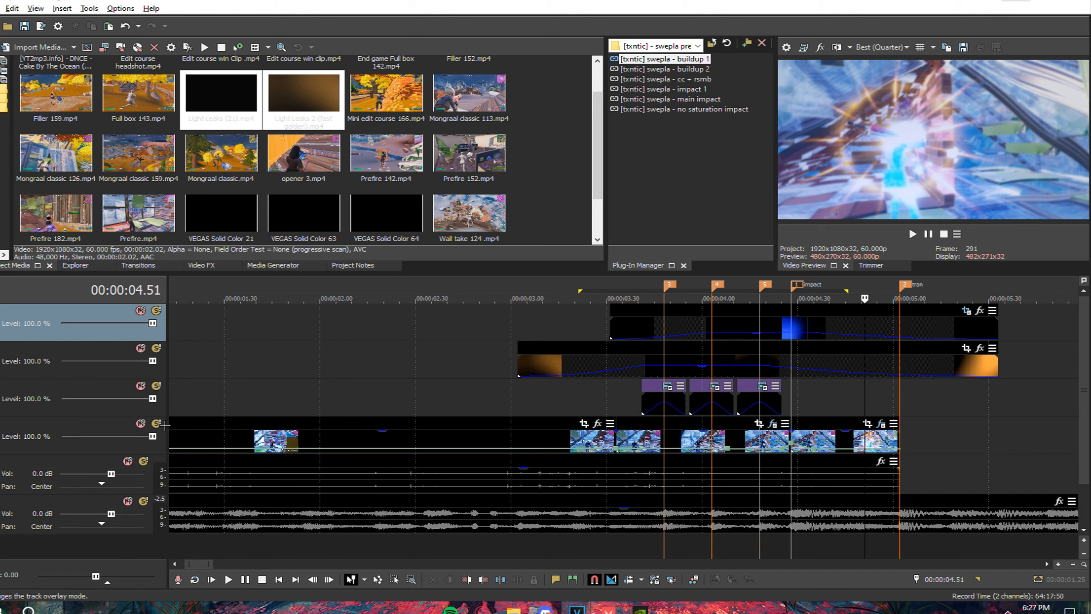
Preview the section around the impact with the blended light leaks, undoing the accidental move of the clip after the impact
left_click_drag(823, 402, 858, 401)
left_click_drag(616, 413, 884, 420)
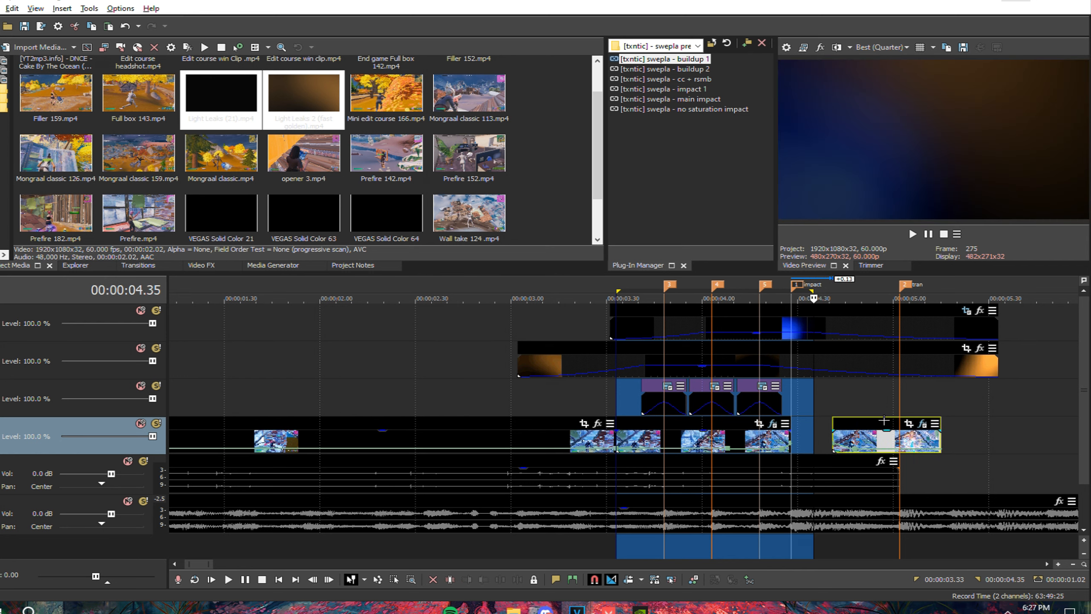
key("ctrl+z")
left_click(836, 404)
scroll(802, 415, "down", 2)
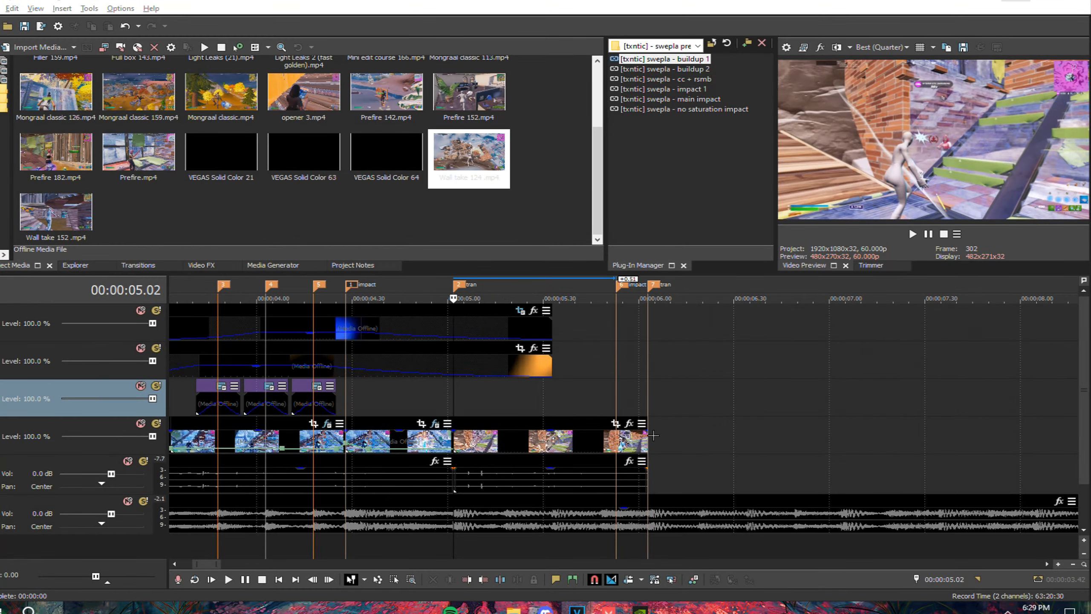
Insert a velocity envelope on the gameplay clip that starts at the first "tran" marker
left_click_drag(496, 403, 639, 408)
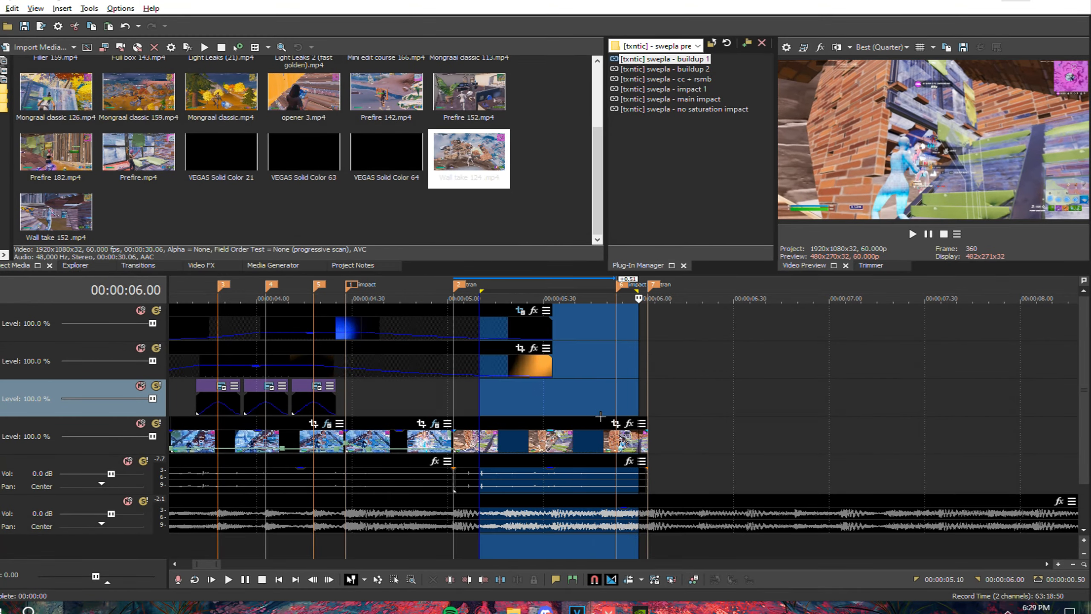
left_click(594, 435)
scroll(594, 435, "up", 3)
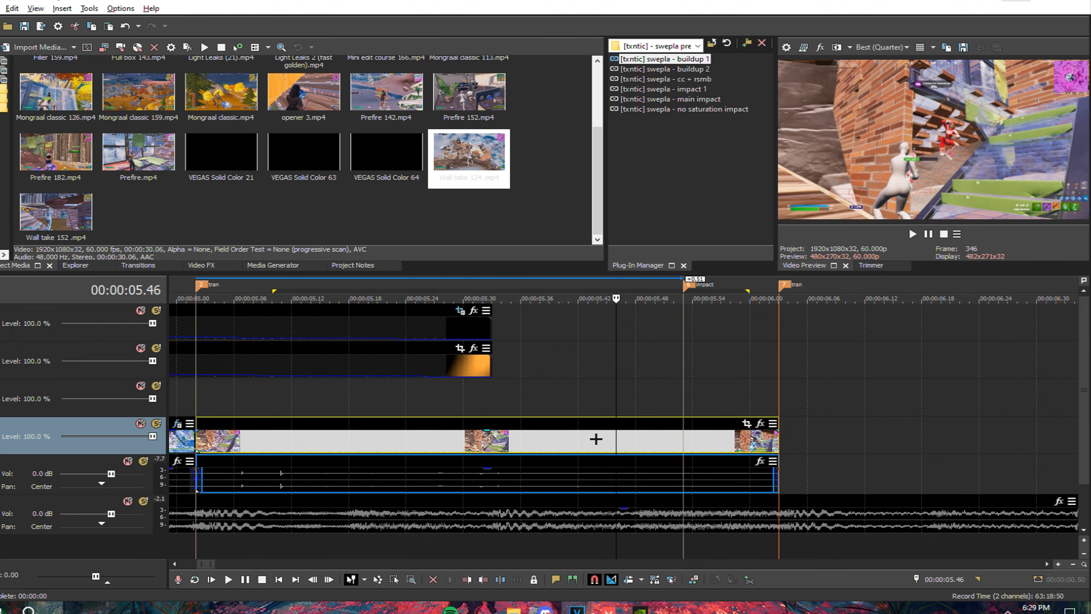
scroll(597, 447, "down", 2)
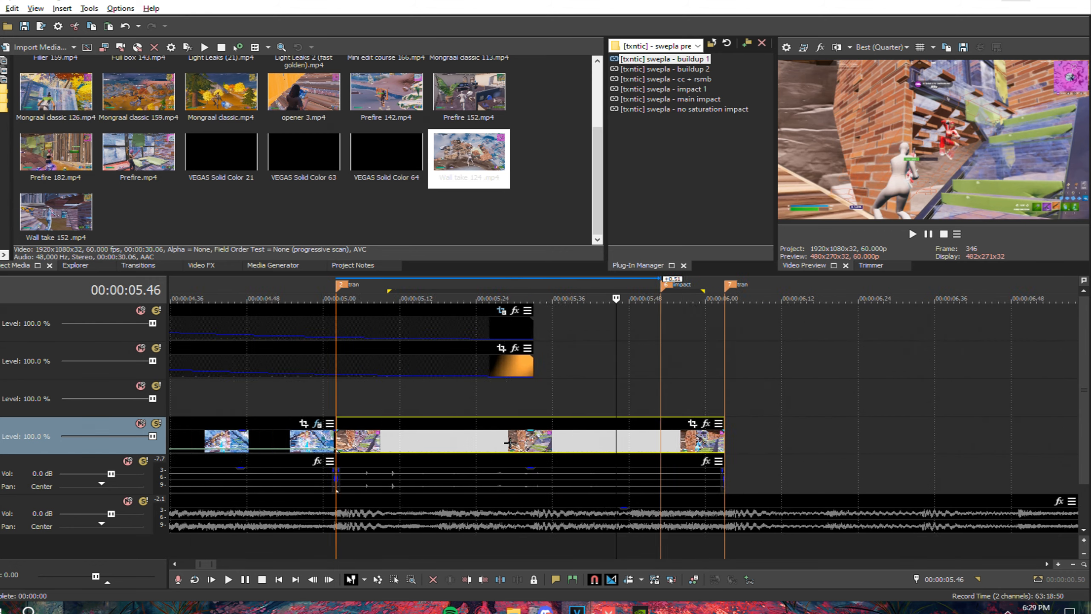
right_click(587, 442)
mouse_move(635, 474)
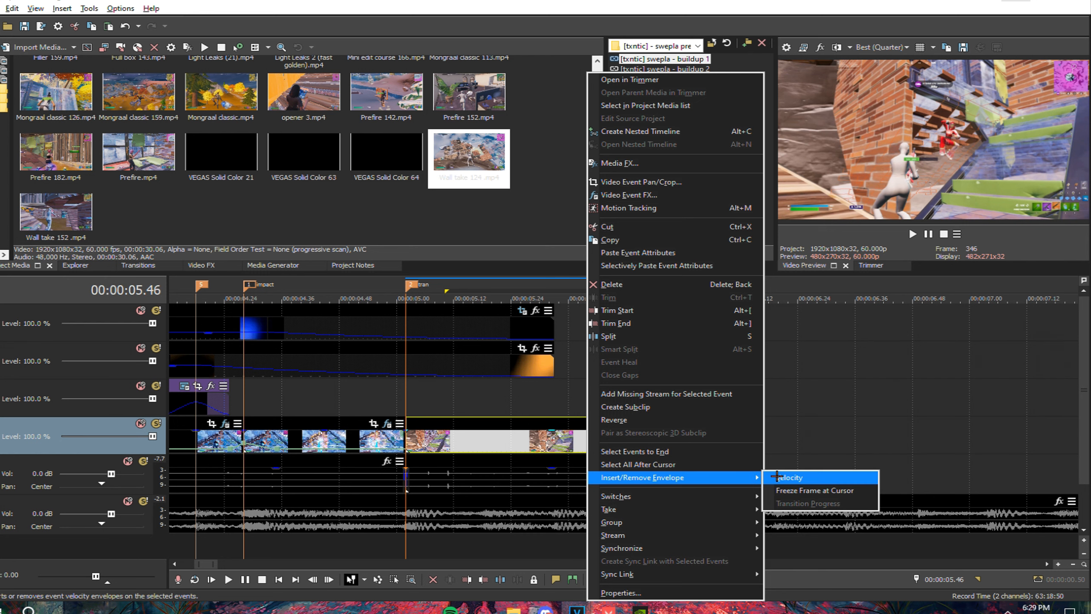
left_click(785, 476)
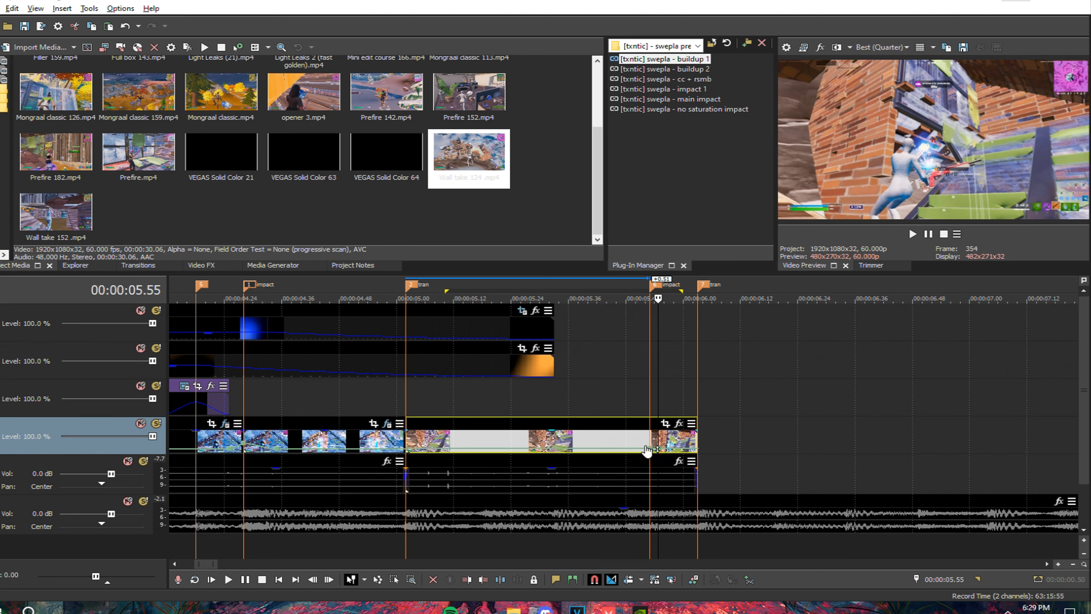
Add velocity points around the clip's impact marker and set the point on the marker to 356%
left_click(636, 452)
double_click(633, 451)
double_click(602, 451)
left_click(646, 438)
scroll(644, 438, "up", 3)
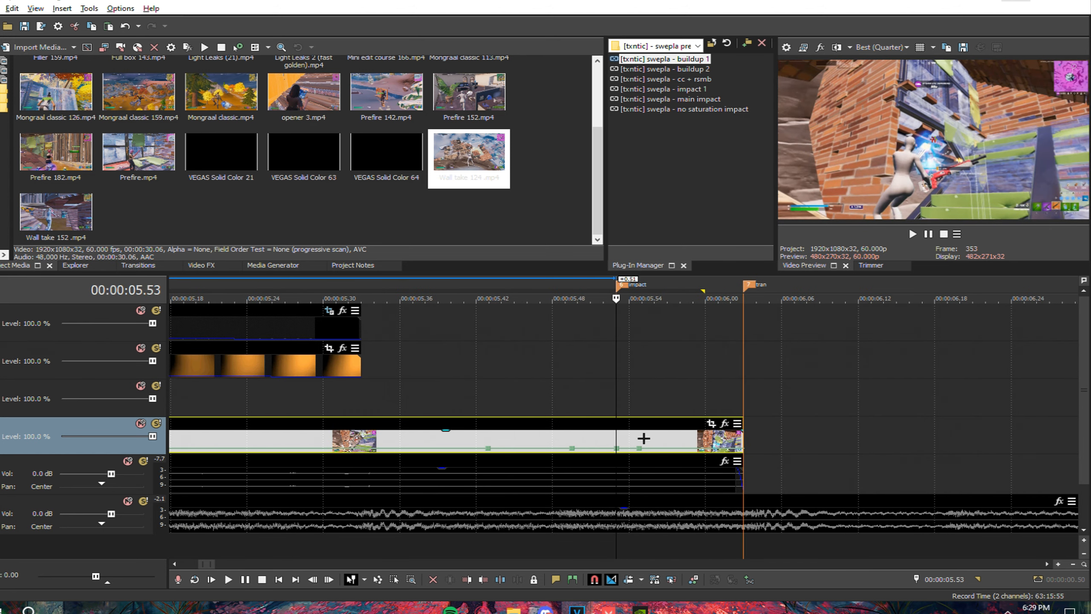
right_click(616, 449)
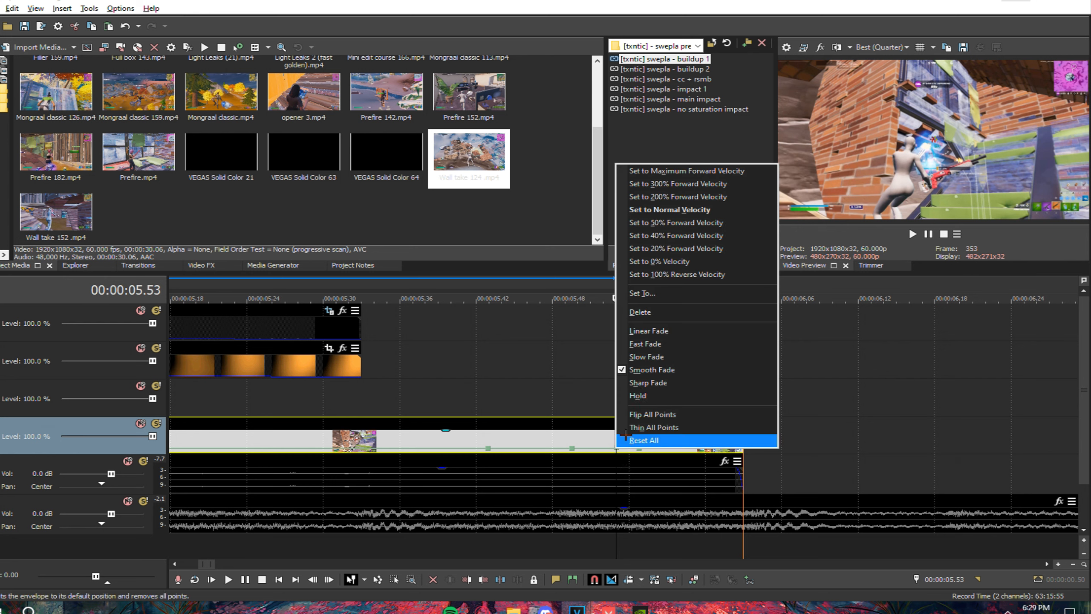
left_click(682, 293)
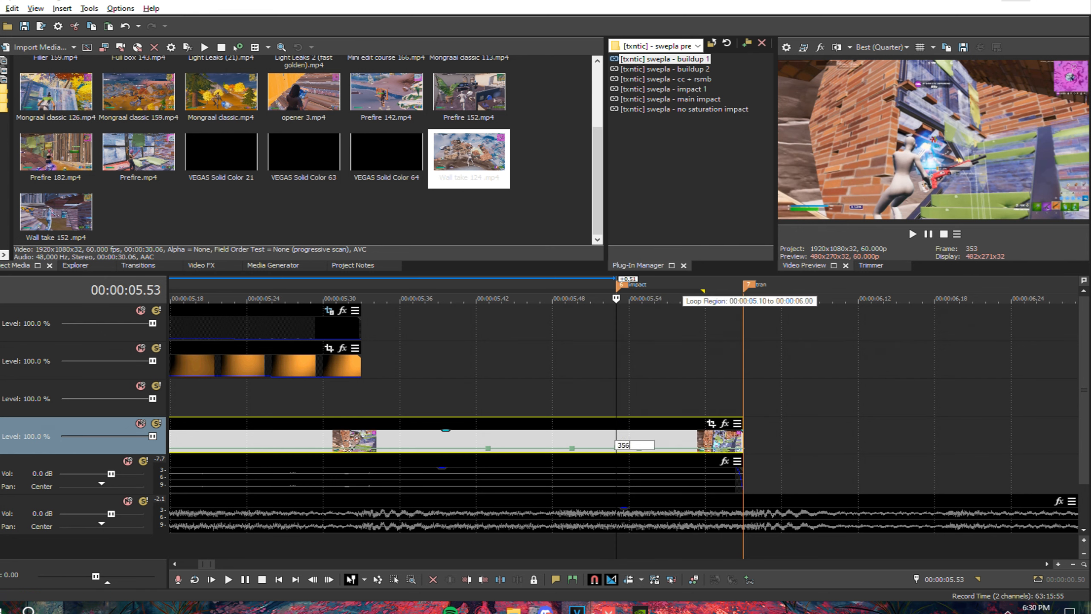
type("350")
key("Return")
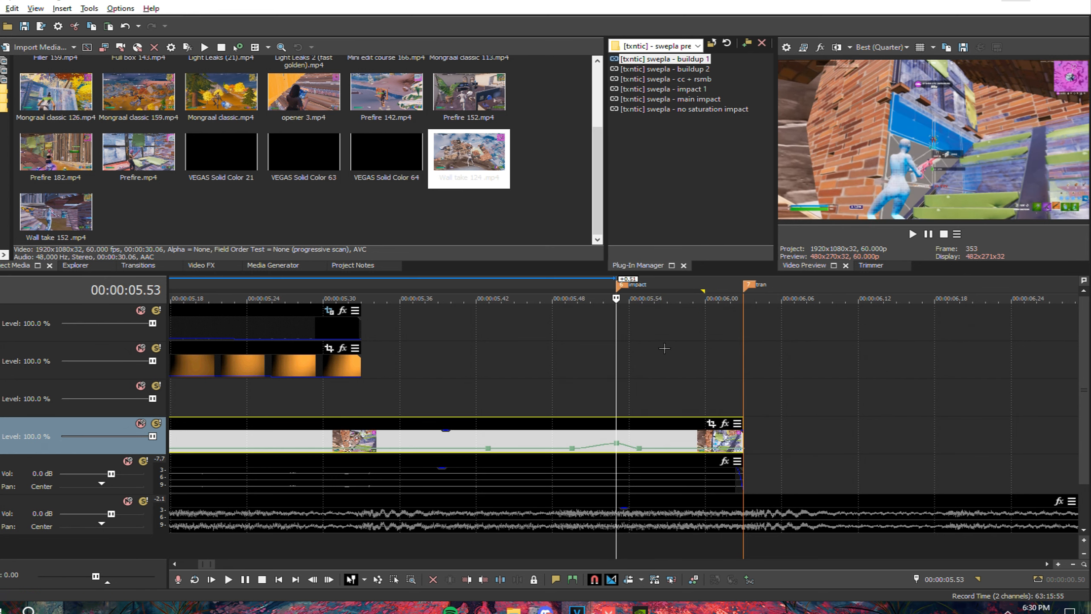
Move the velocity point after the impact to 00:00:06.00, seven frames past the marker, and set it to 6%
key("Right")
key("Right")
key("Right")
key("Right")
key("Right")
key("Right")
key("Right")
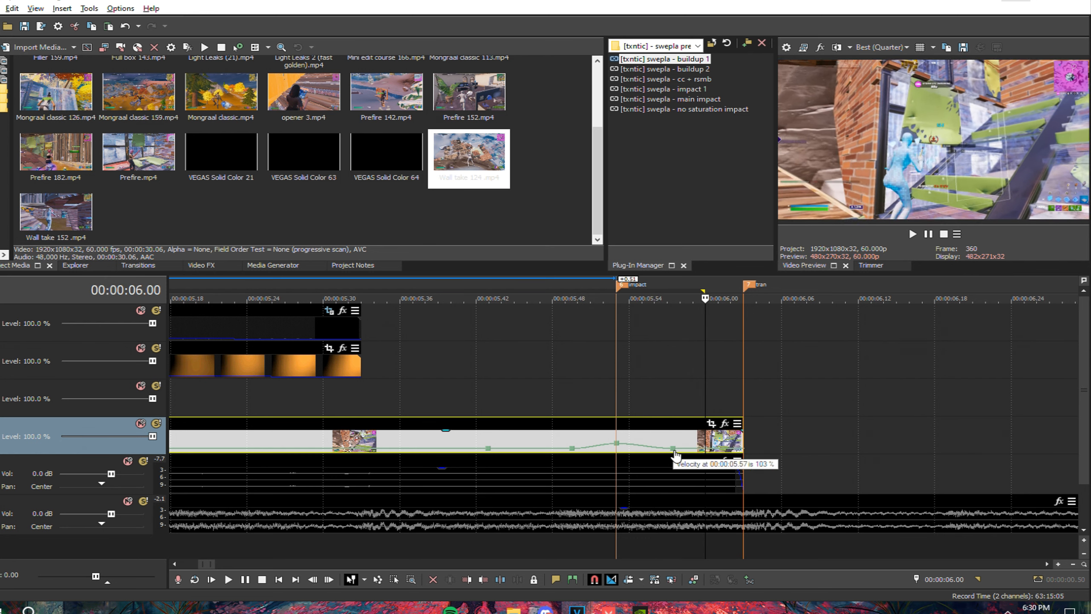
right_click(707, 449)
left_click(777, 294)
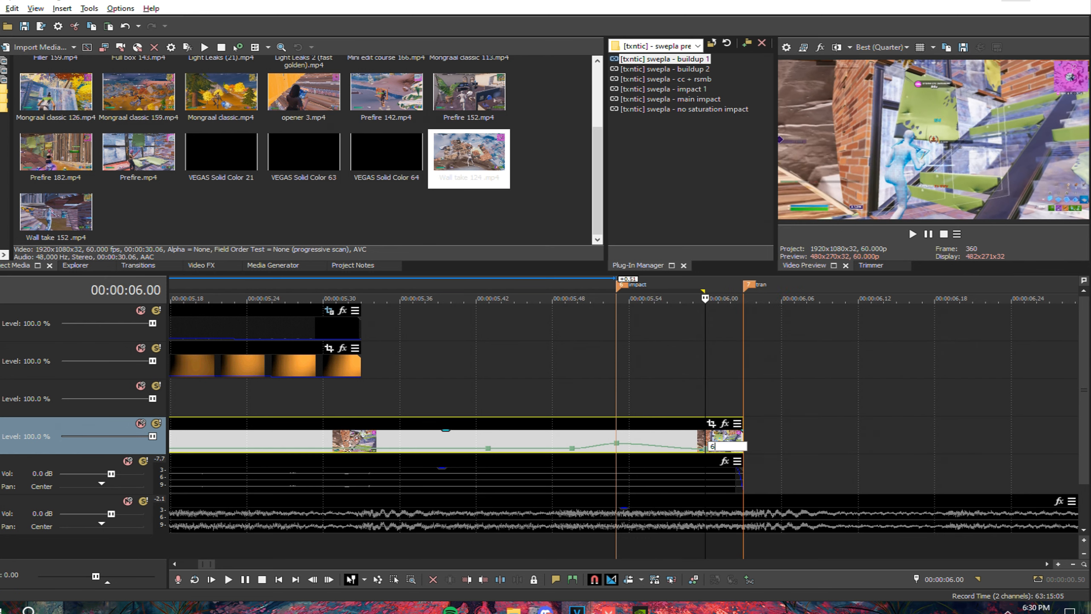
type("6")
key("Return")
Move the velocity point before the impact to 00:00:05.50, three frames ahead of the marker, and set its velocity
left_click(620, 395)
key("Left")
key("Left")
key("Left")
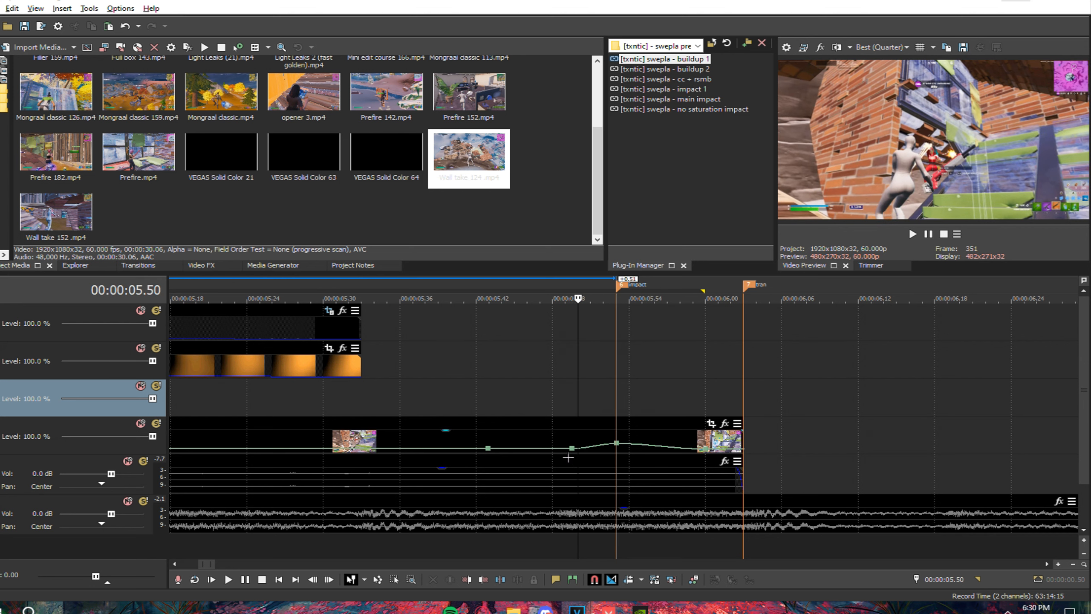
left_click_drag(573, 449, 579, 449)
right_click(579, 452)
left_click(619, 303)
key("Return")
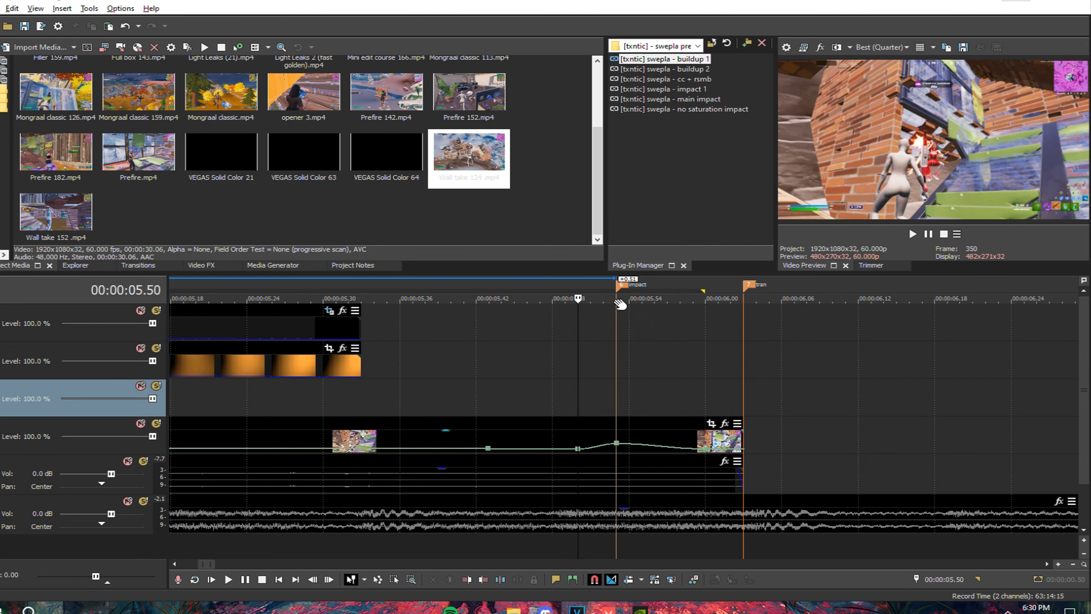
Move the earliest velocity point to 00:00:05.34 and set it to Normal Velocity
left_click(943, 579)
key("Return")
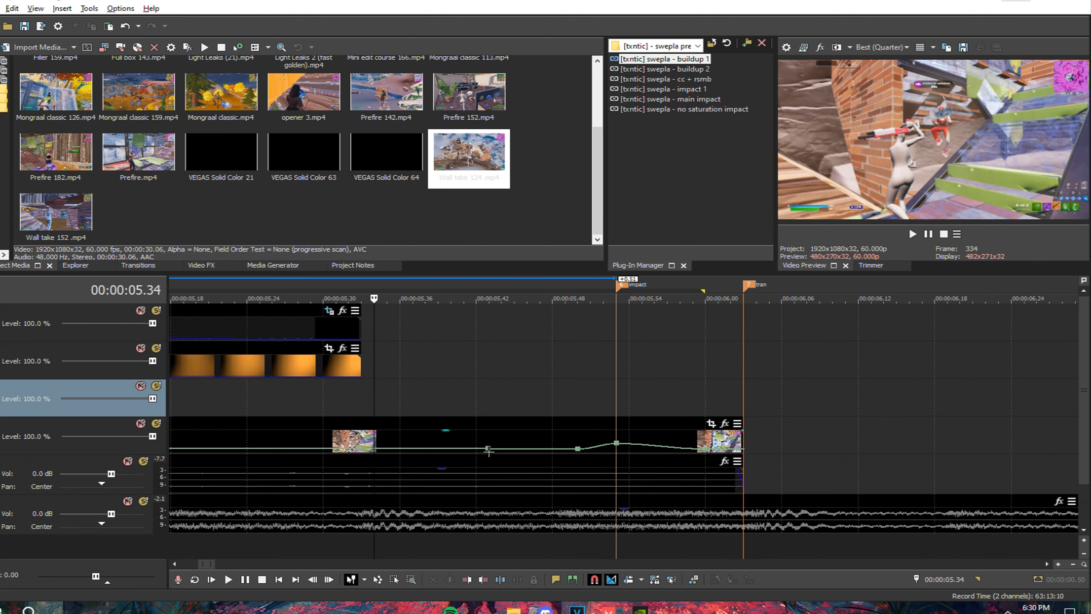
left_click_drag(489, 451, 375, 438)
right_click(375, 438)
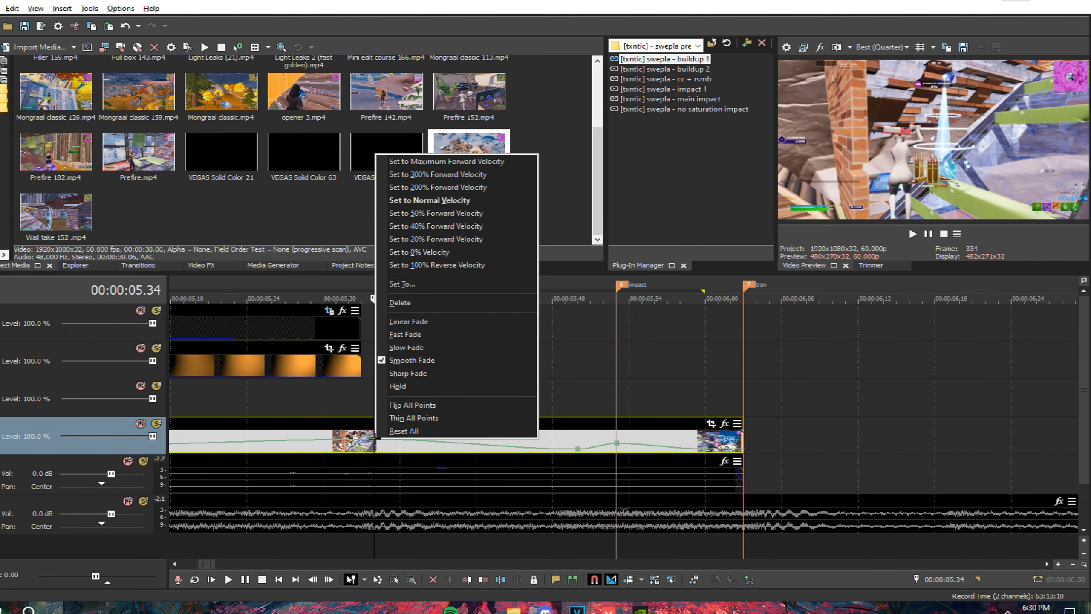
left_click(429, 200)
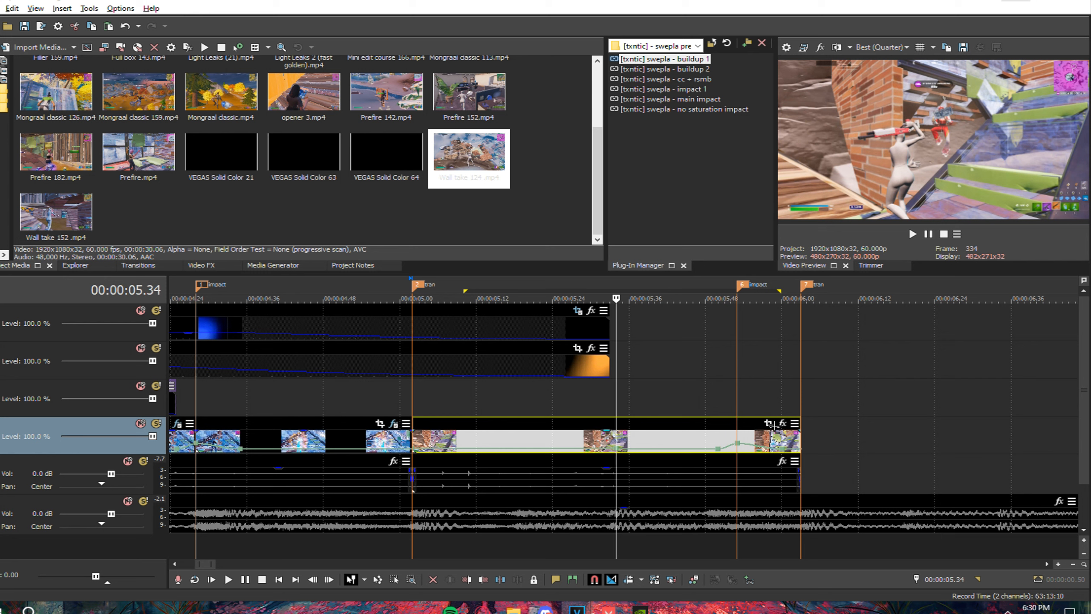
Split the clip at the impact marker at 00:00:05.53 and apply the "[txntic] swepla - impact 1" preset to the second part
left_click(737, 416)
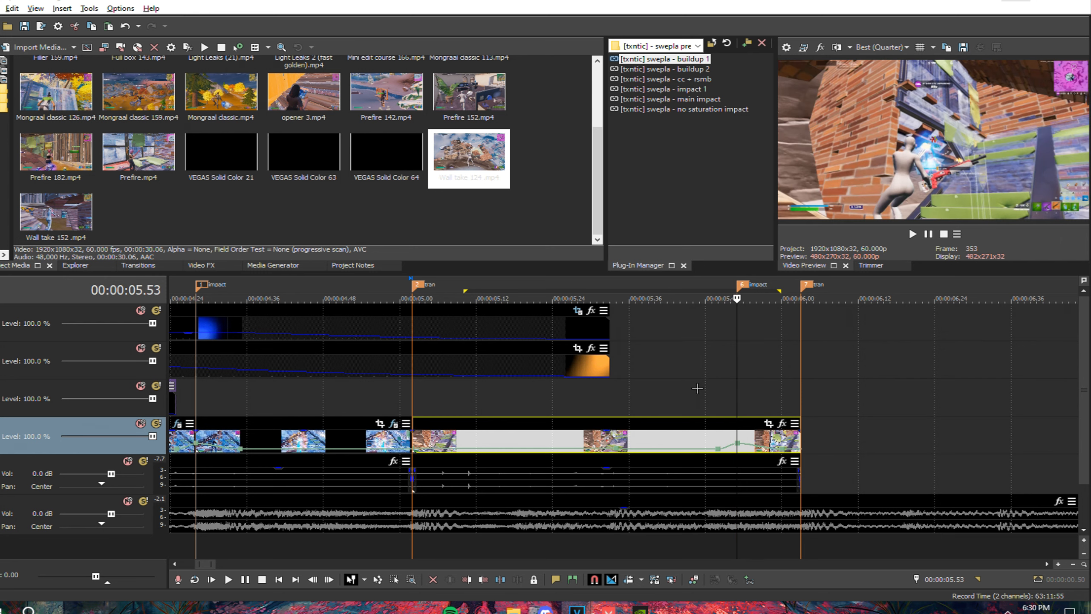
key("s")
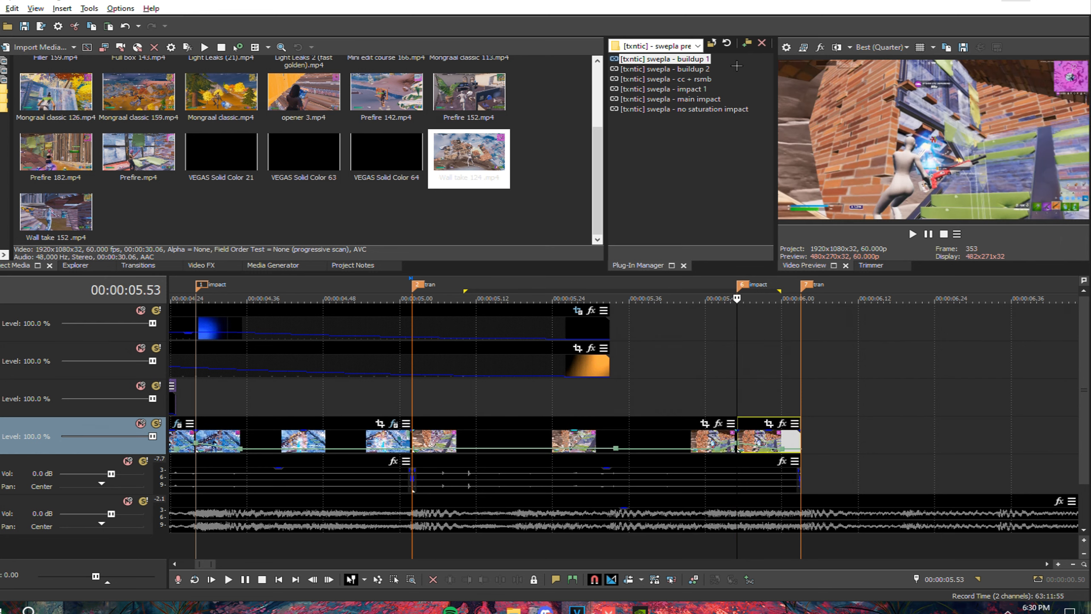
left_click_drag(689, 89, 812, 395)
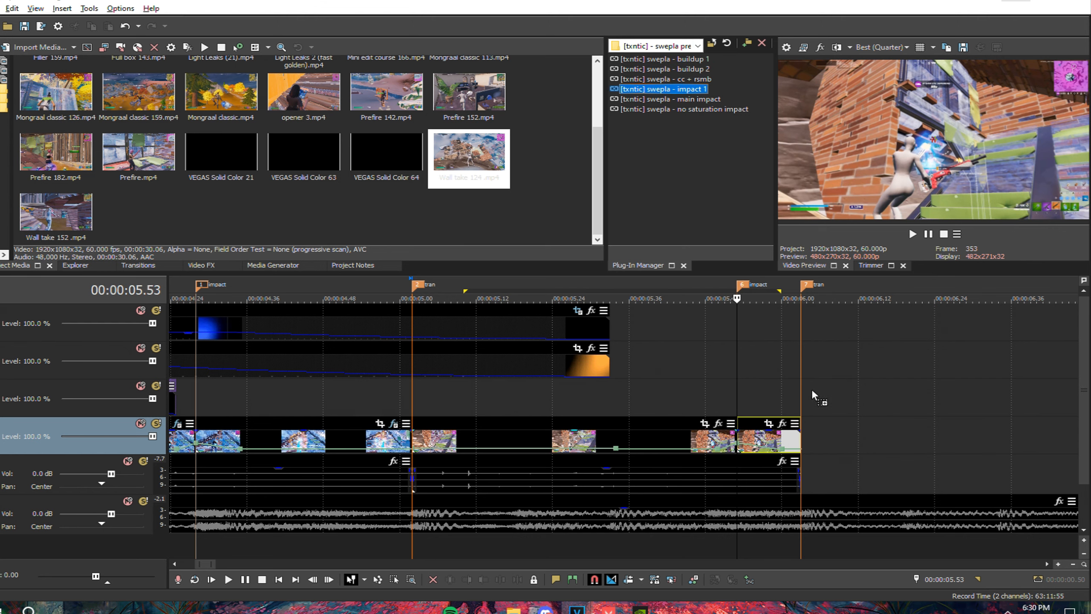
left_click_drag(750, 441, 750, 441)
left_click(521, 22)
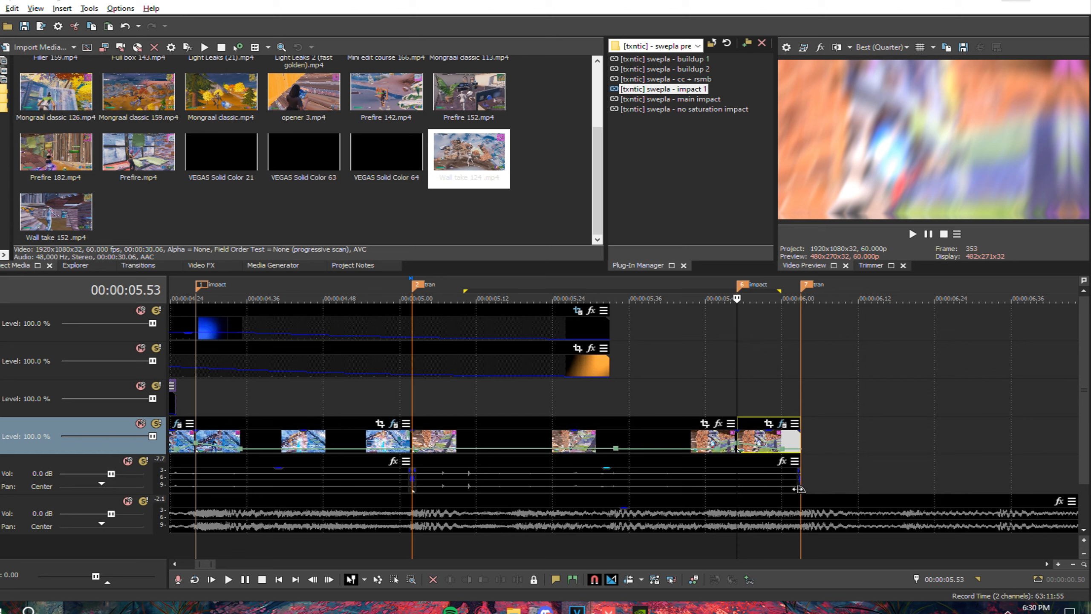
Preview the impact preset on the short section between the impact and "tran" markers
left_click_drag(483, 393, 796, 424)
left_click(769, 397)
left_click_drag(738, 387, 784, 391)
left_click(784, 392)
Keyframe the S_Shake Amplitude to 0 at the end of the impact section's effect timeline
scroll(789, 396, "up", 3)
left_click(686, 389)
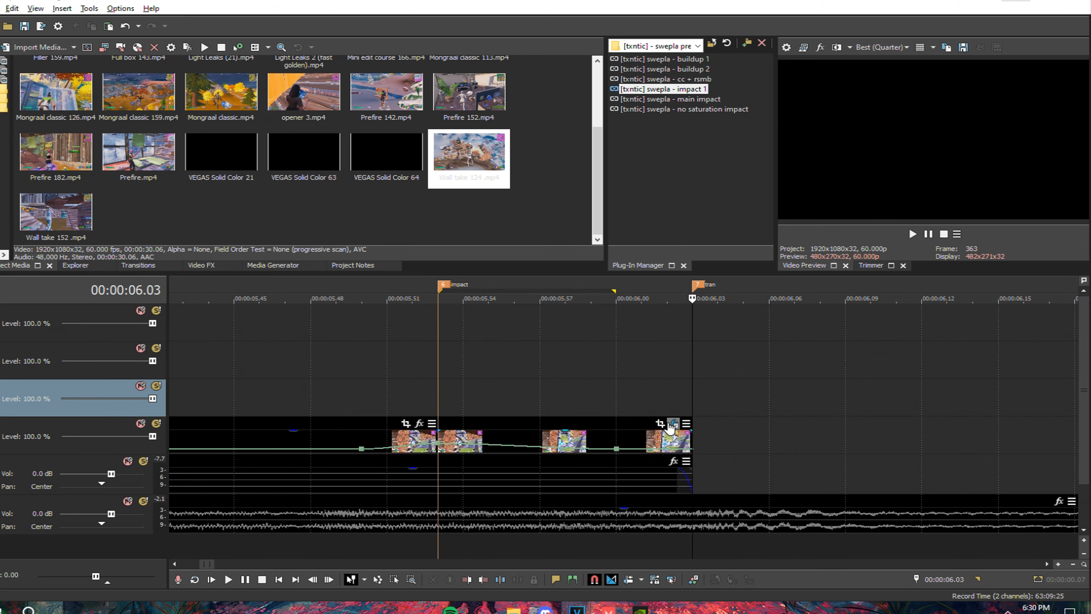
left_click(673, 423)
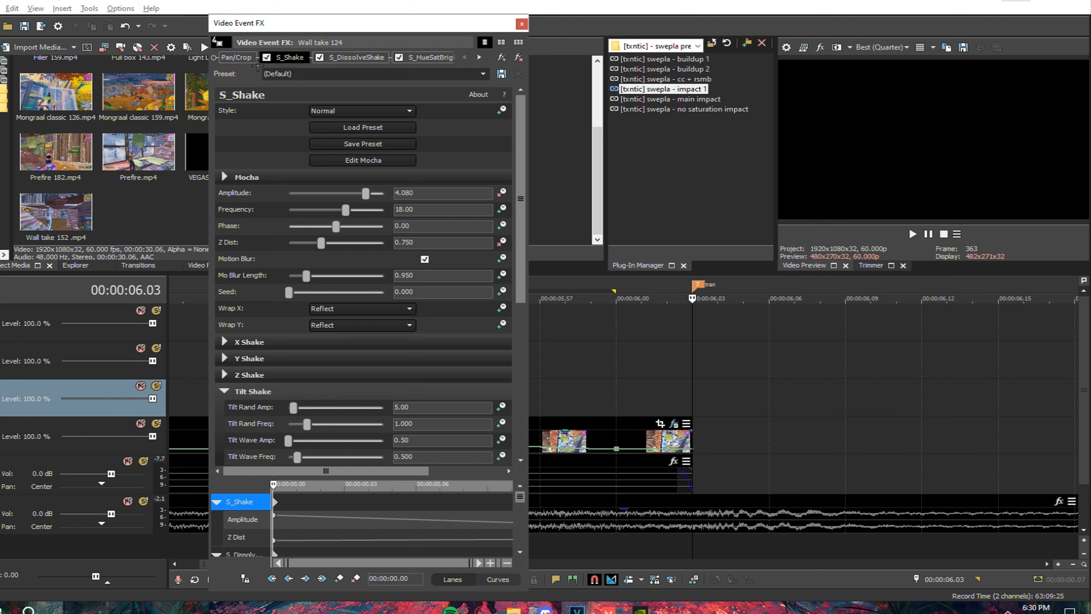
left_click_drag(366, 193, 422, 190)
key("ctrl+z")
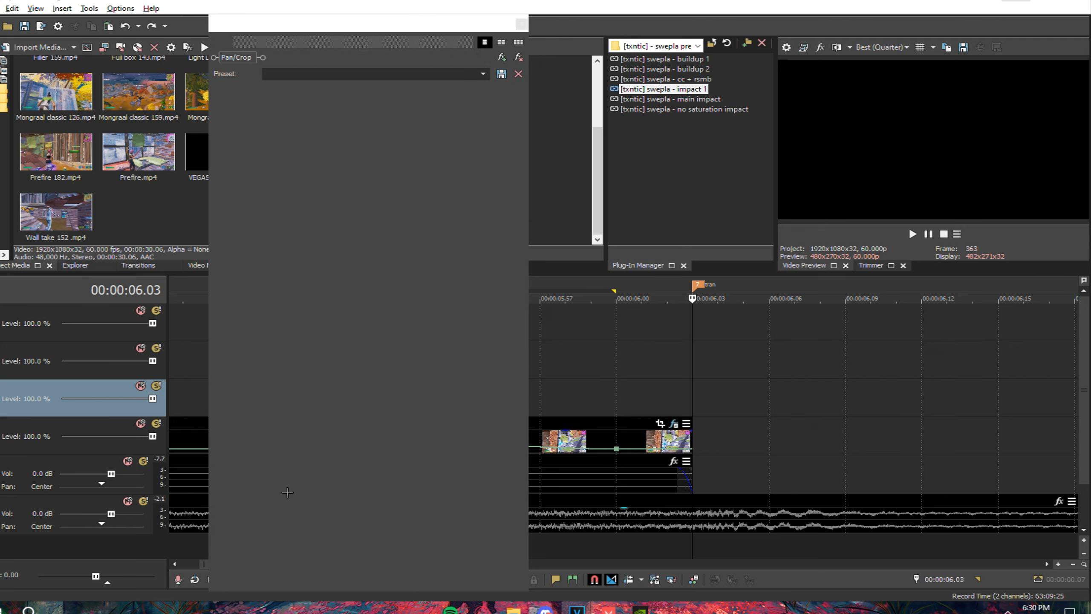
left_click_drag(274, 485, 548, 443)
left_click(323, 193)
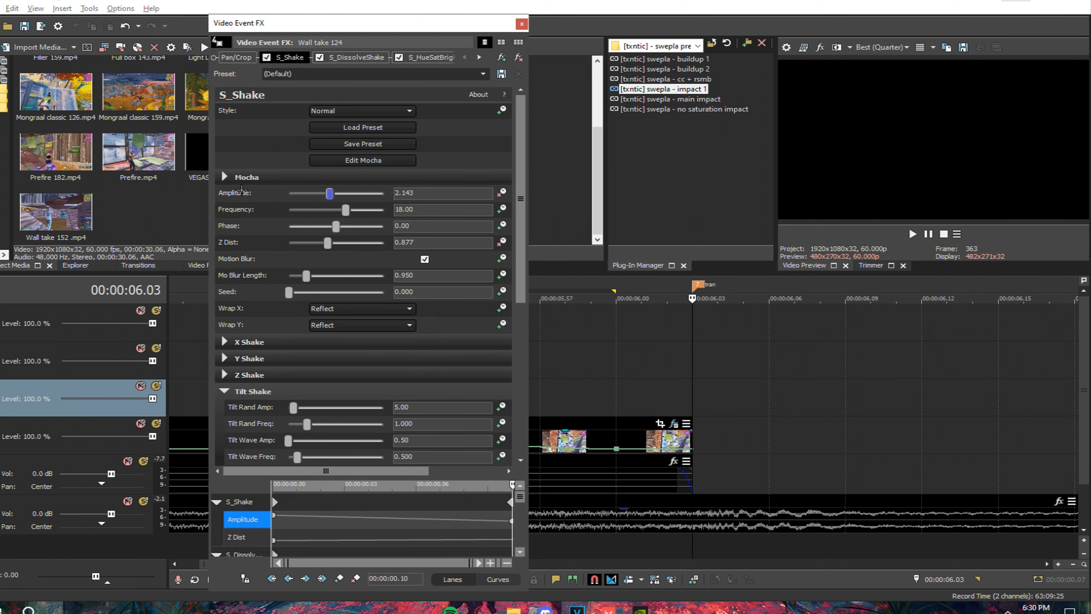
left_click_drag(325, 193, 171, 194)
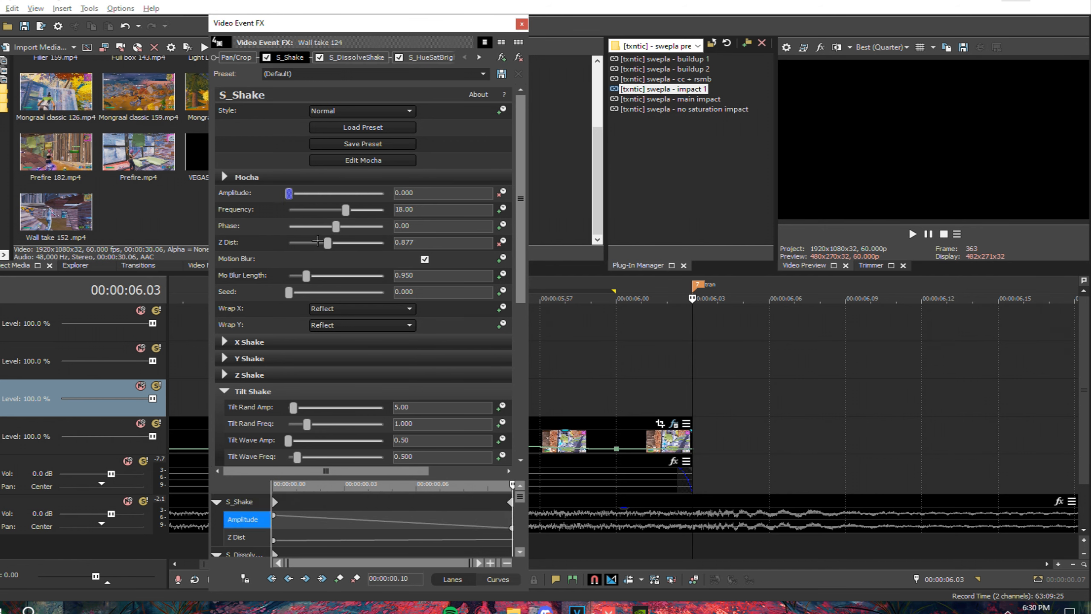
At the same end keyframe, set the S_Shake Z Dist to 0.95 and the S_DissolveShake Dissolve Amount to 0
left_click(374, 237)
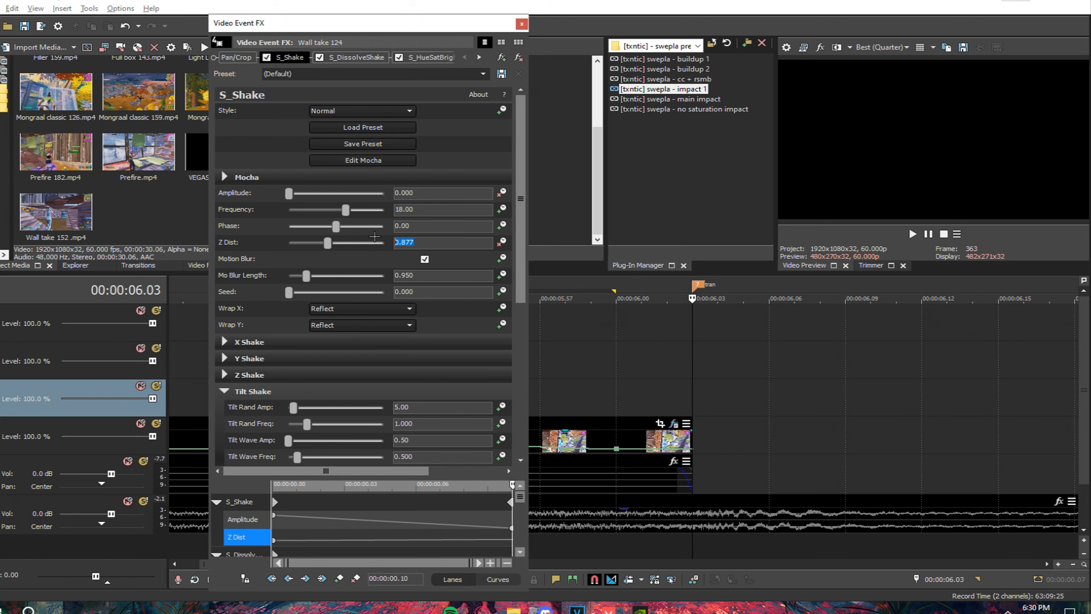
type(".95")
key("Return")
left_click(371, 58)
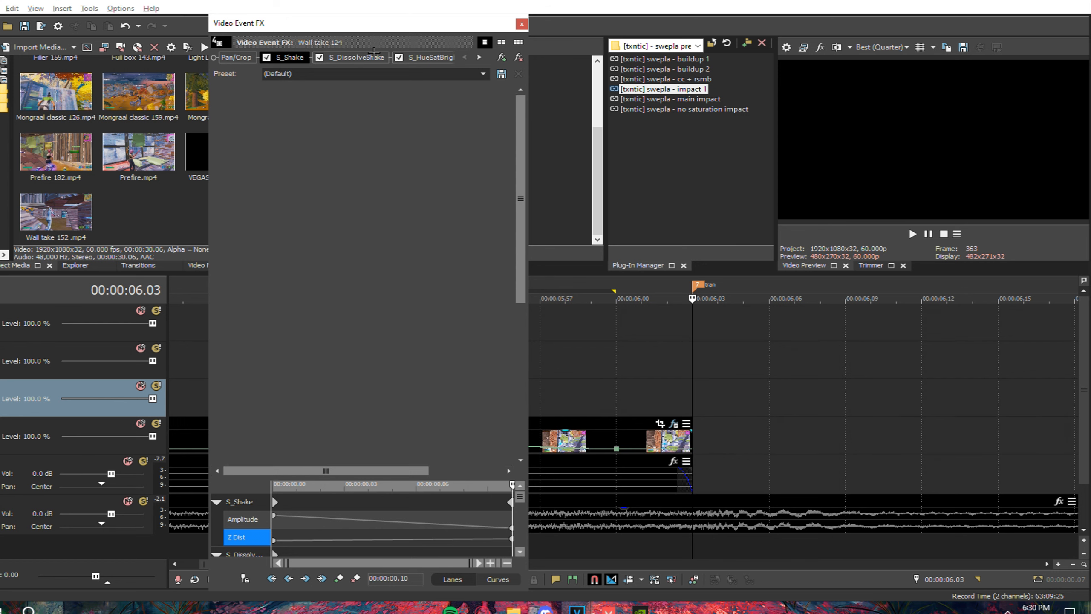
left_click_drag(319, 138, 176, 125)
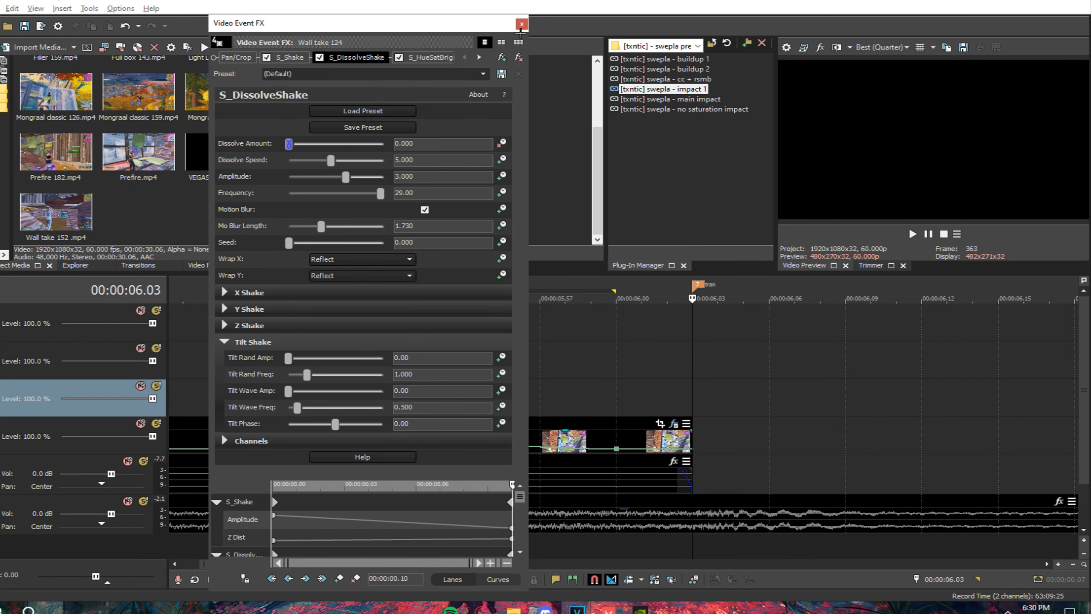
left_click(521, 23)
Review the timeline around the impact section with its adjusted shake keyframes
left_click_drag(388, 404, 651, 367)
left_click(666, 390)
scroll(739, 410, "down", 3)
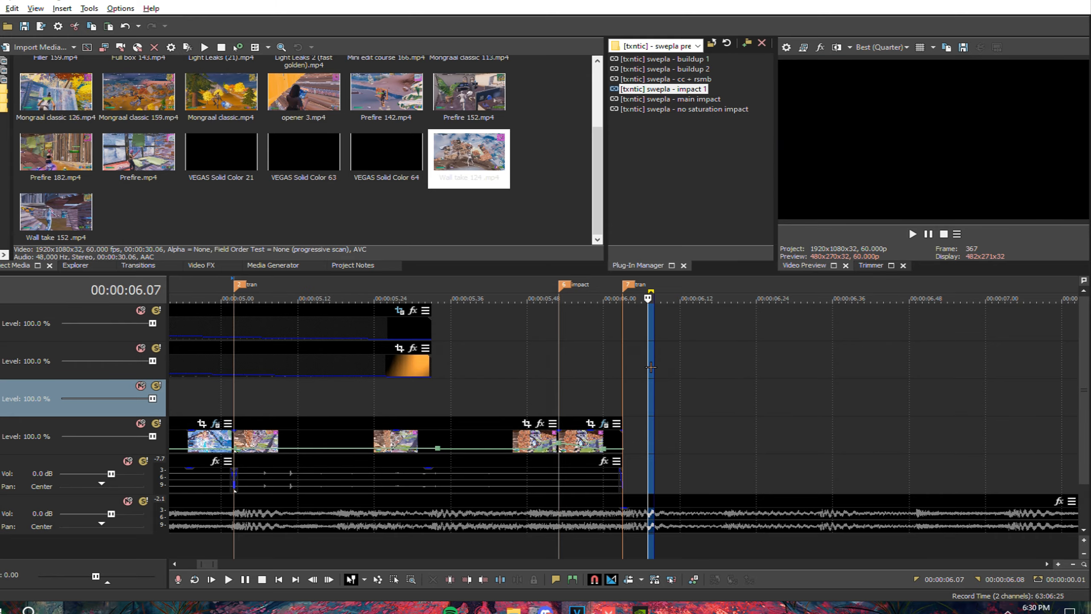
left_click(651, 367)
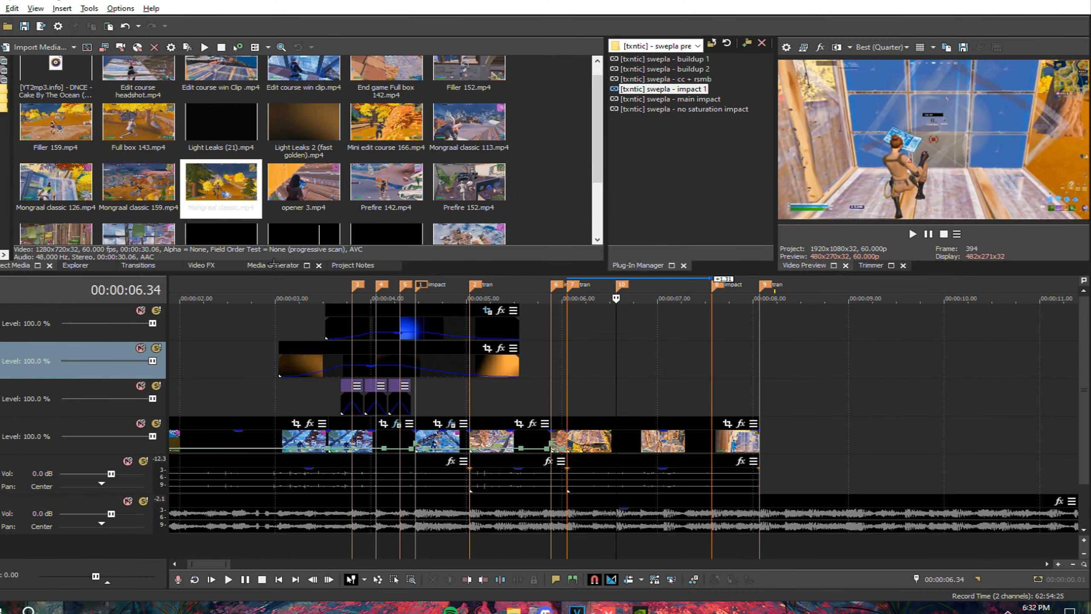
Add a Black solid color event to the orange light leak track above the next gameplay clip
left_click(274, 264)
left_click_drag(231, 98, 678, 303)
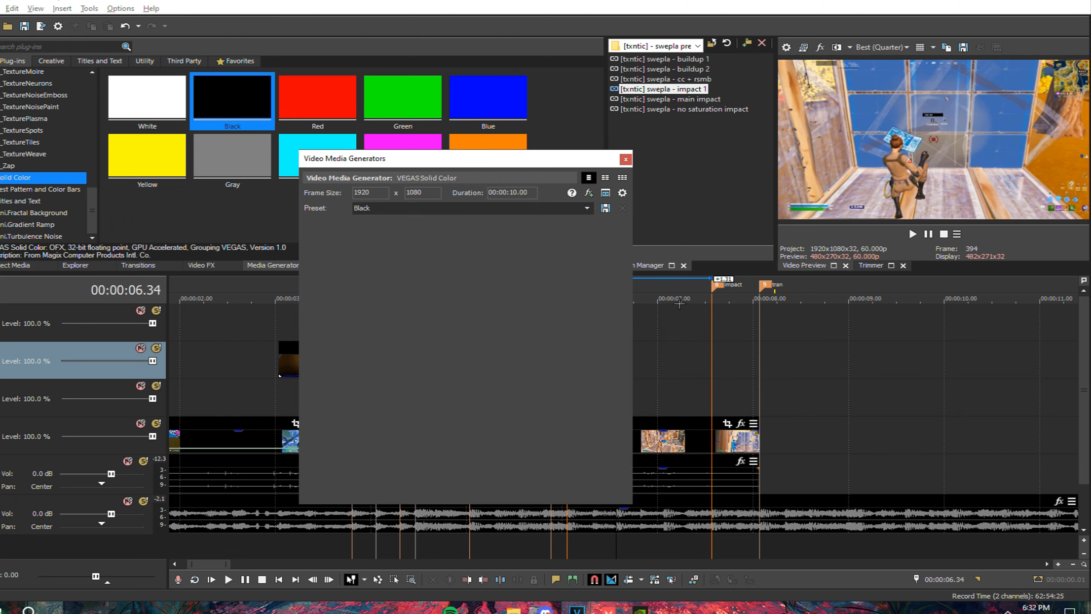
left_click(625, 159)
Split the black event shortly after beat marker 10 and delete the remainder
scroll(591, 351, "up", 4)
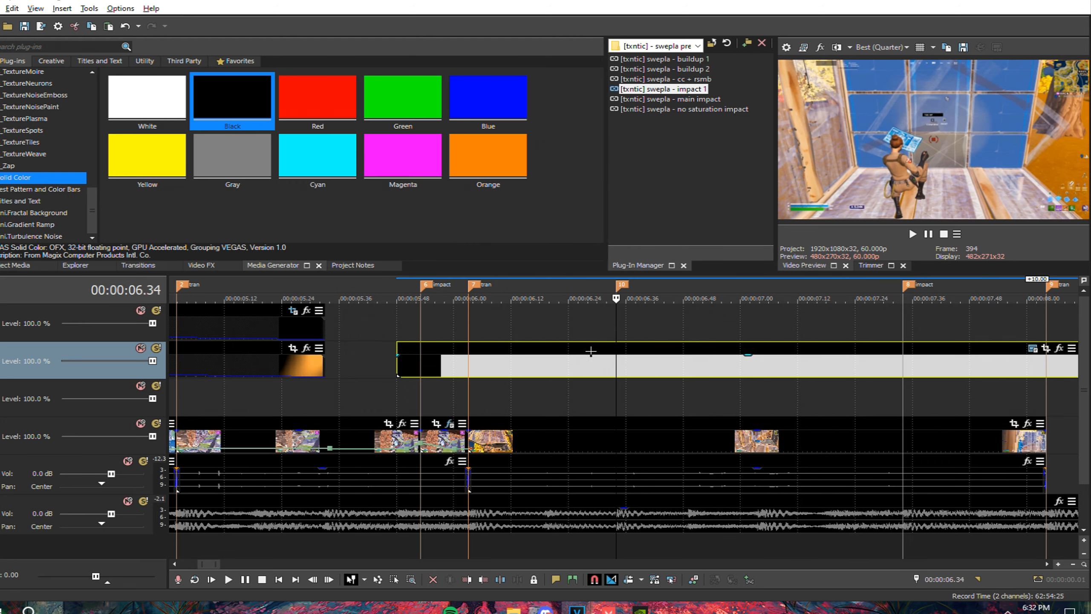
key("space")
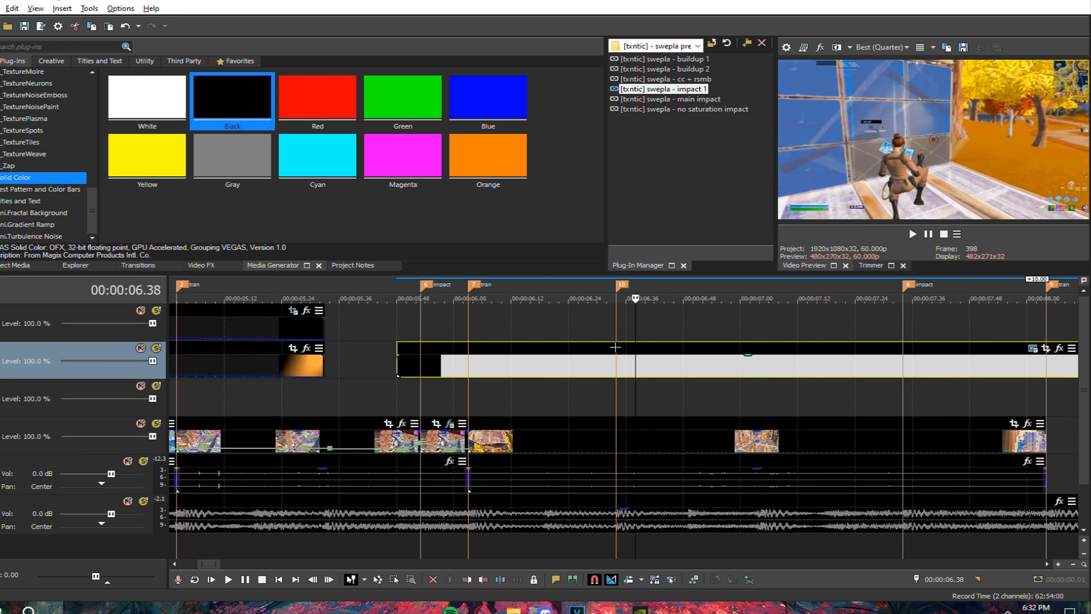
key("s")
left_click(687, 372)
key("Delete")
Delete the trimmed black solid color event around beat marker 10 from the orange light leak track
left_click(615, 326)
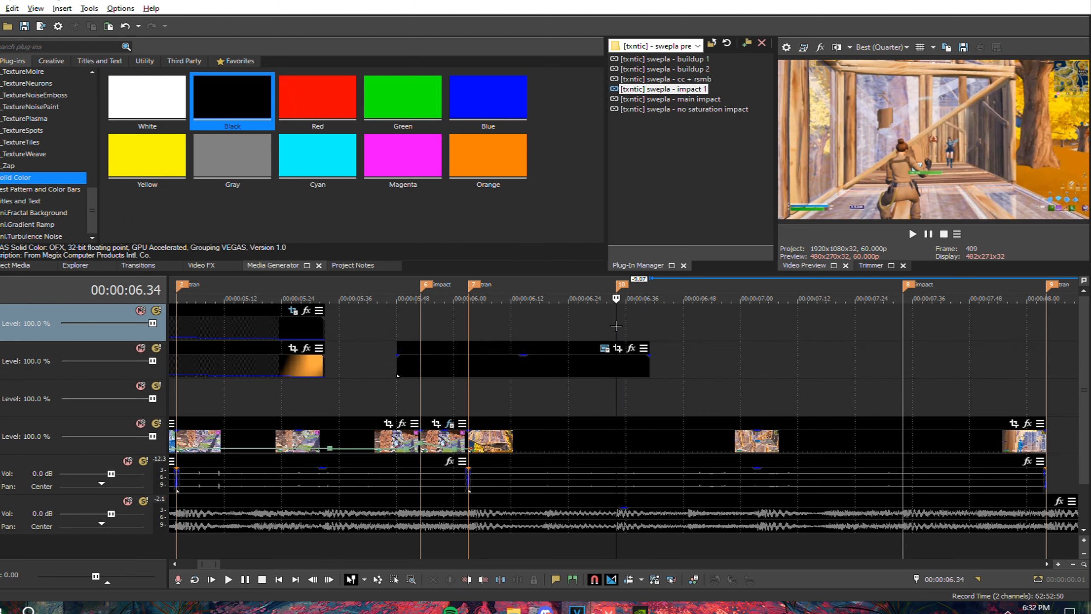
key("Left")
key("Left")
key("Left")
key("Left")
key("Left")
key("Left")
left_click(573, 365)
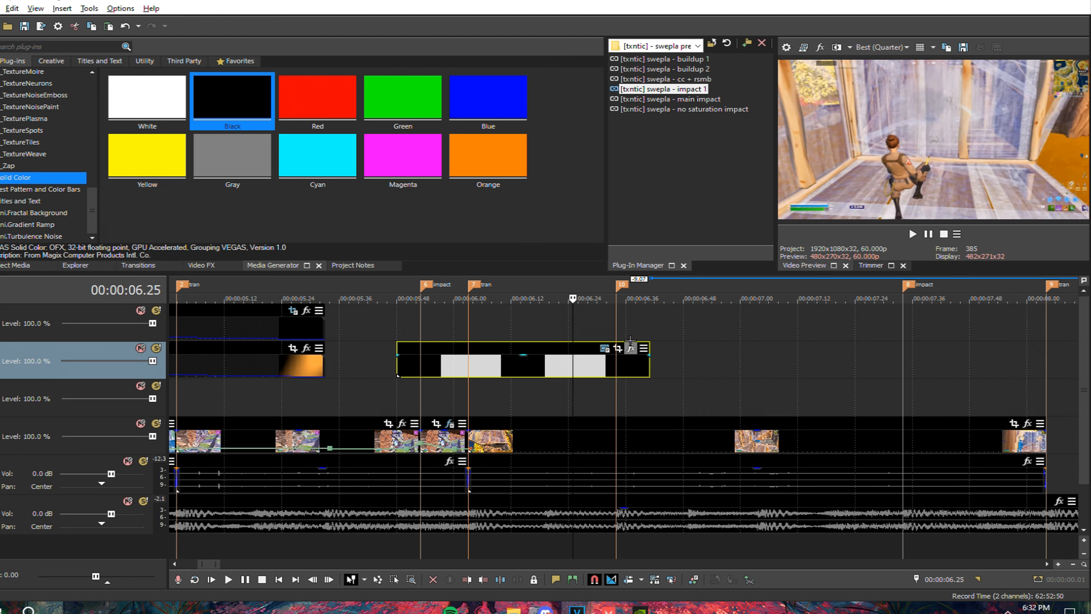
left_click(617, 326)
left_click(566, 372)
scroll(566, 373, "down", 3)
key("Delete")
Copy the last of the three faded beat flashes and place the copy on the flash track, centred on beat marker 10
left_click(419, 403)
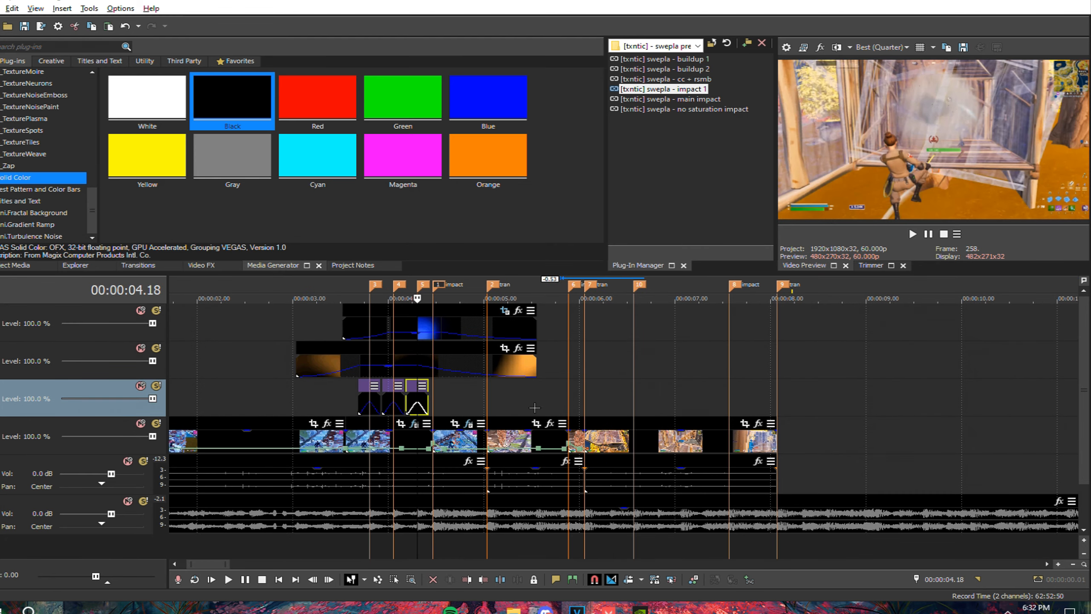
left_click(615, 348)
key("ctrl+v")
left_click(634, 249)
scroll(601, 365, "up", 6)
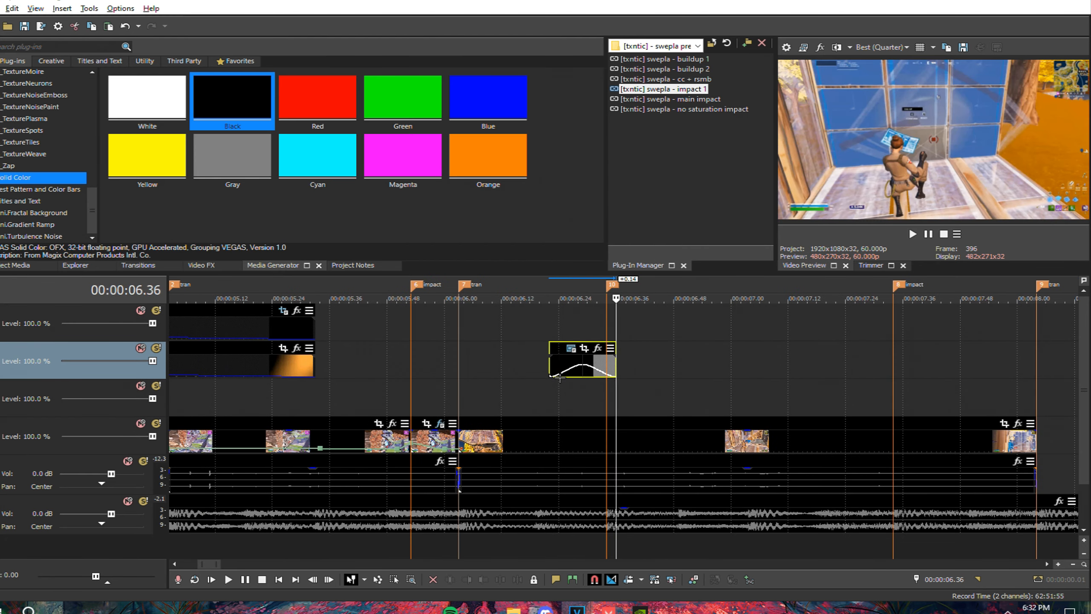
left_click_drag(531, 340, 601, 385)
scroll(602, 387, "down", 4)
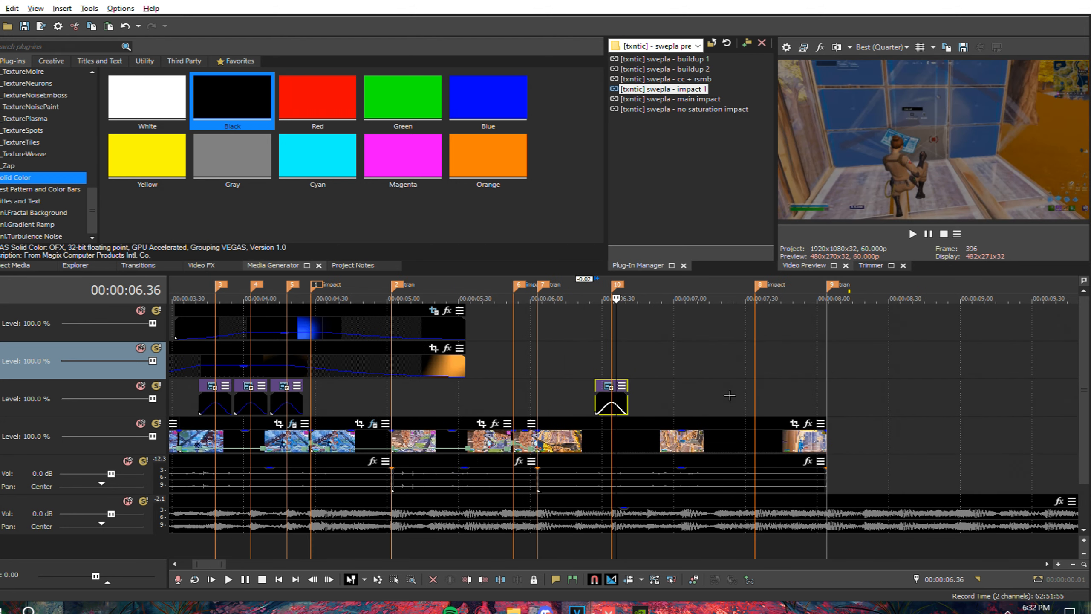
Ungroup the gameplay clip between transition markers 7 and 9 and add a velocity envelope to its video
left_click(730, 394)
left_click(758, 420)
key("u")
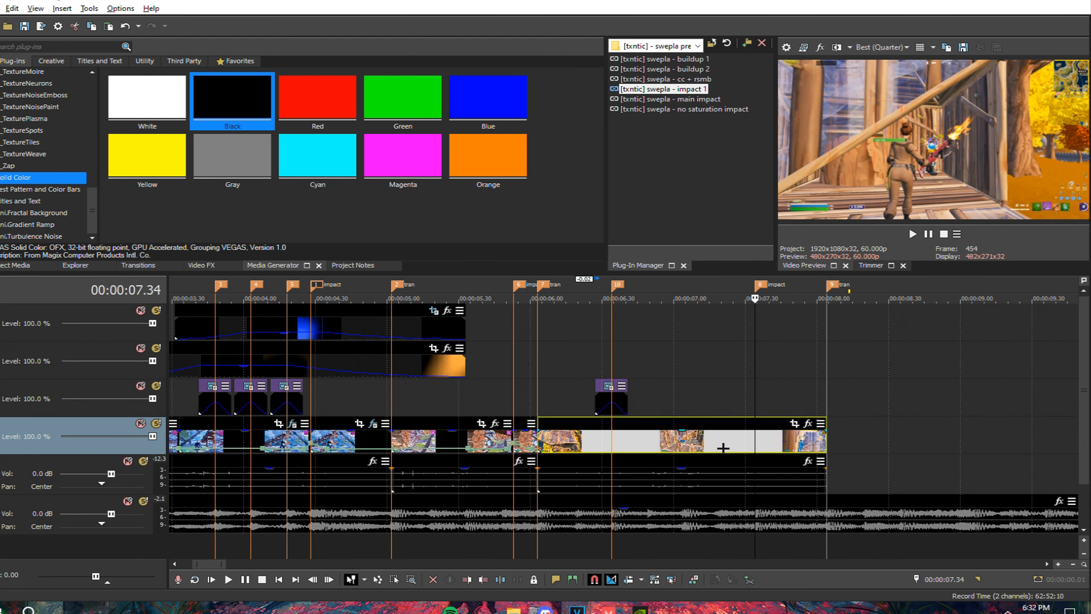
right_click(723, 448)
mouse_move(838, 477)
left_click(915, 477)
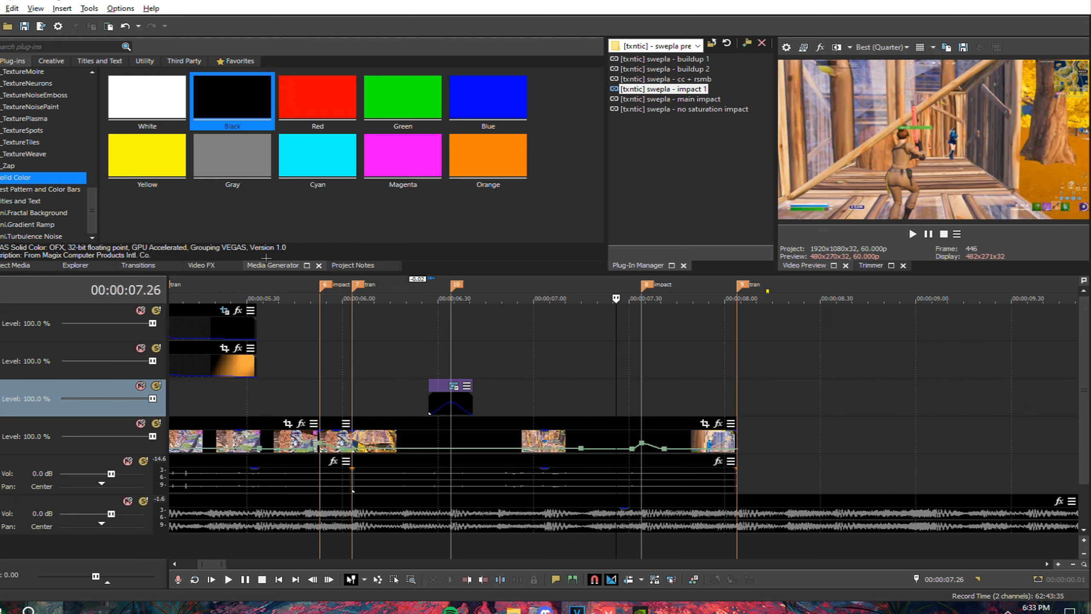
Add a Black solid color event to the flash track before impact marker 8, split it at that marker and delete the remainder
left_click_drag(212, 116, 513, 398)
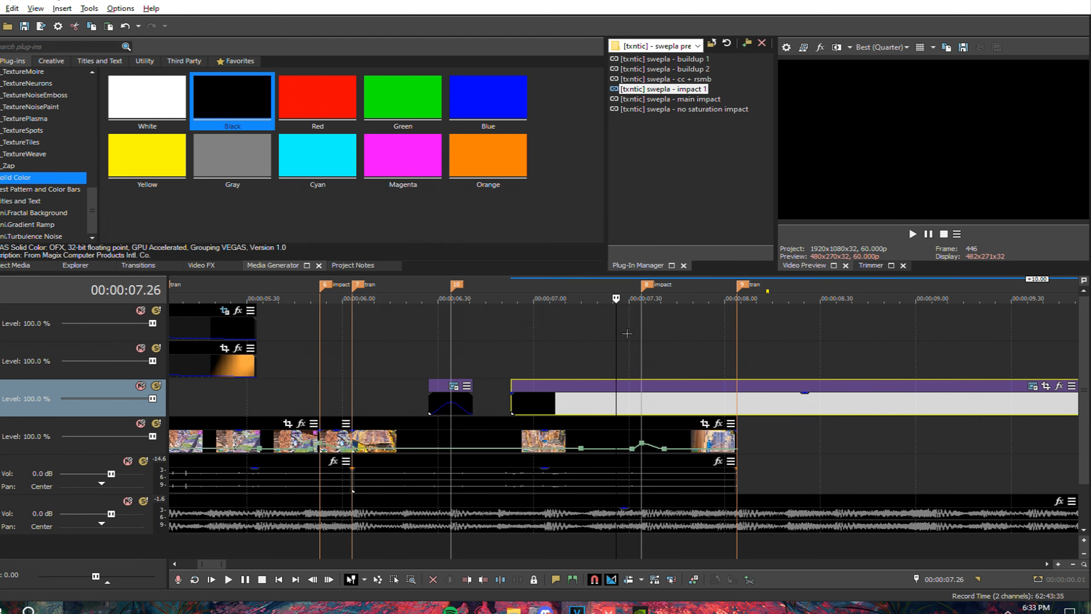
left_click(639, 386)
key("s")
key("Delete")
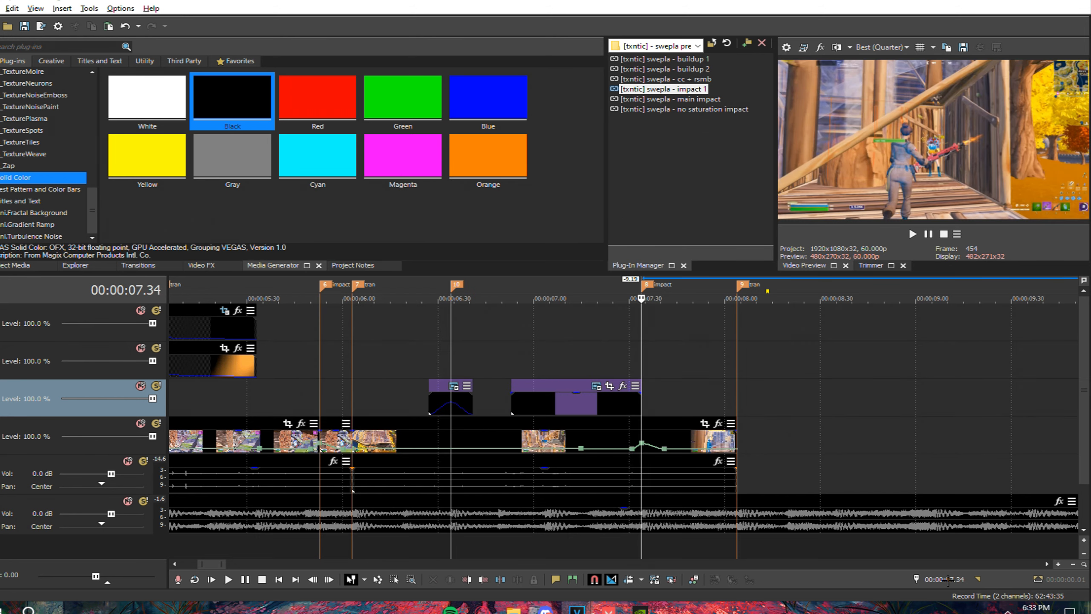
Trim the black event's start to 26 frames before impact marker 8 and extend its fade-in over the whole event
left_click(949, 576)
type("-26")
key("Return")
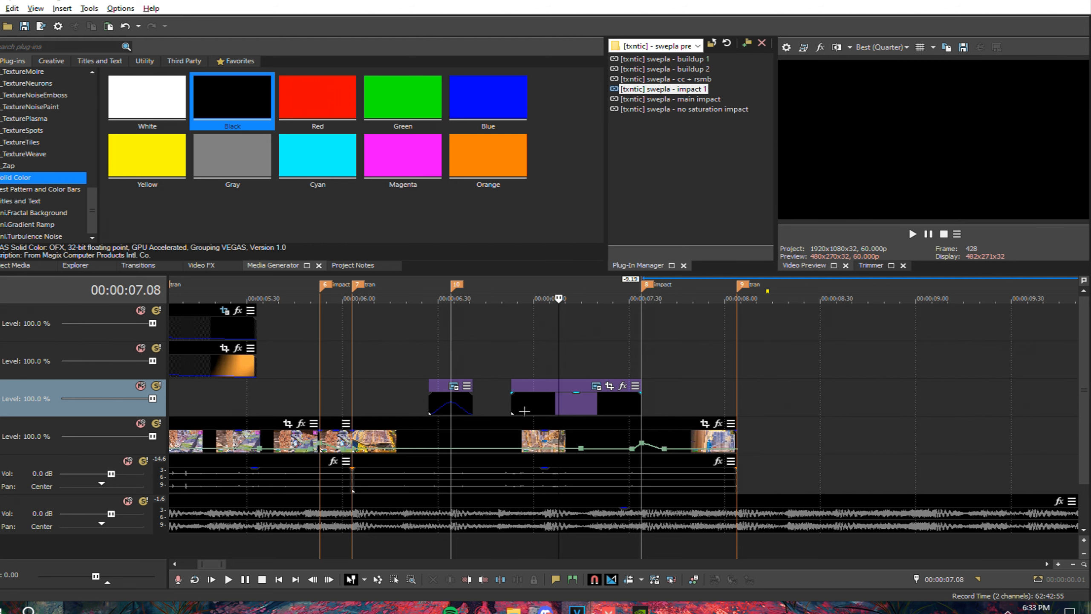
left_click_drag(511, 404, 642, 396)
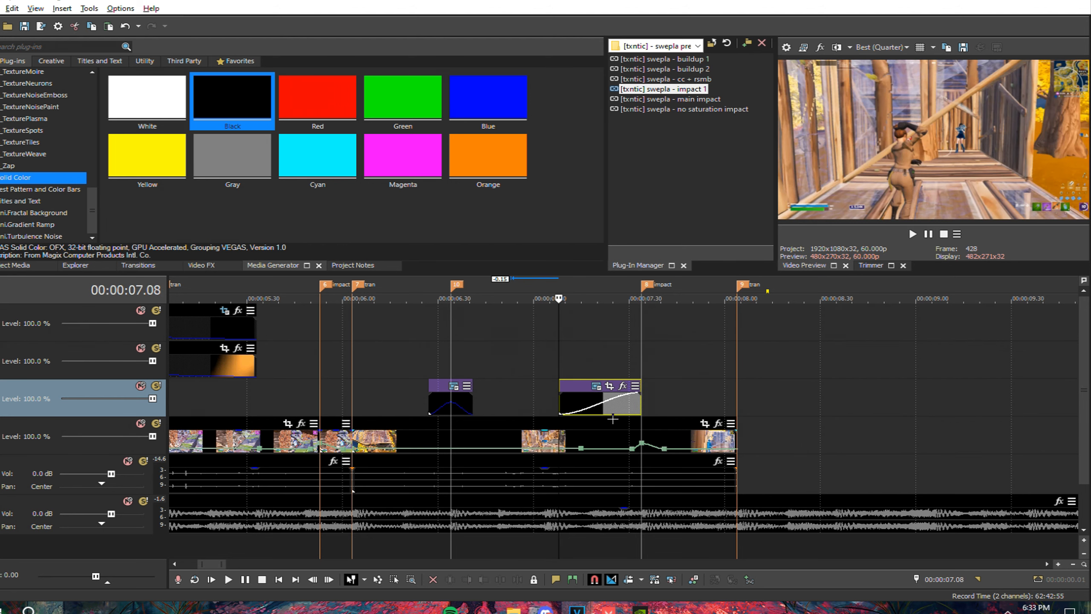
Lower the black event's opacity to about 47% and preview the darkening before impact marker 8
scroll(612, 419, "up", 2)
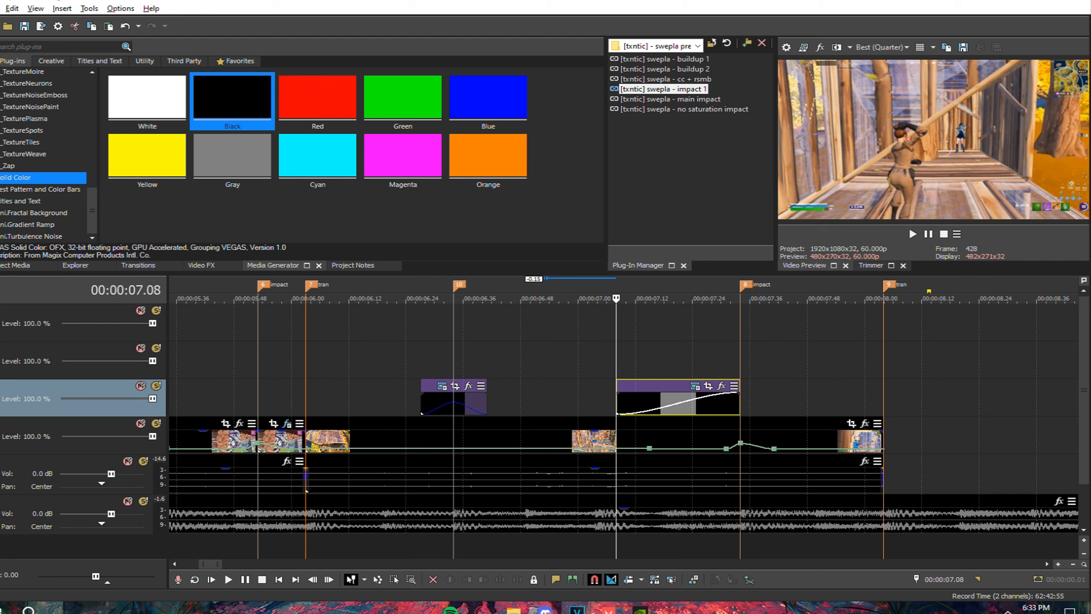
left_click_drag(736, 388, 737, 419)
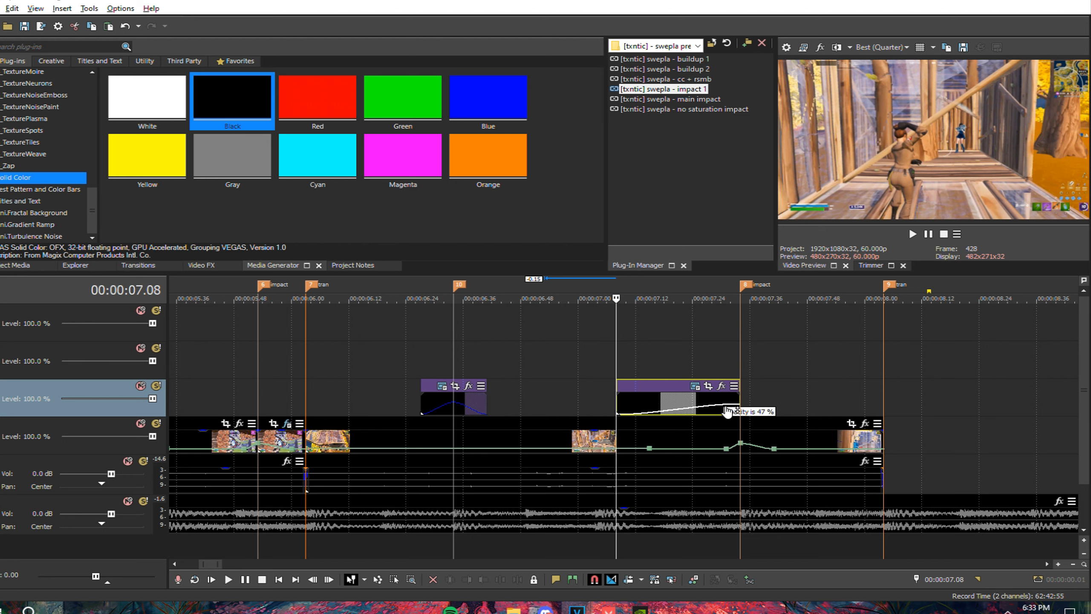
left_click_drag(521, 361, 717, 381)
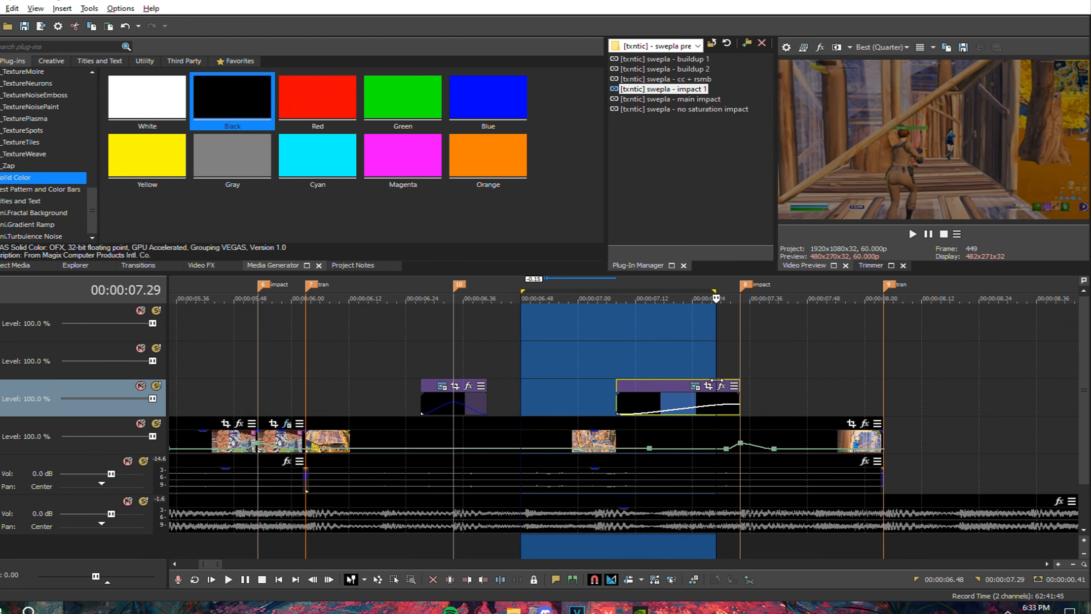
Split the gameplay clip at impact marker 8 and apply the "[txntic] swepla - no saturation impact" preset to the part after it
left_click(742, 424)
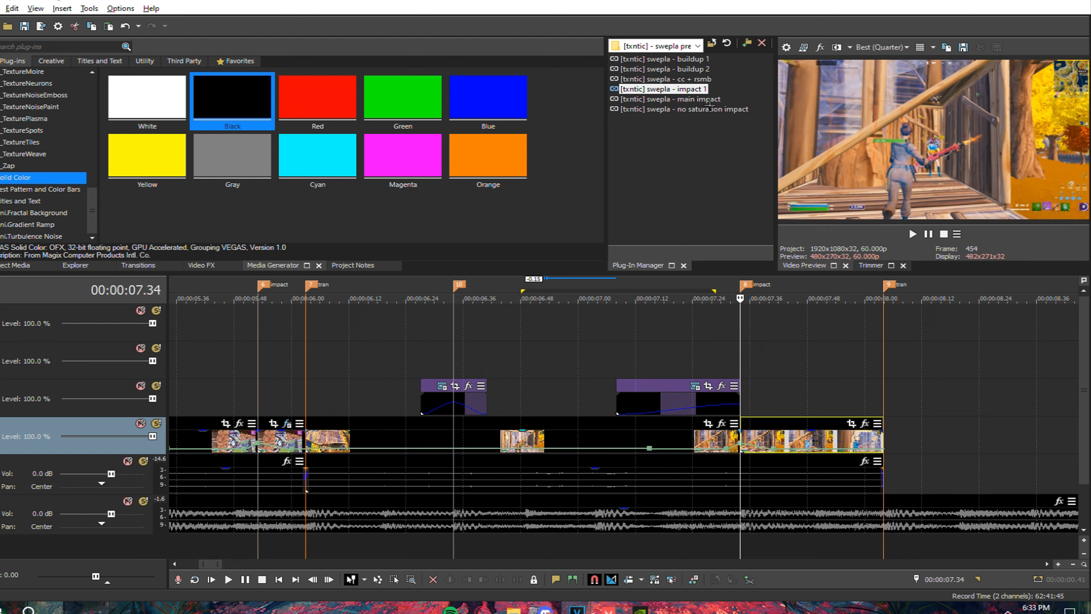
left_click_drag(704, 109, 816, 148)
left_click_drag(750, 441, 749, 440)
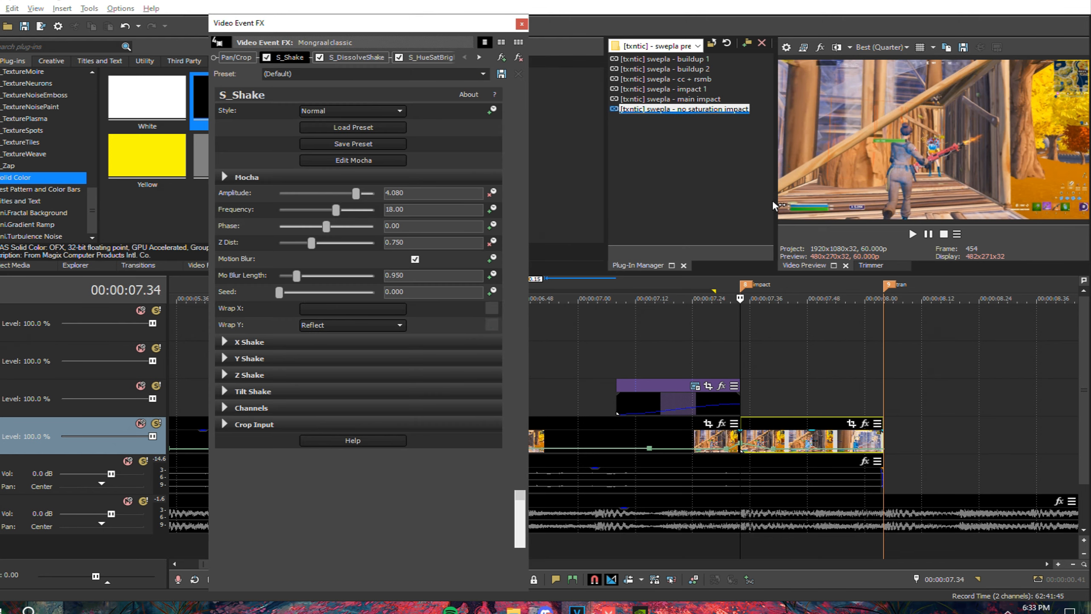
left_click_drag(708, 322, 821, 322)
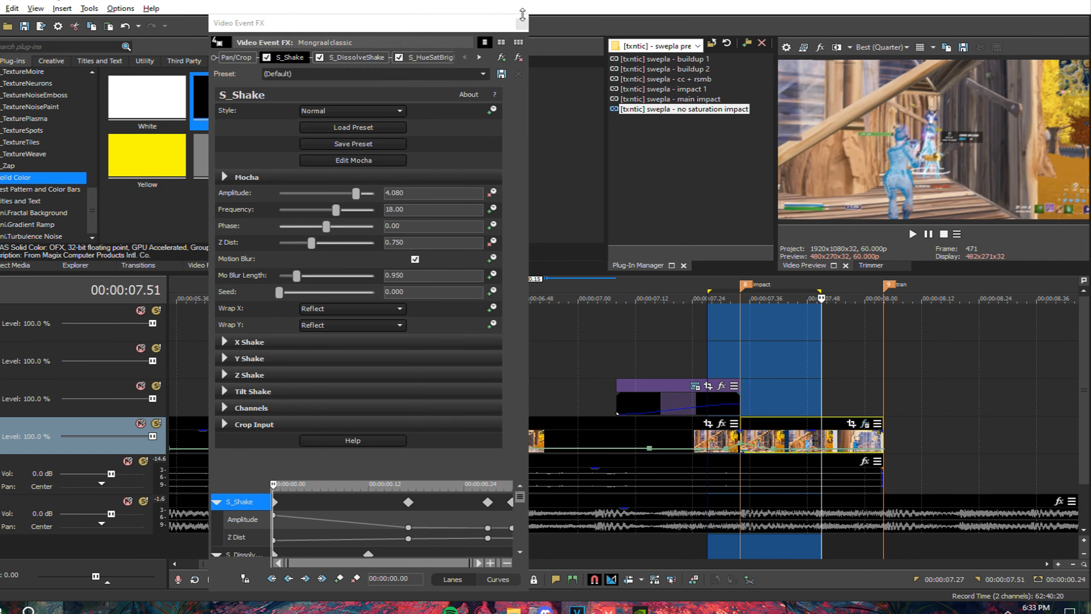
left_click(522, 23)
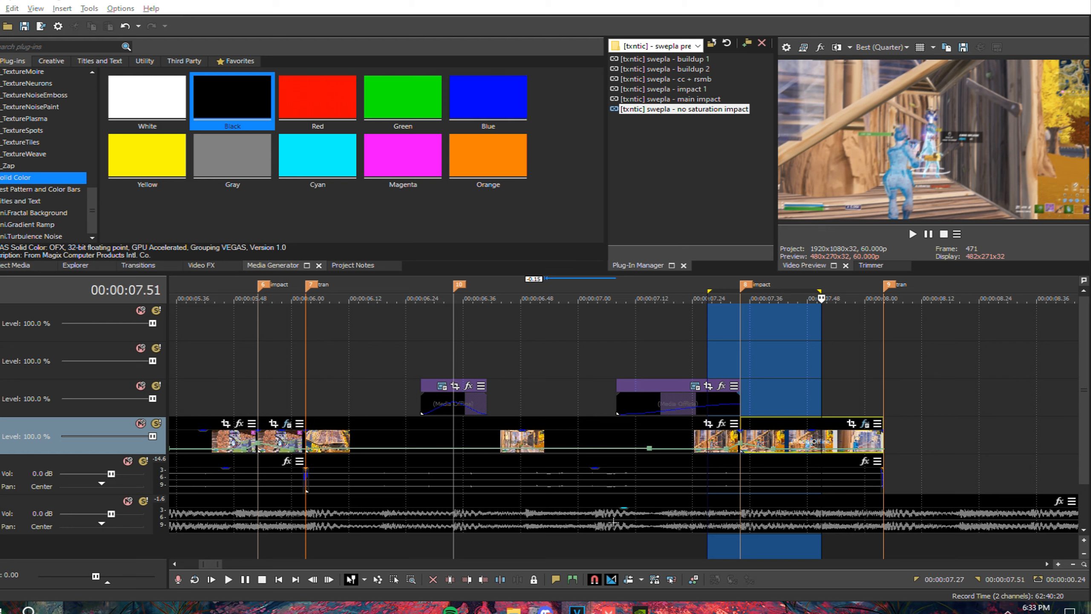
left_click(616, 364)
left_click_drag(617, 380, 602, 425)
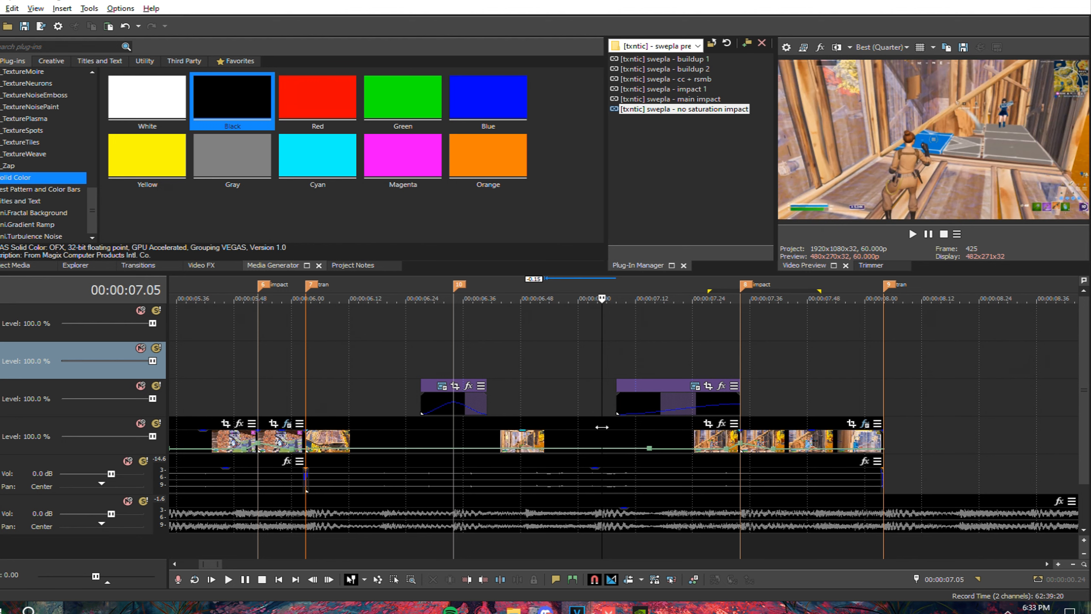
left_click(650, 436)
key("s")
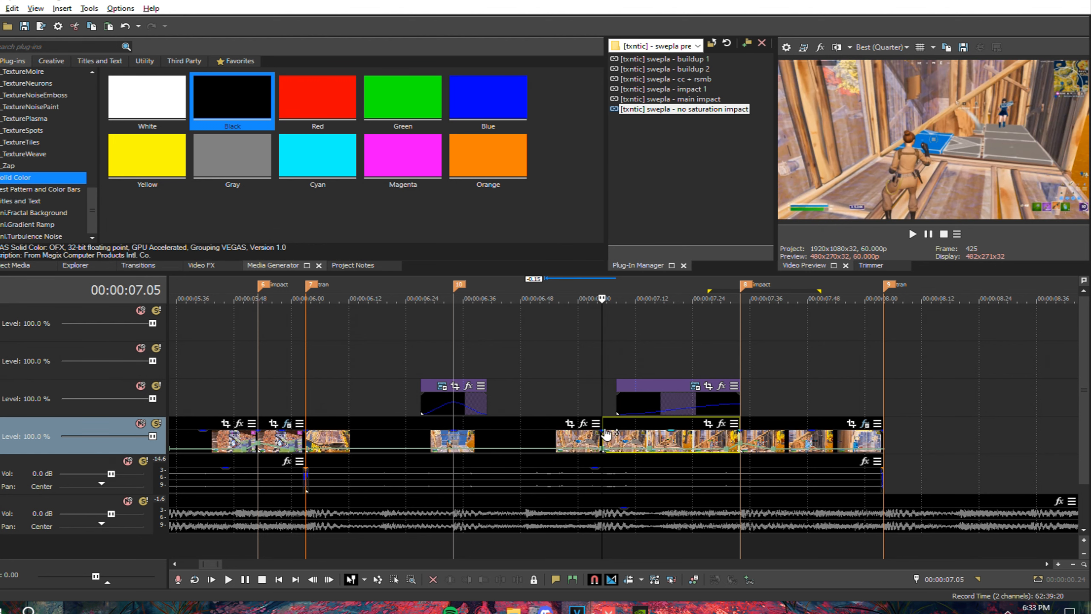
mouse_move(604, 431)
left_mouse_down()
mouse_move(741, 435)
mouse_move(486, 435)
left_mouse_up()
scroll(616, 397, "up", 3)
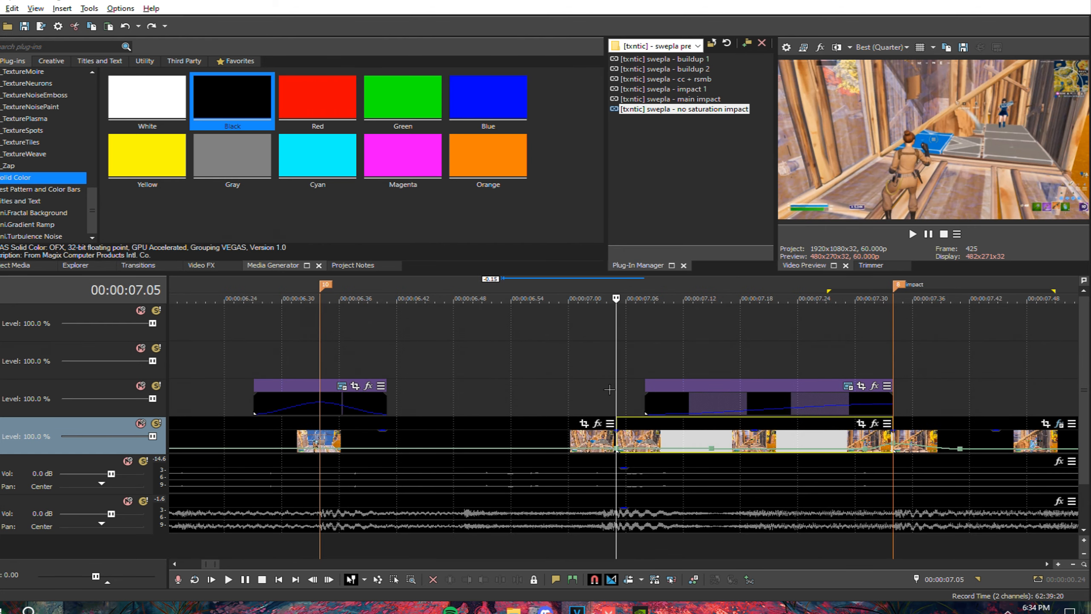
key("ctrl+z")
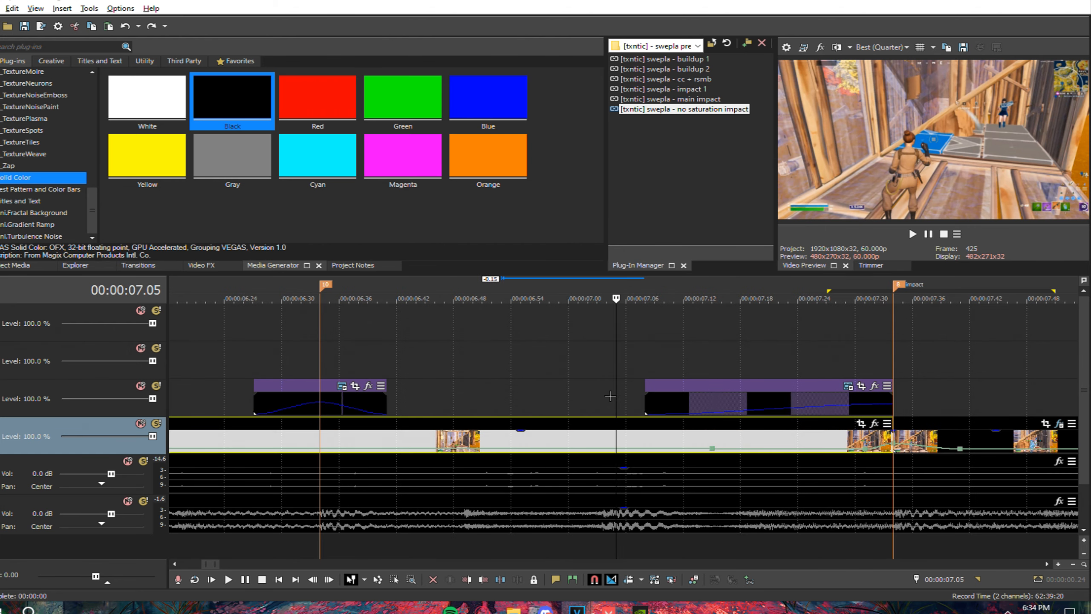
Split the gameplay clip at 00:00:07.04 and apply the "[txntic] swepla - buildup 2" preset to the section leading to impact marker 8
key("Left")
key("s")
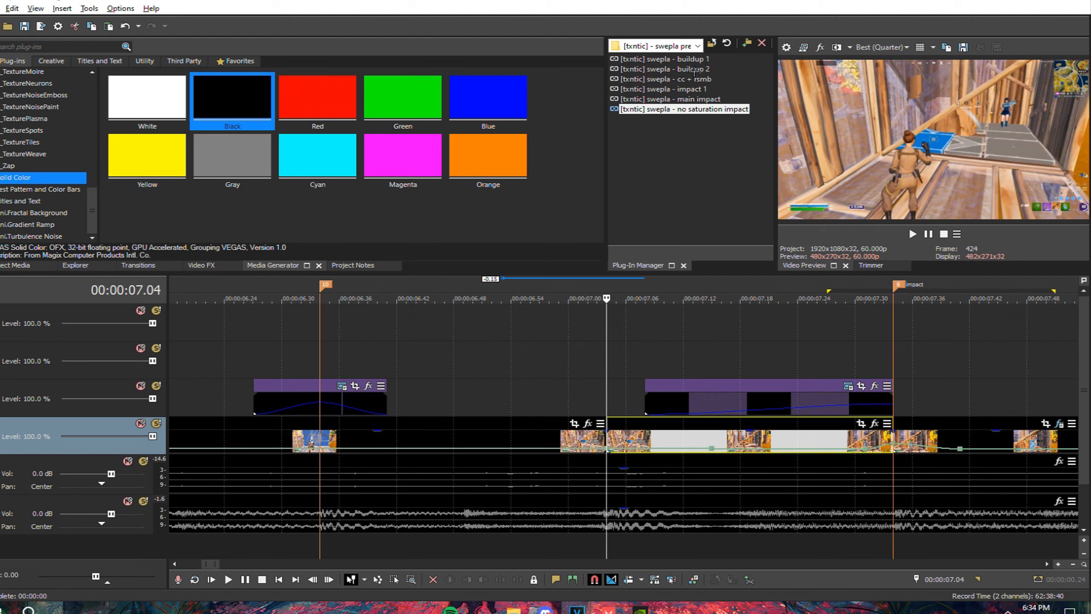
left_click_drag(695, 73, 746, 359)
left_click_drag(647, 451, 659, 451)
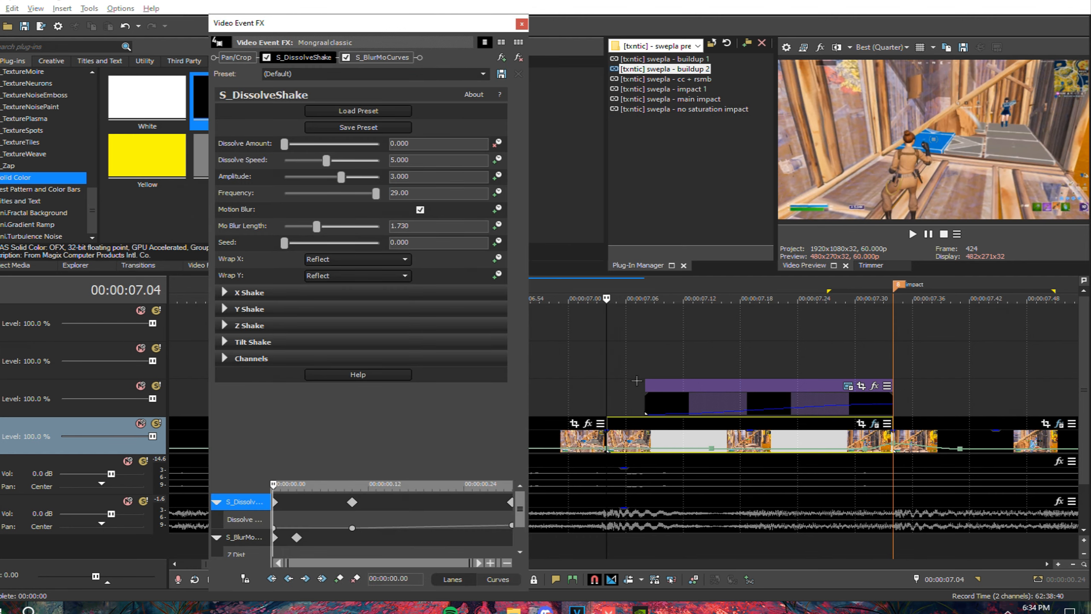
left_click_drag(616, 368, 886, 371)
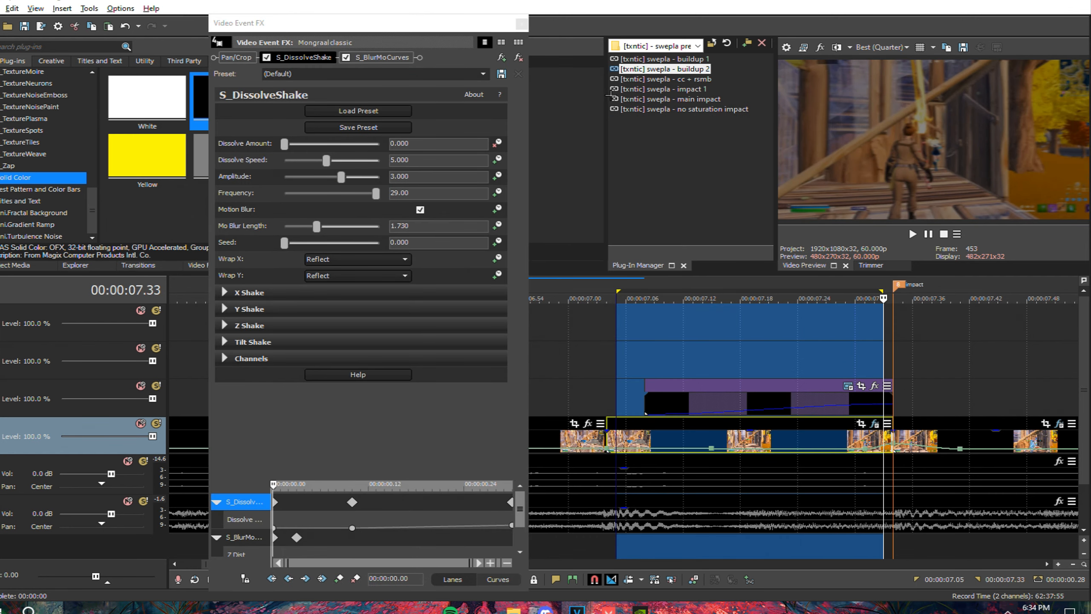
left_click(522, 25)
Review the edited section through the beat flash, buildup and impact around markers 10 and 8
scroll(740, 356, "down", 3)
left_click(514, 363)
scroll(511, 364, "down", 3)
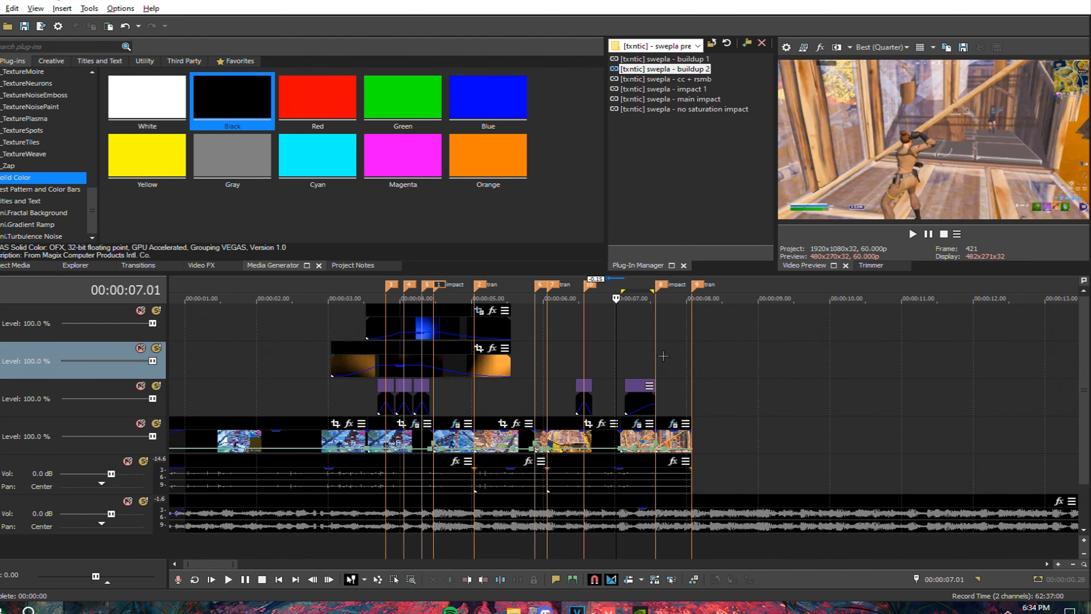
scroll(663, 356, "up", 3)
left_click(759, 371)
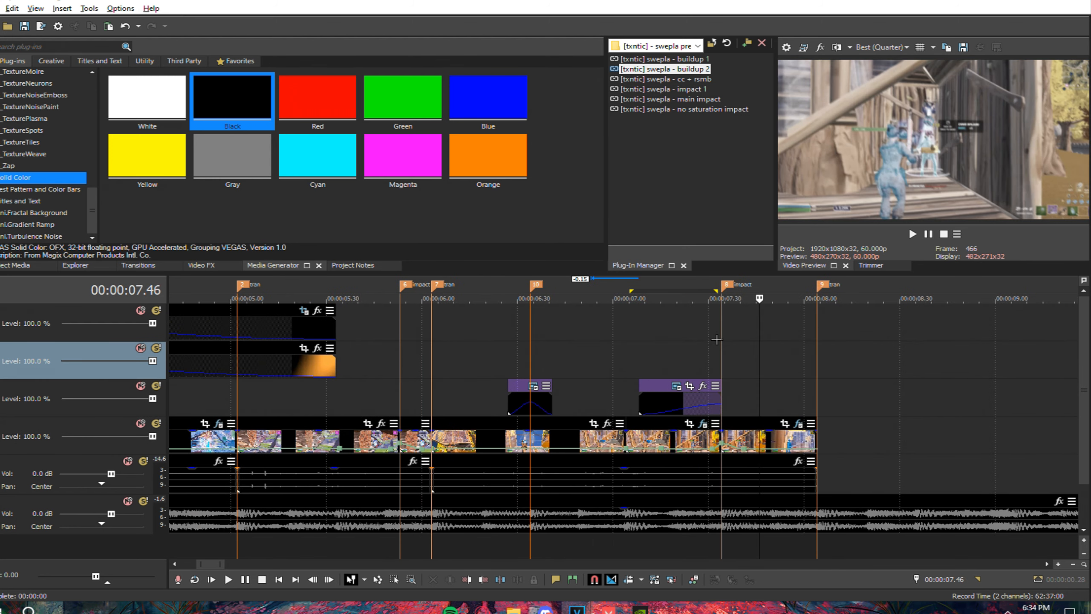
mouse_move(416, 394)
left_mouse_down()
mouse_move(444, 410)
mouse_move(435, 395)
mouse_move(499, 384)
mouse_move(886, 353)
left_mouse_up()
left_click(457, 400)
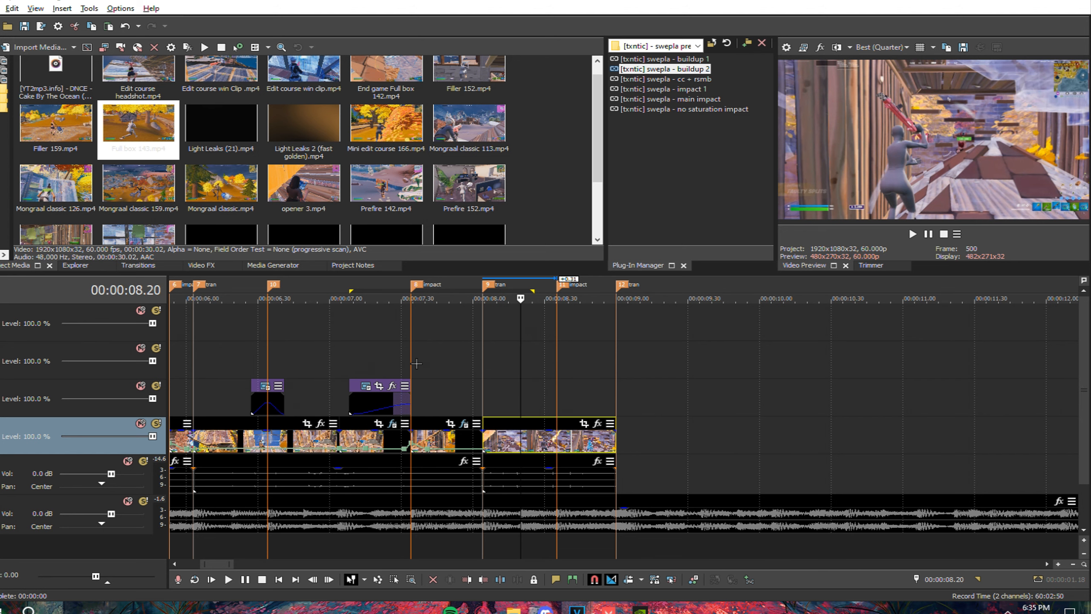
Copy the two gameplay clips around impact marker 6 onto the flash track and align the cut between them with impact marker 11
scroll(364, 445, "down", 4)
left_click(398, 402)
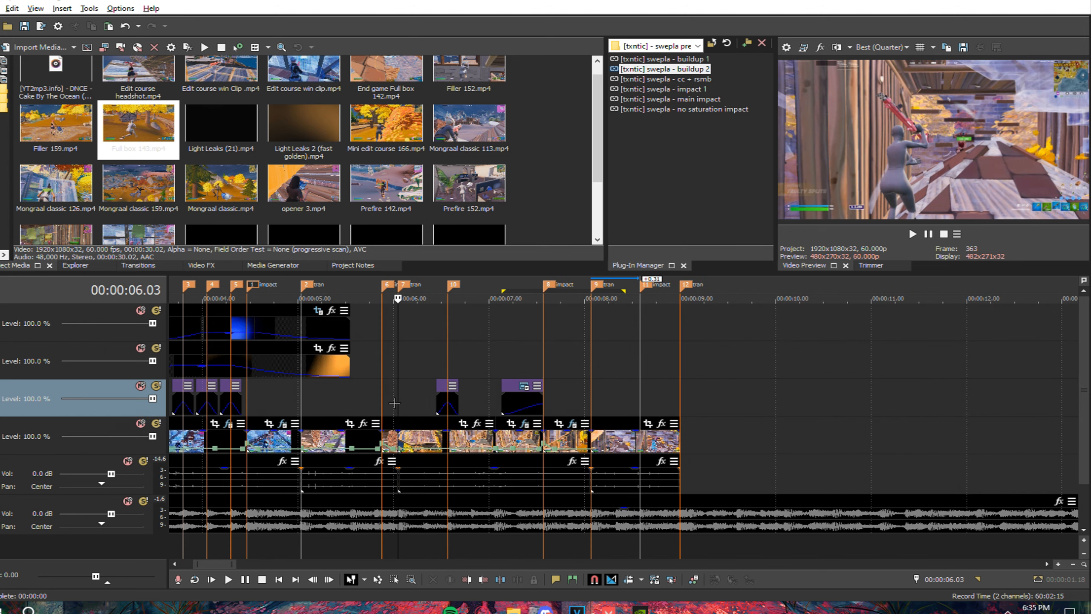
scroll(555, 438, "up", 6)
left_click(567, 435)
scroll(566, 435, "down", 4)
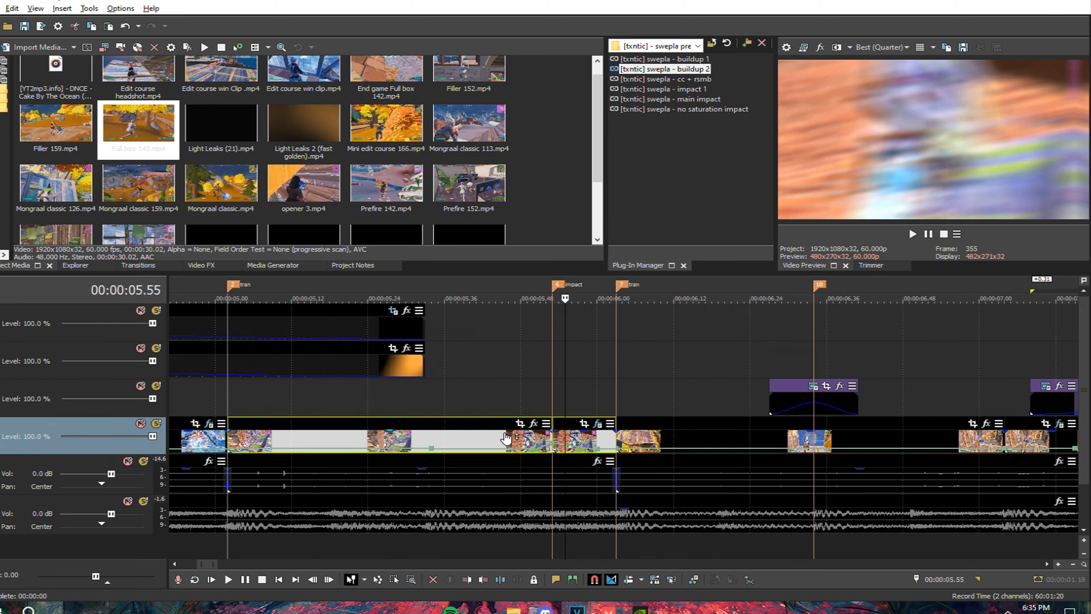
left_click(819, 399)
key("ctrl+v")
scroll(804, 396, "up", 2)
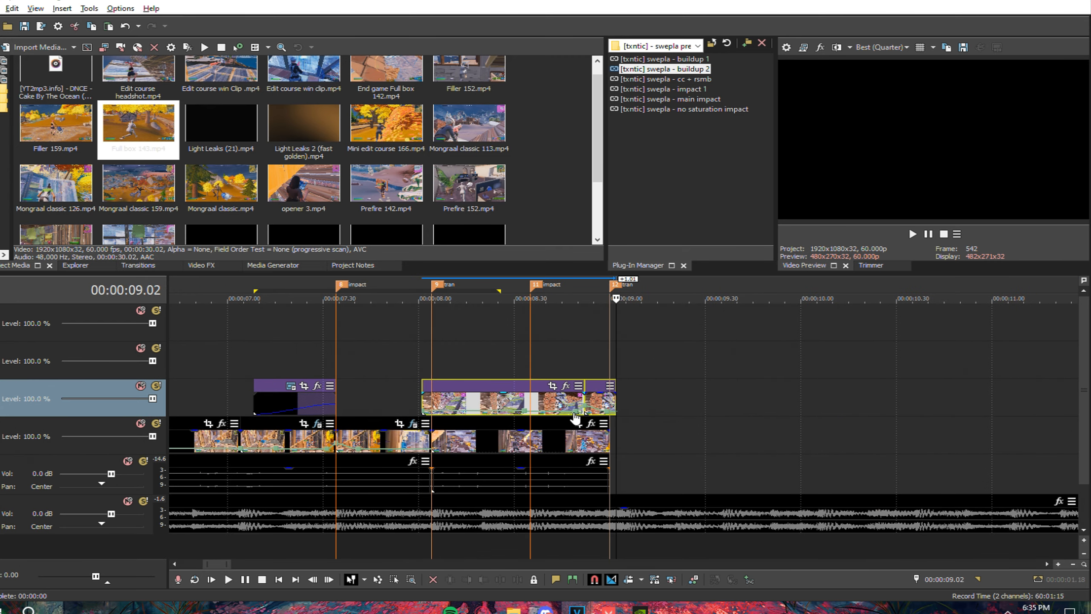
left_click_drag(555, 402, 502, 400)
Split the new gameplay clip at impact marker 11 and paste the copied impact clip's event attributes onto the part after the marker
left_click(532, 423)
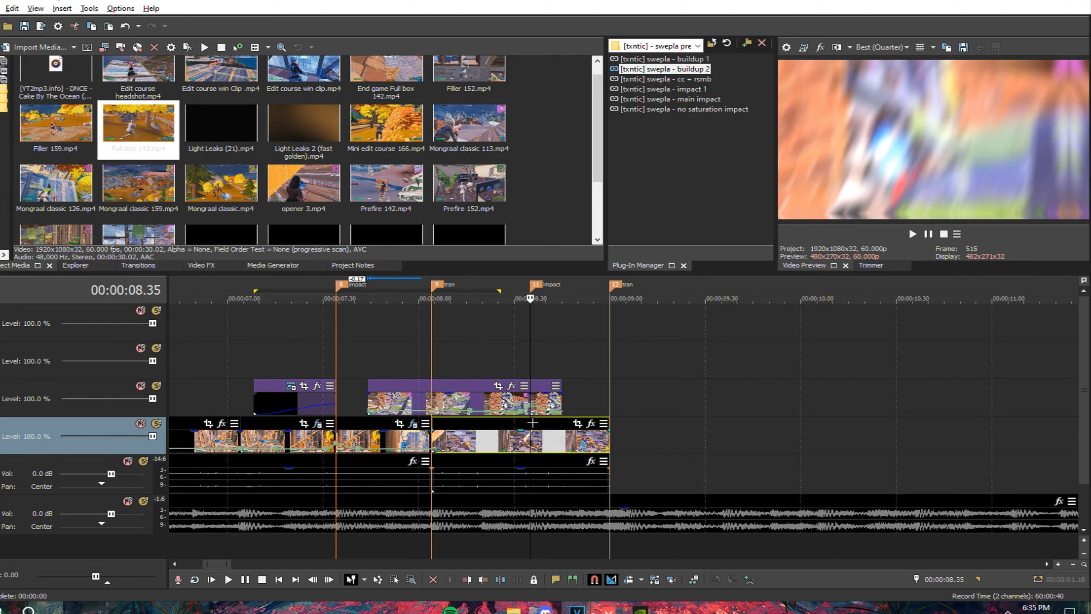
scroll(532, 423, "up", 3)
right_click(668, 398)
left_click(690, 243)
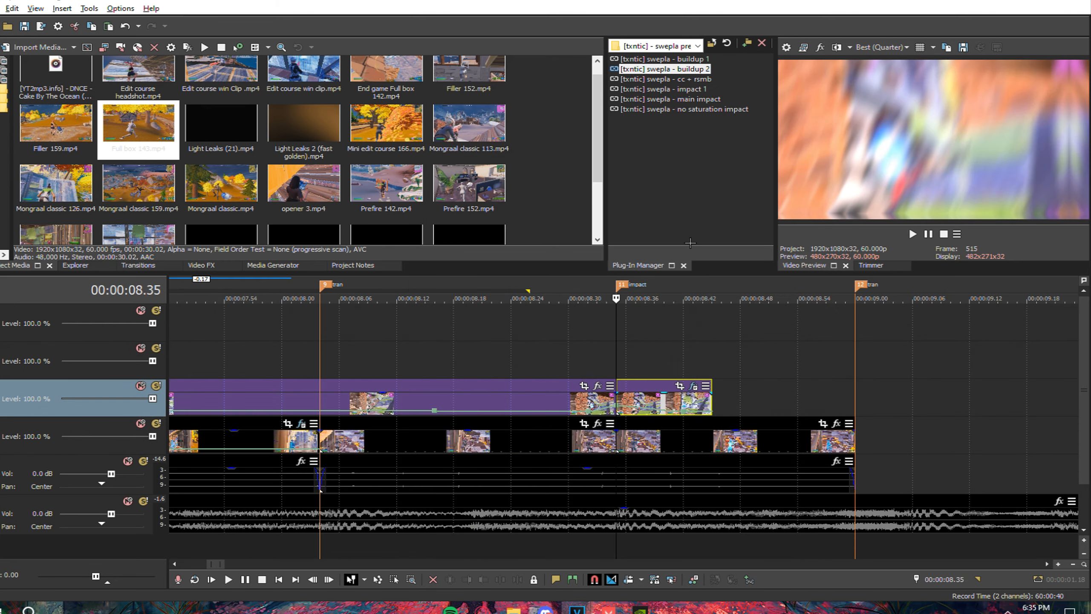
right_click(737, 439)
left_click(797, 255)
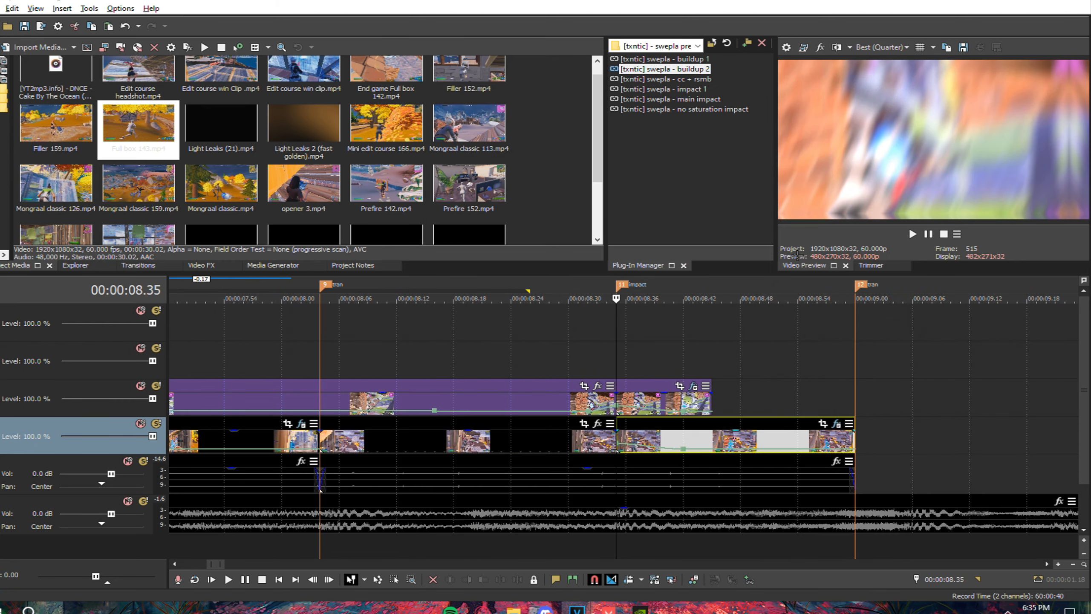
Delete the copied impact clip after marker 11 from the flash track
left_click(657, 386)
left_click(454, 394)
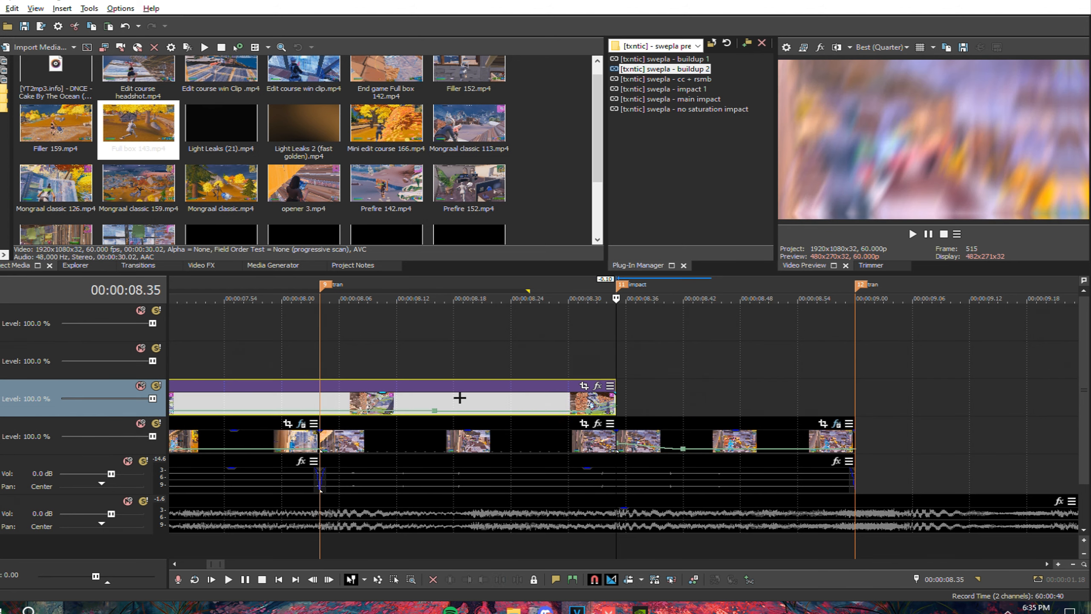
right_click(454, 394)
left_click(556, 309)
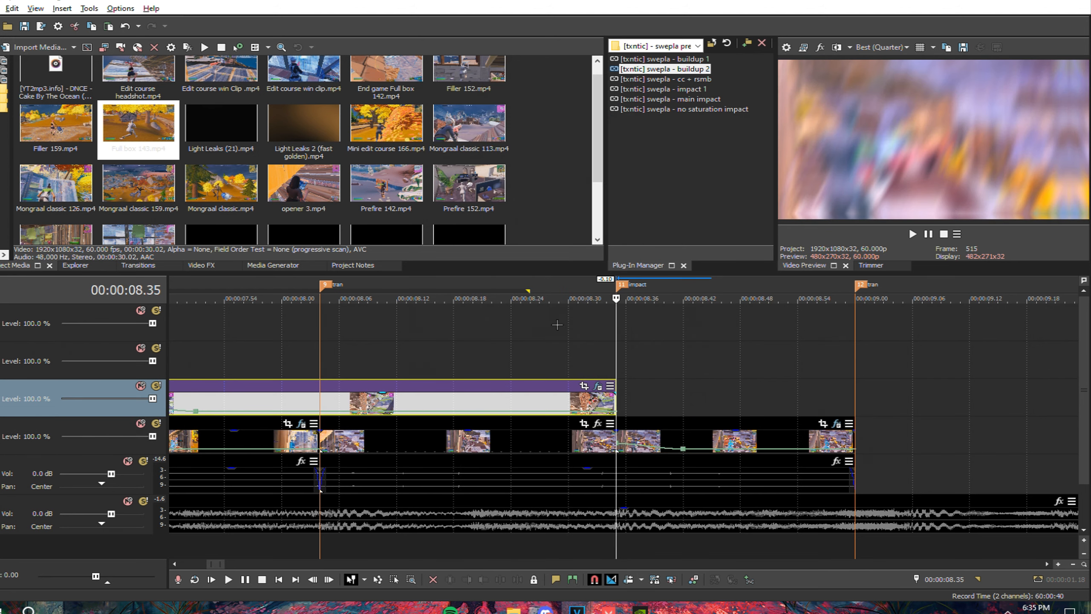
Try to selectively paste the copied pre-impact clip's event attributes onto the gameplay clip before marker 11
right_click(547, 389)
left_click(571, 239)
left_click(539, 438)
right_click(538, 439)
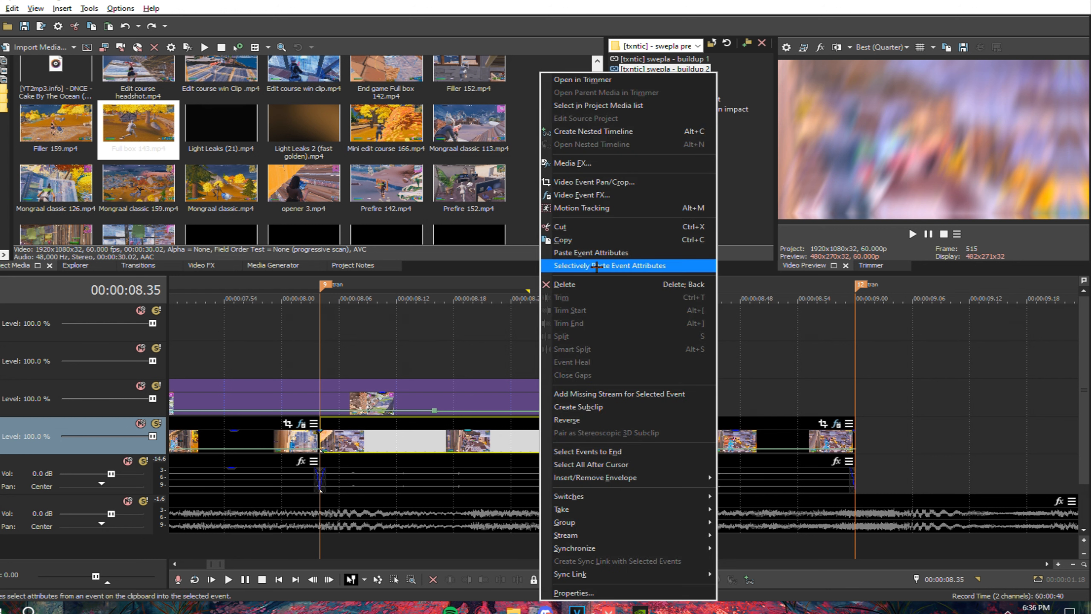
left_click(597, 266)
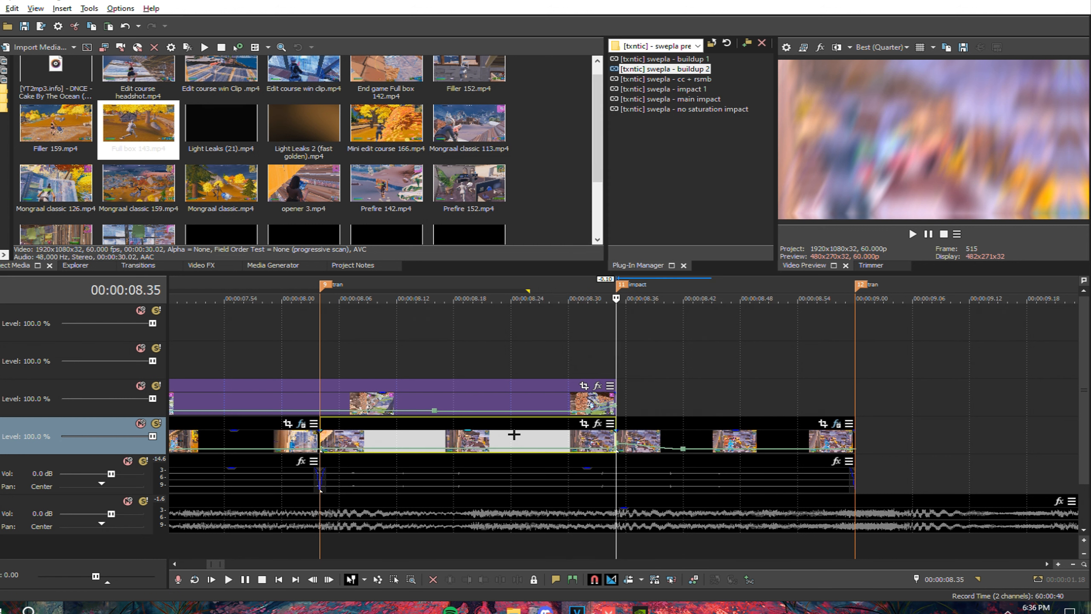
Insert a velocity envelope on the gameplay clip before marker 11 and place a point at 00:00:08.16 set to normal velocity
right_click(559, 443)
mouse_move(689, 477)
left_click(756, 479)
scroll(614, 451, "up", 3)
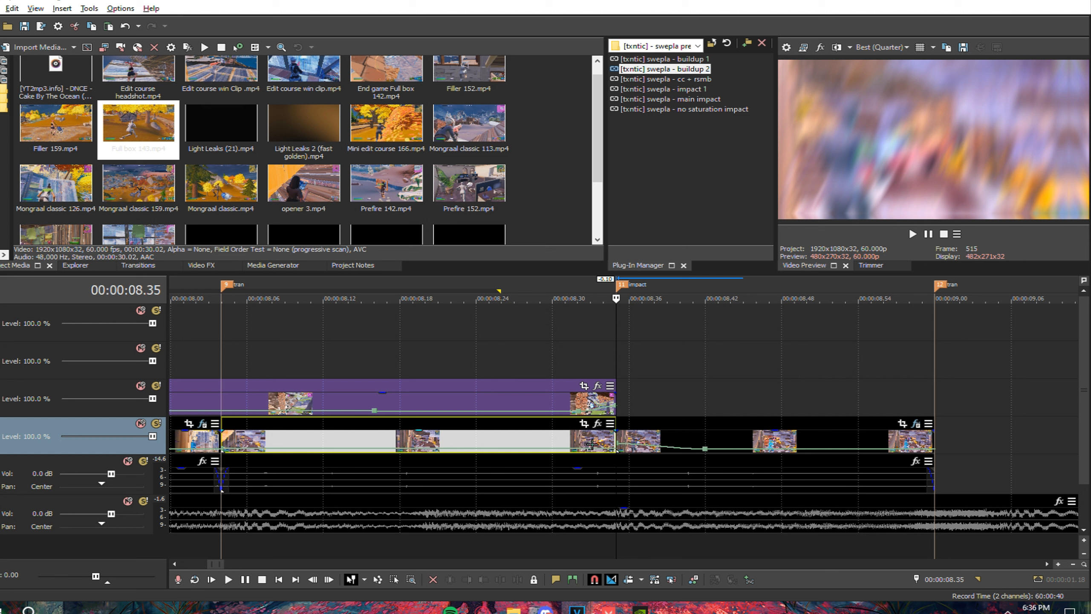
left_click(559, 448)
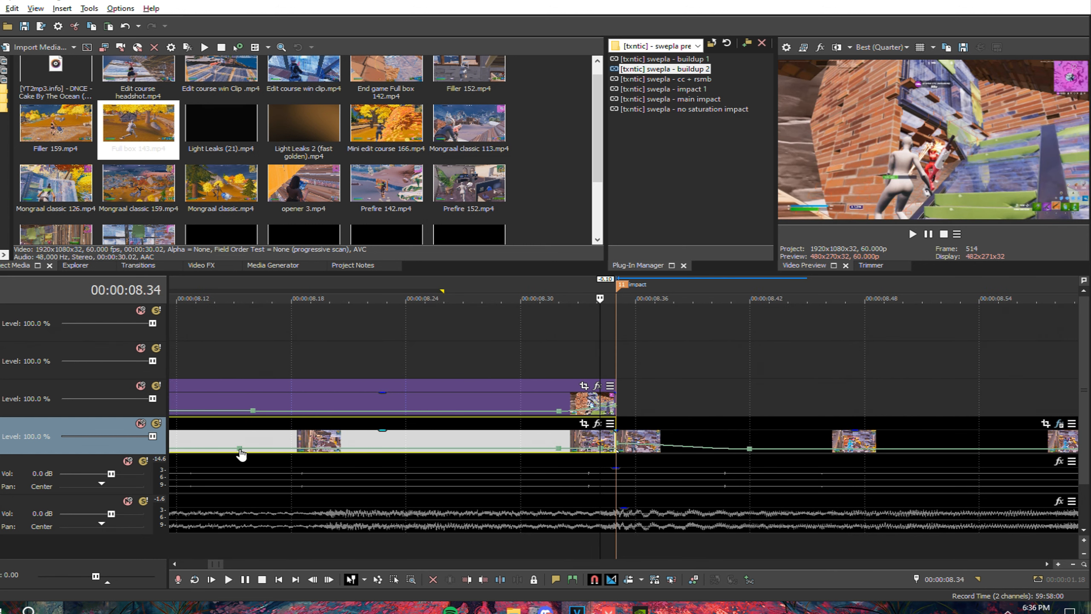
double_click(240, 448)
left_click(253, 436)
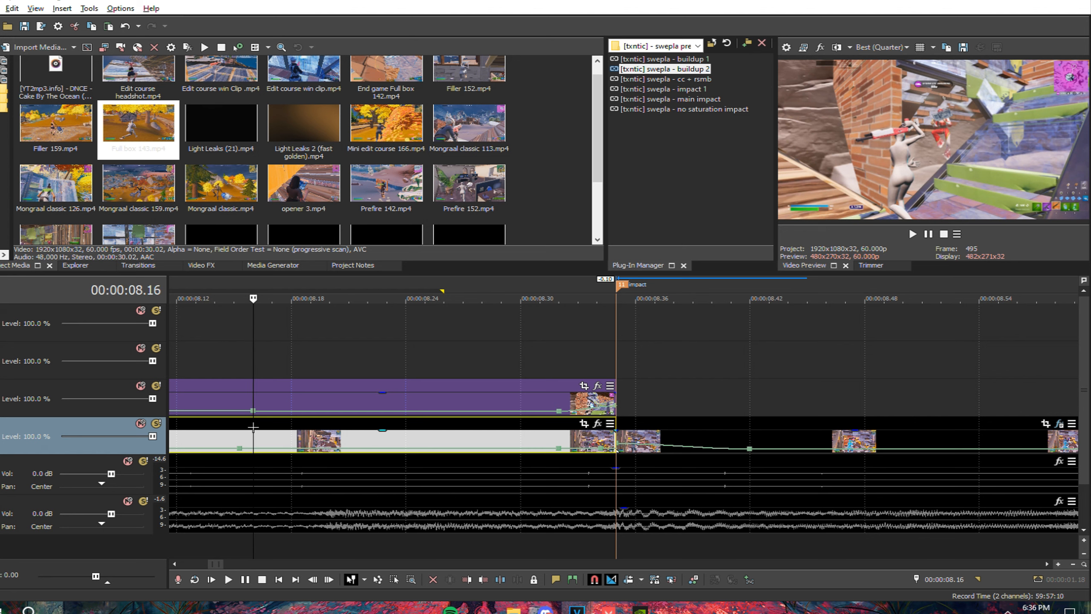
left_click_drag(240, 449, 253, 449)
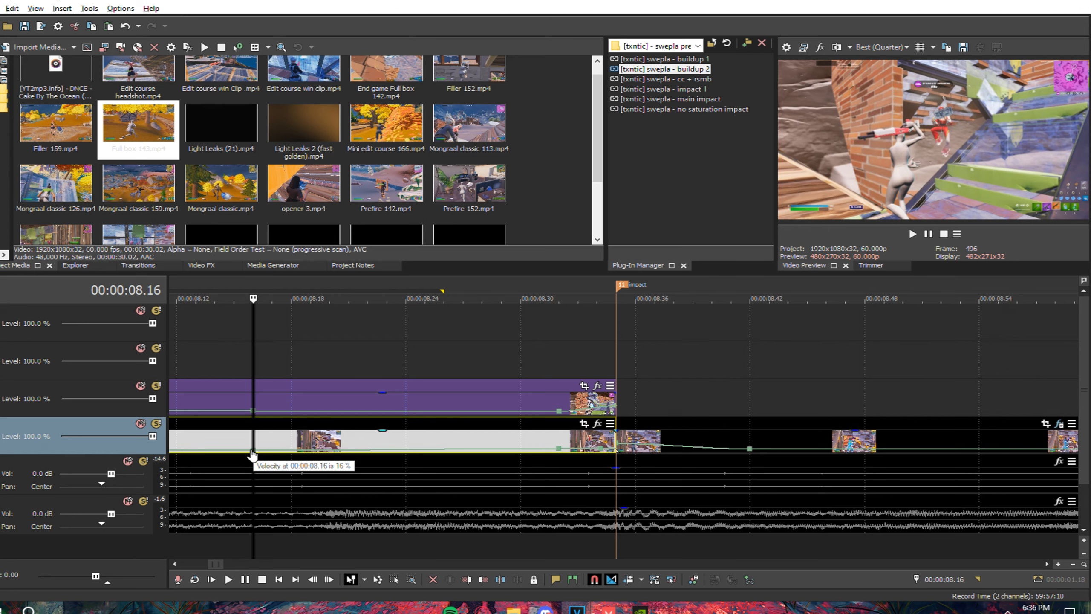
right_click(253, 449)
left_click(309, 210)
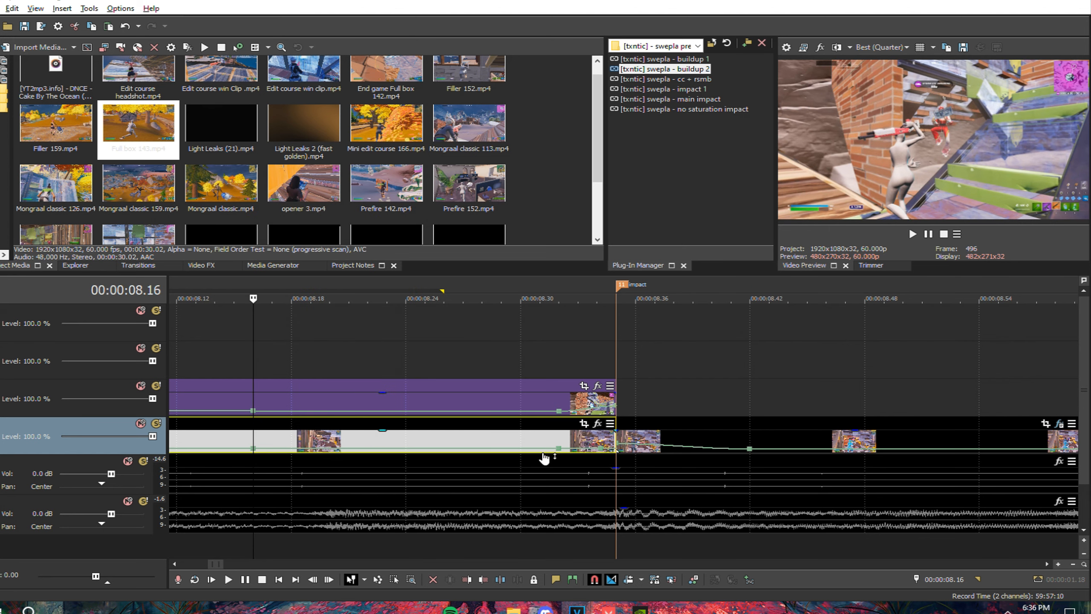
Ramp the clip's velocity from the point at 00:00:08.32 up to 350% at marker 11 and delete the reference copy from the flash track
left_click(558, 422)
right_click(558, 448)
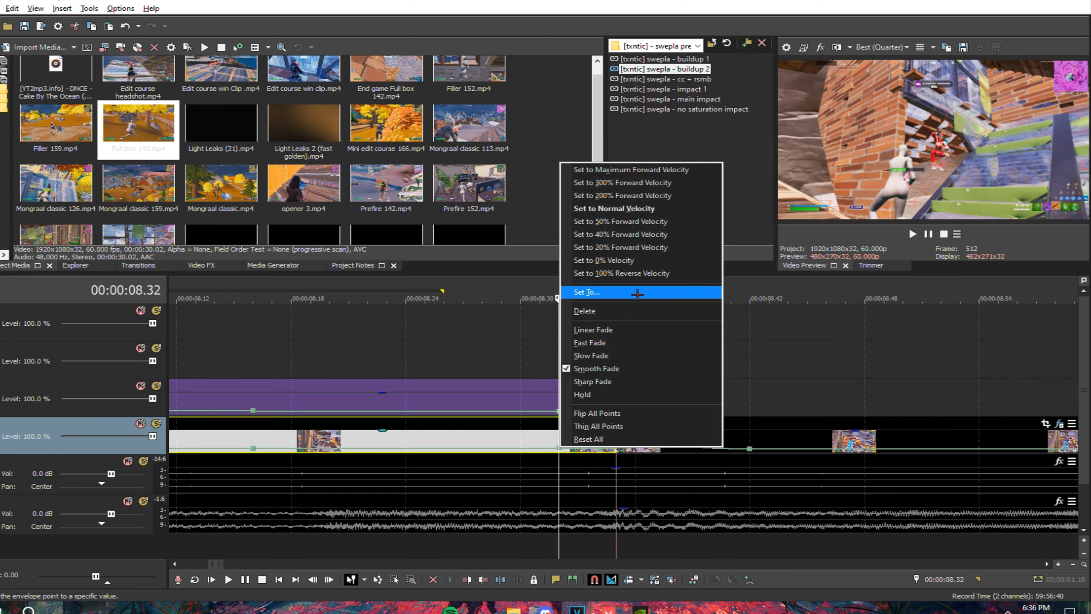
left_click(637, 294)
left_click(627, 357)
left_click(617, 330)
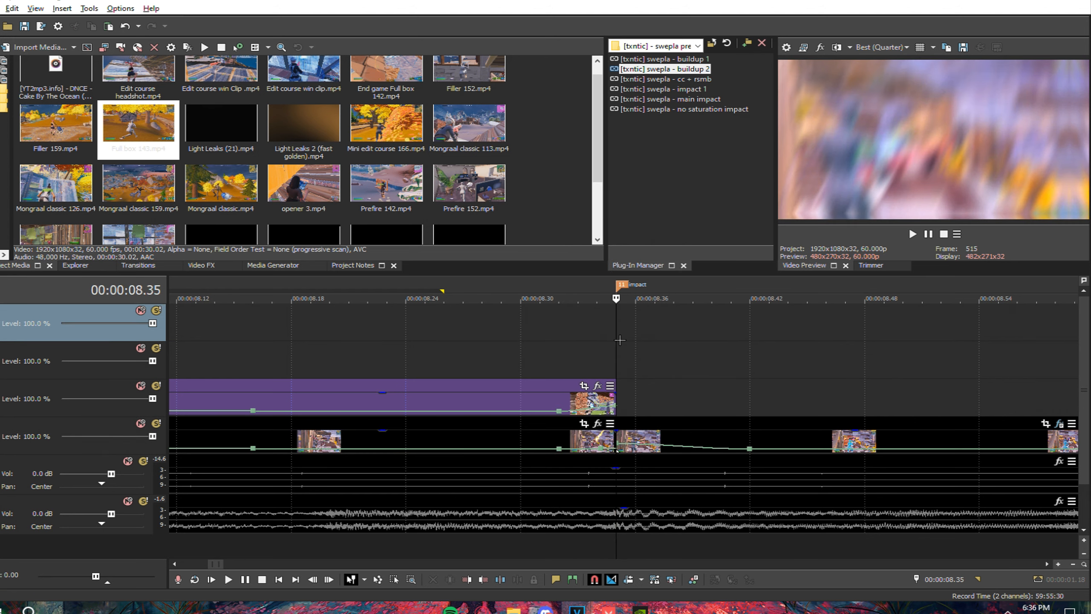
scroll(616, 344, "up", 2)
left_click_drag(553, 449, 621, 450)
right_click(615, 449)
left_click(687, 293)
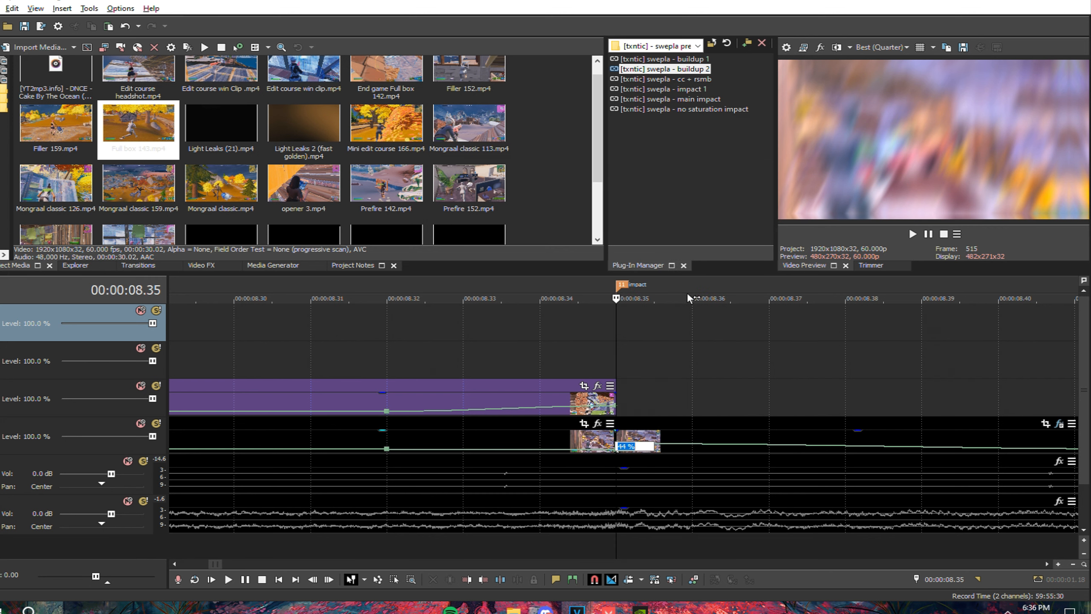
type("350")
key("Return")
left_click(505, 401)
key("Delete")
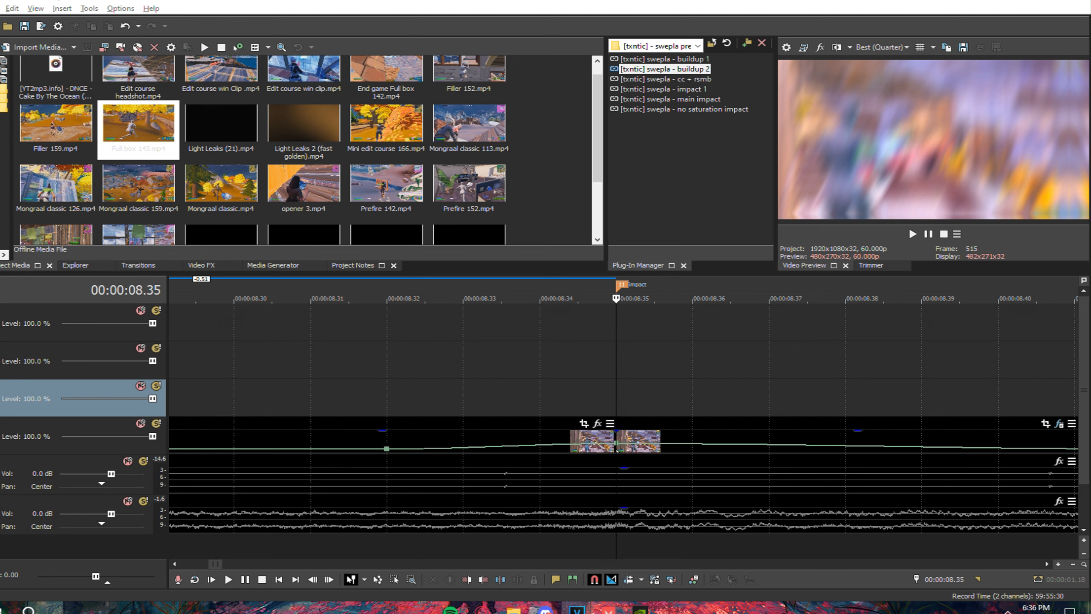
Review the velocity ramp and impact around markers 9 to 12 and look over the whole montage timeline
left_click(629, 368)
scroll(629, 368, "down", 5)
left_click_drag(486, 370, 660, 374)
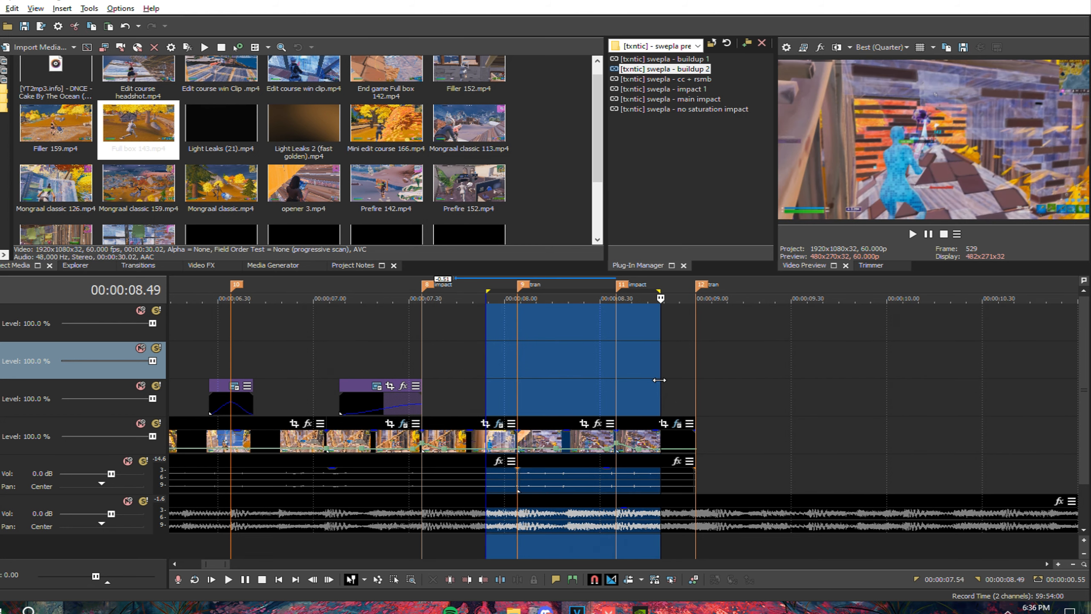
left_click(663, 407)
scroll(664, 407, "down", 2)
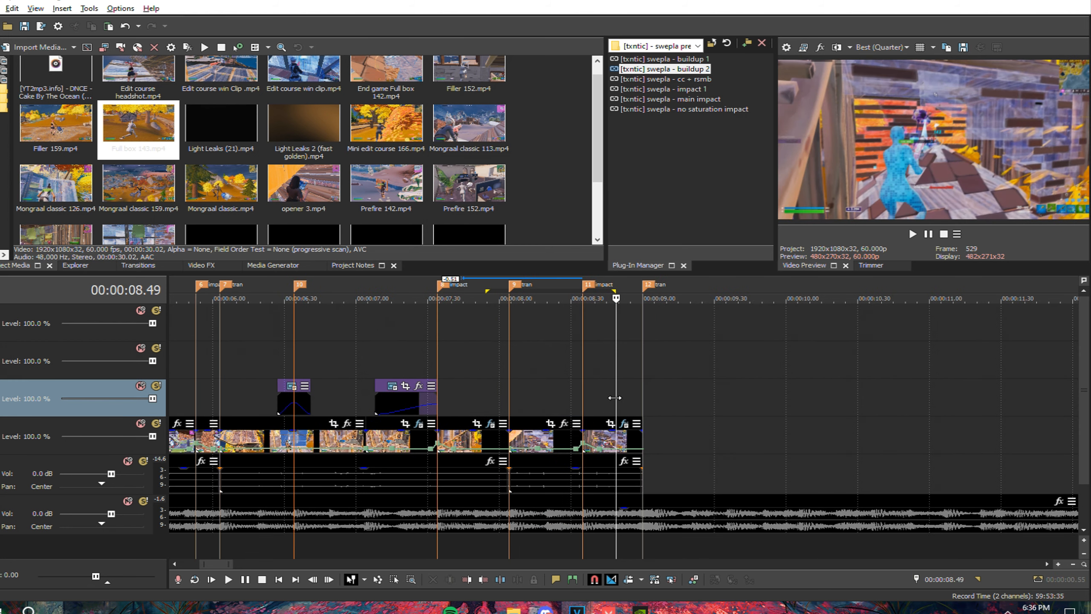
scroll(598, 393, "down", 3)
scroll(575, 392, "up", 5)
left_click(583, 359)
left_click_drag(474, 360, 645, 370)
scroll(646, 370, "down", 2)
left_click_drag(537, 357, 531, 357)
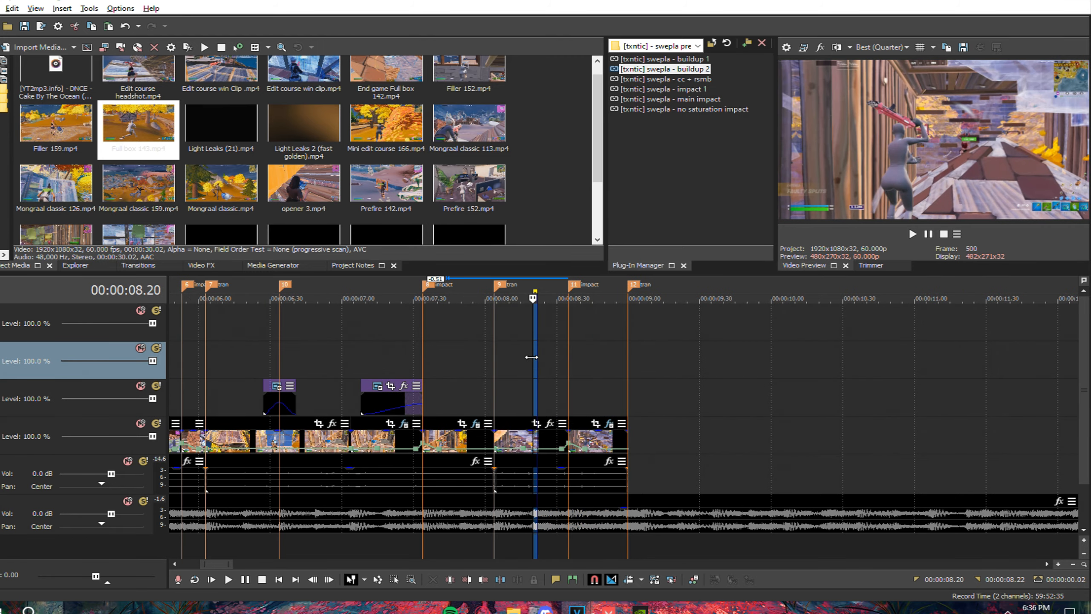
scroll(447, 400, "down", 4)
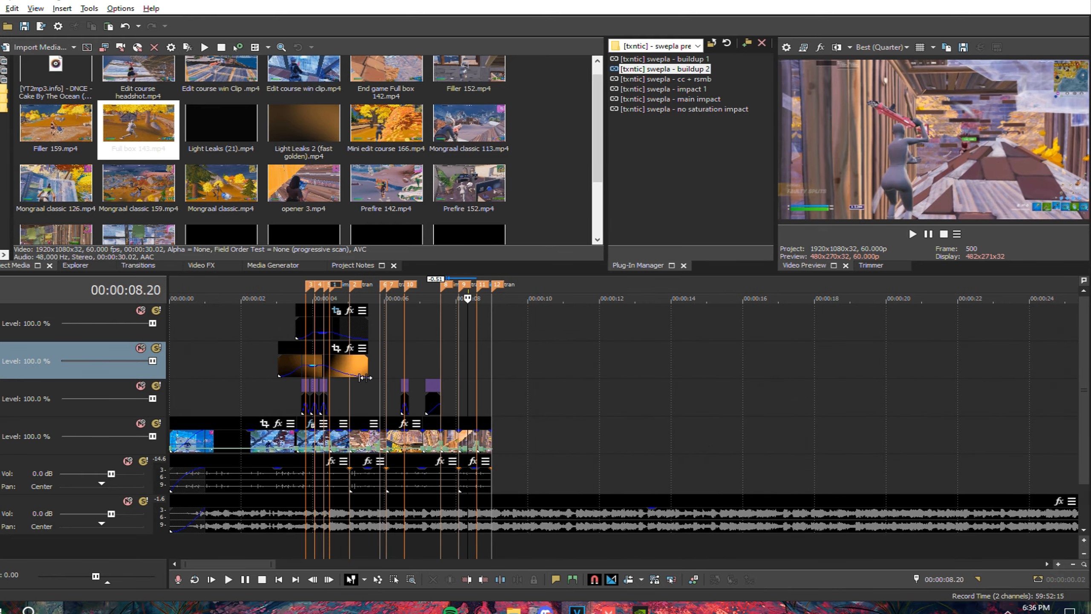
Copy the buildup clip, its flash overlay and the impact clip around marker 8 onto the upper tracks, aligning their cut with impact marker 13
scroll(365, 378, "up", 2)
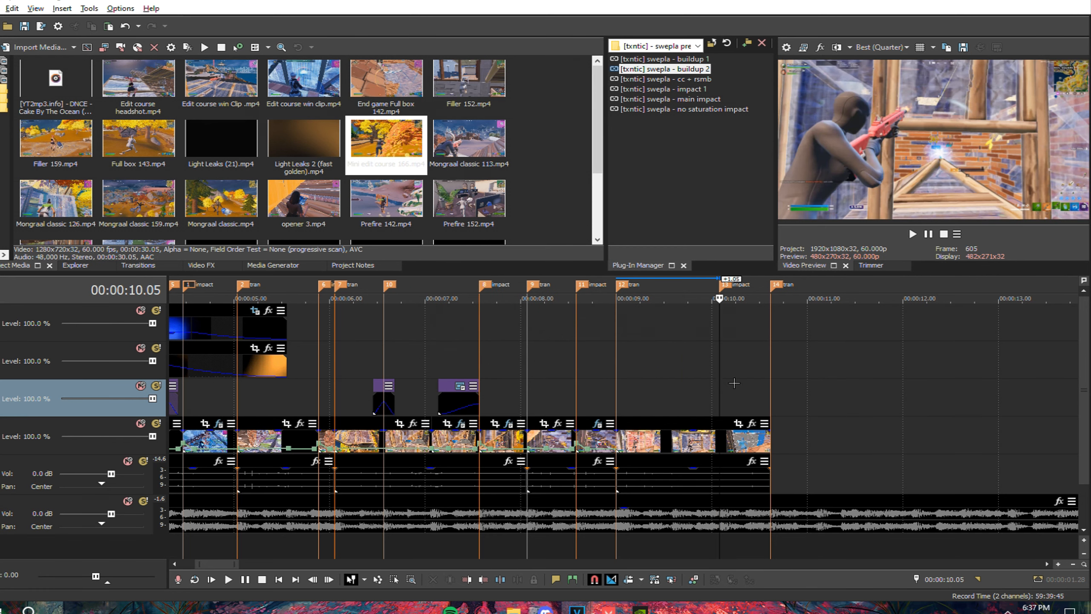
left_click(770, 398)
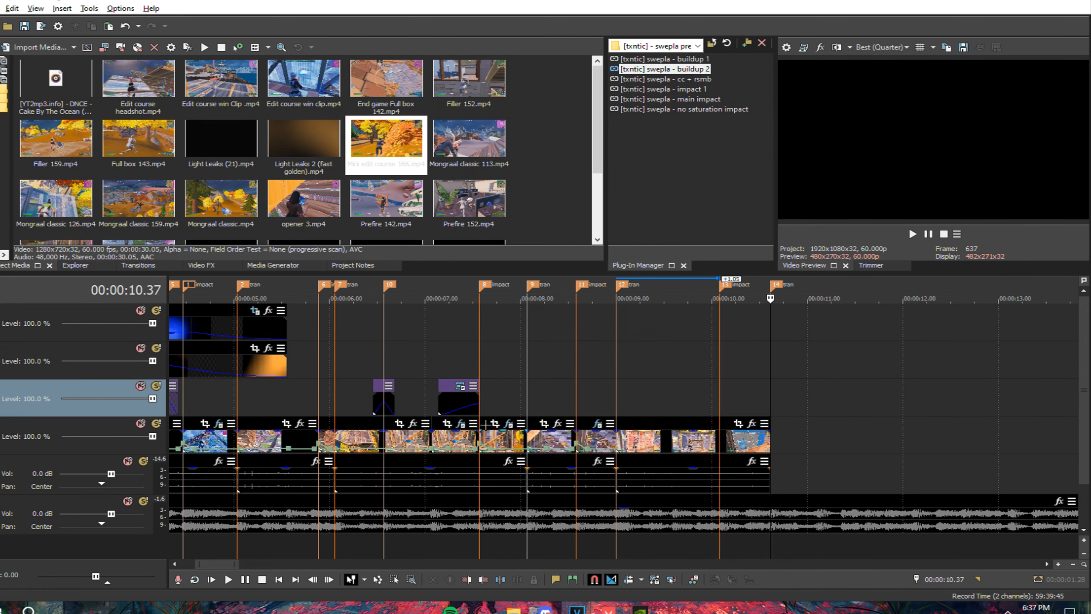
left_click(405, 376)
scroll(405, 376, "up", 1)
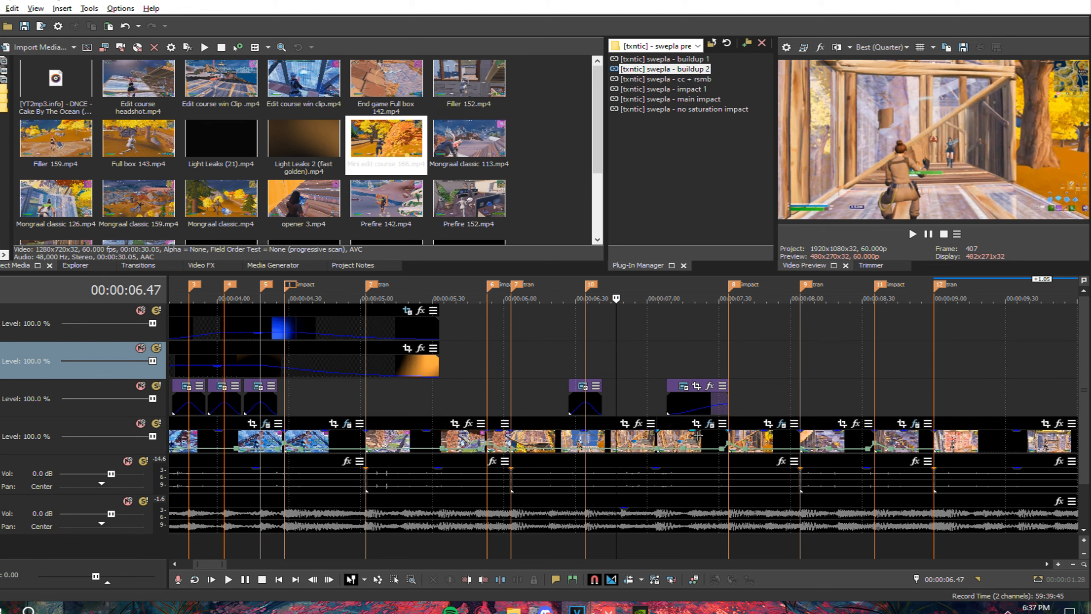
left_click(673, 437)
left_click(780, 434, "ctrl")
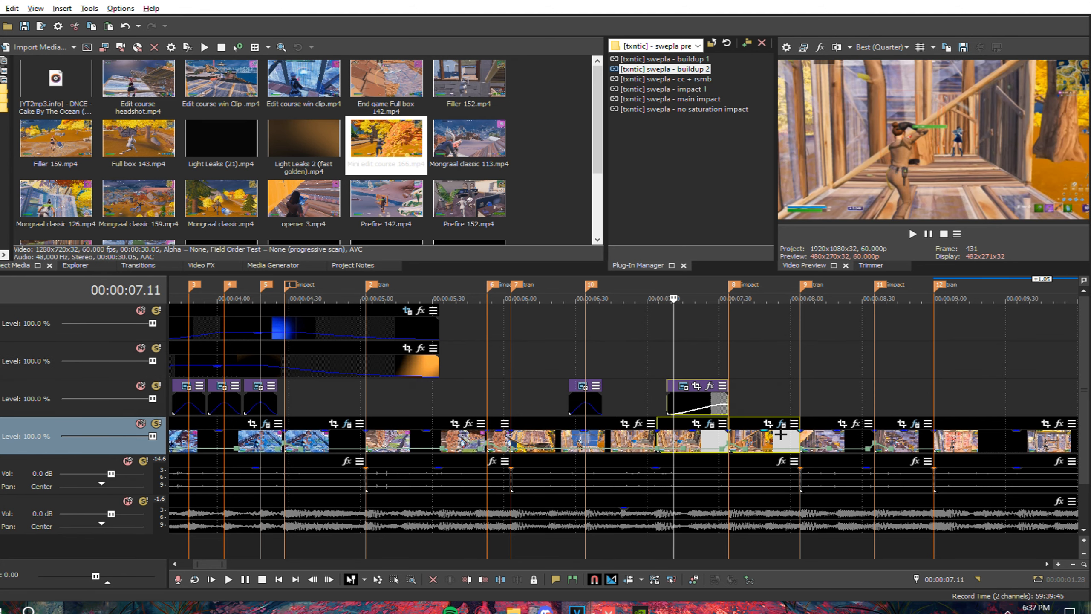
key("ctrl+c")
scroll(780, 434, "down", 2)
left_click(793, 372)
key("ctrl+v")
left_click(628, 251)
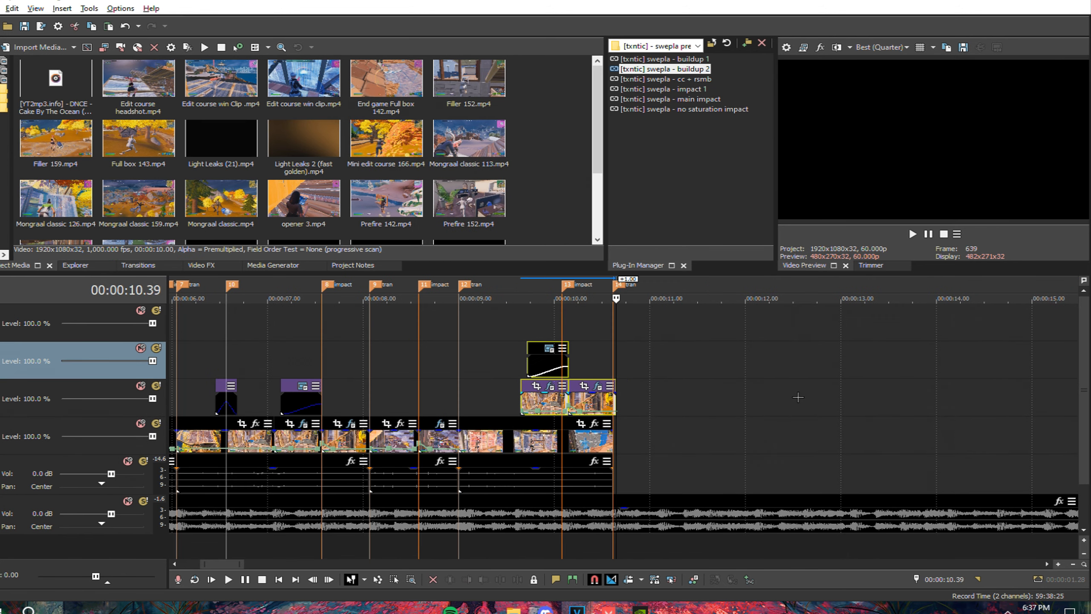
scroll(544, 402, "up", 2)
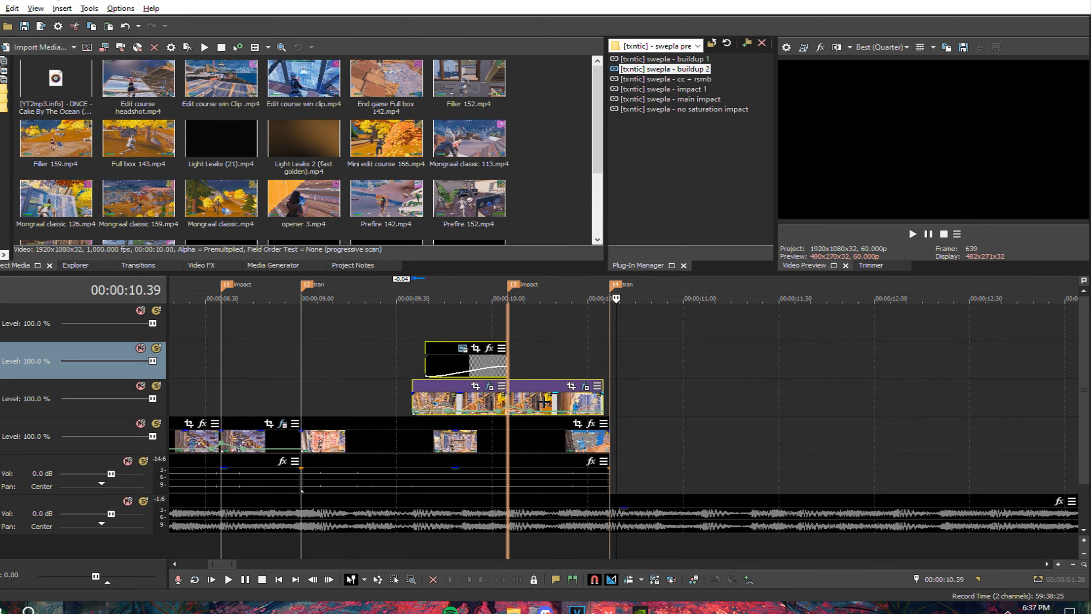
Split the gameplay clip at impact marker 13 and paste the copied impact clip's event attributes onto the part after the marker
left_click(509, 423)
scroll(517, 425, "up", 2)
right_click(652, 403)
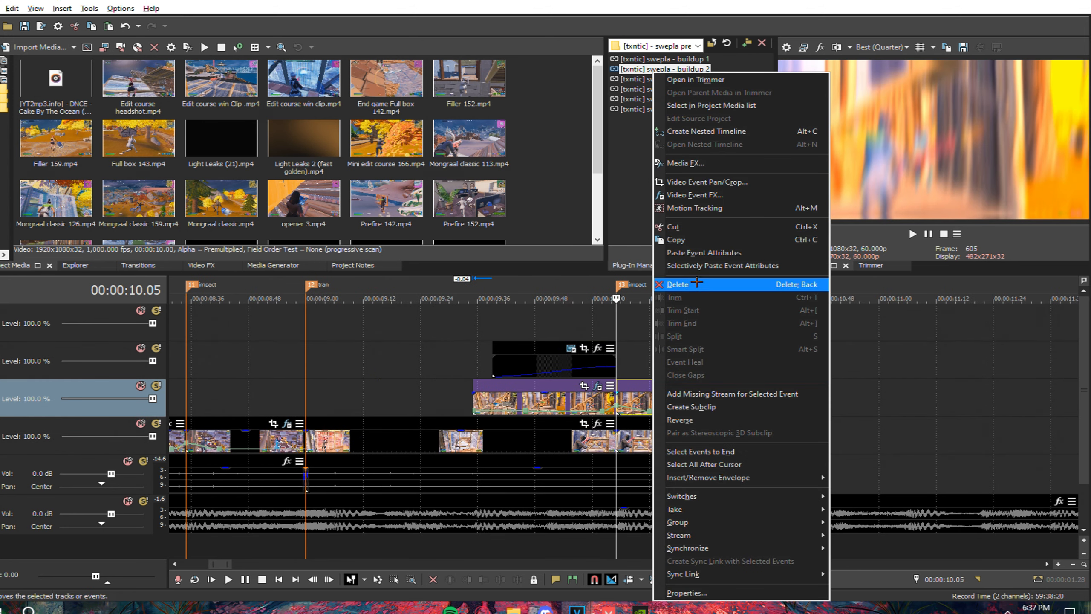
left_click(684, 240)
right_click(723, 435)
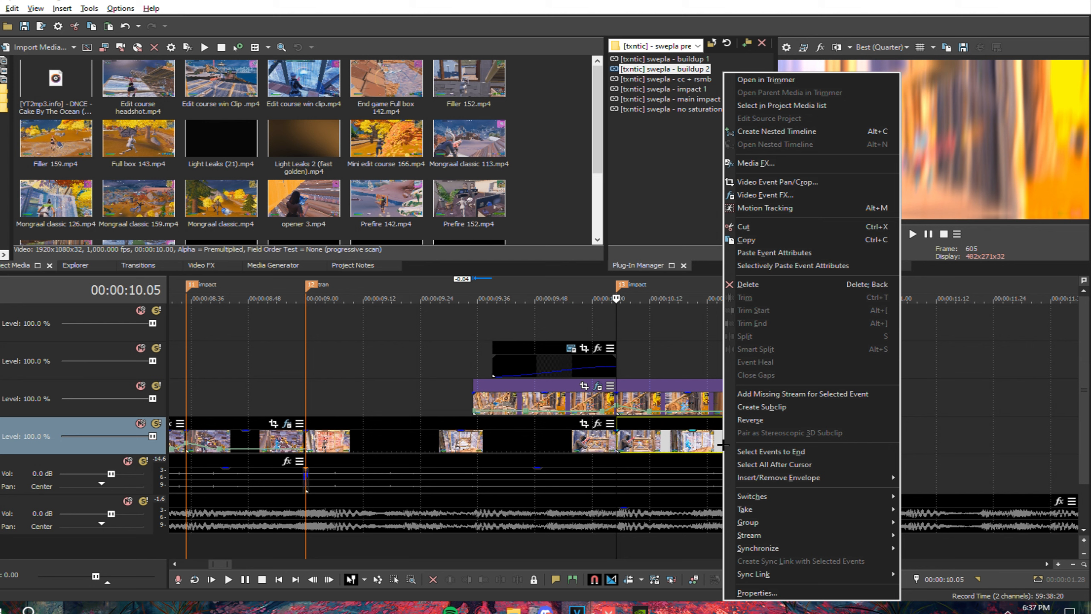
left_click(758, 252)
Split the gameplay clip at 00:00:09.35 and paste the copied buildup clip's event attributes onto the section leading to marker 13
right_click(479, 422)
left_click(473, 399)
right_click(507, 400)
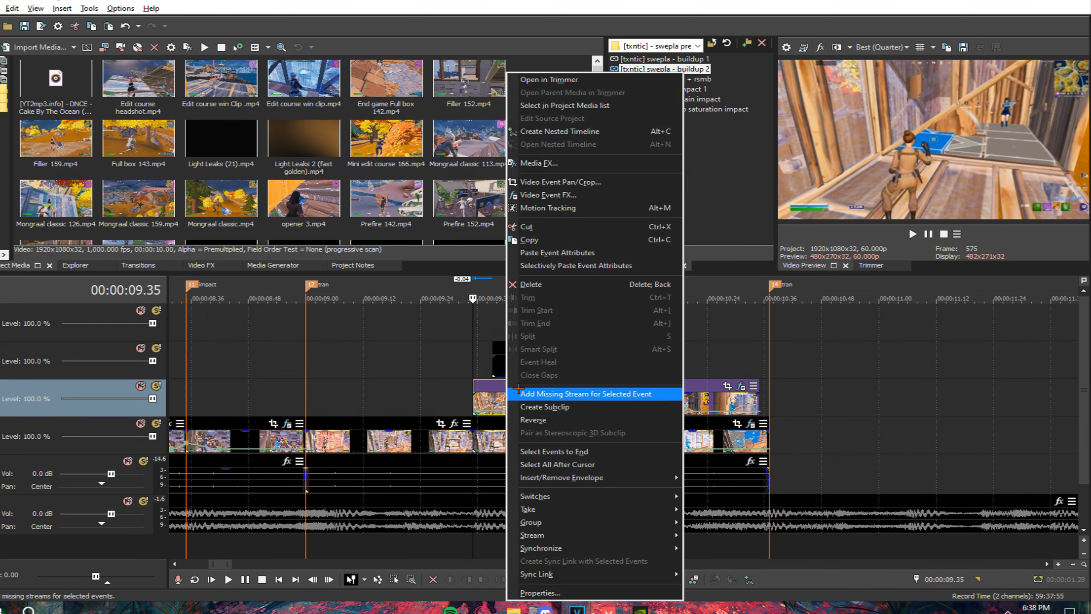
left_click(560, 240)
right_click(549, 438)
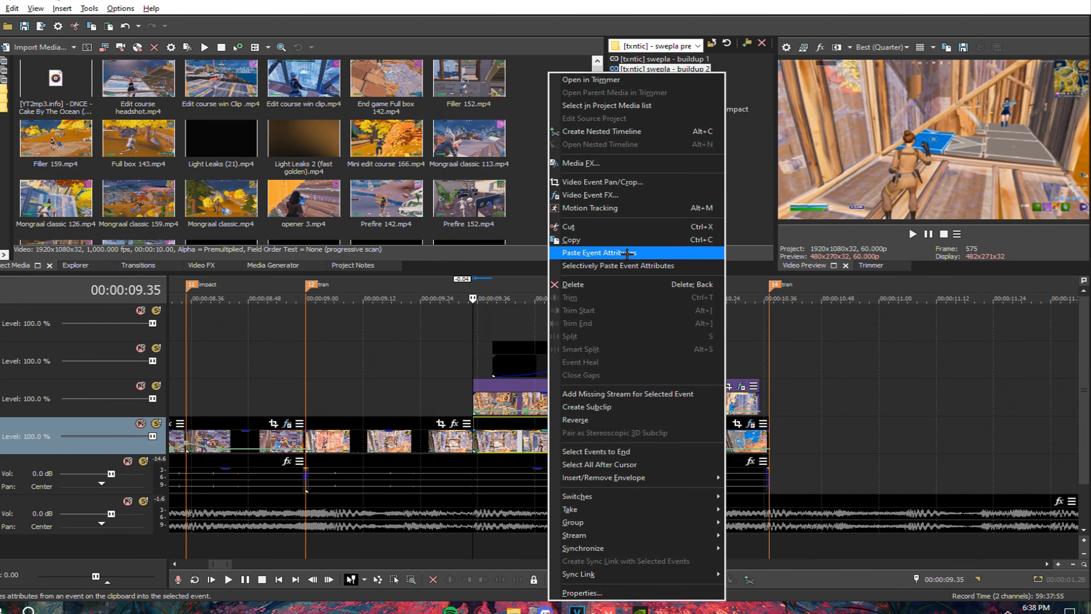
left_click(625, 253)
Delete the two reference gameplay clips around marker 13 and move the flash overlay down onto the flash track
left_click(601, 397)
key("Delete")
left_click(663, 400)
key("Delete")
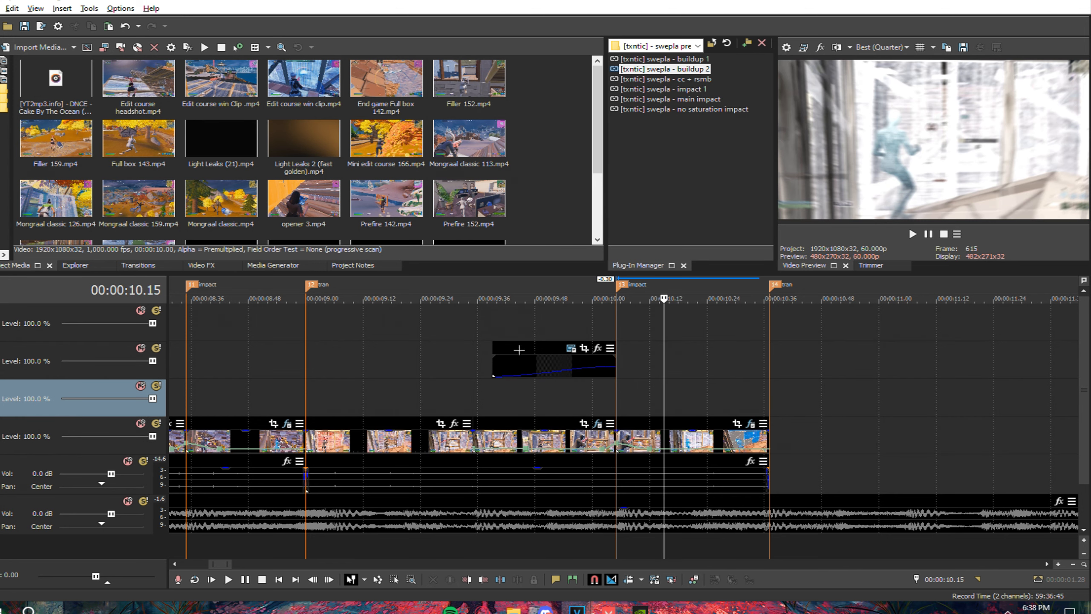
left_click_drag(519, 351, 526, 402)
Review the buildup and impact around marker 13, along with the earlier part of the montage around impact marker 1
left_click(533, 347)
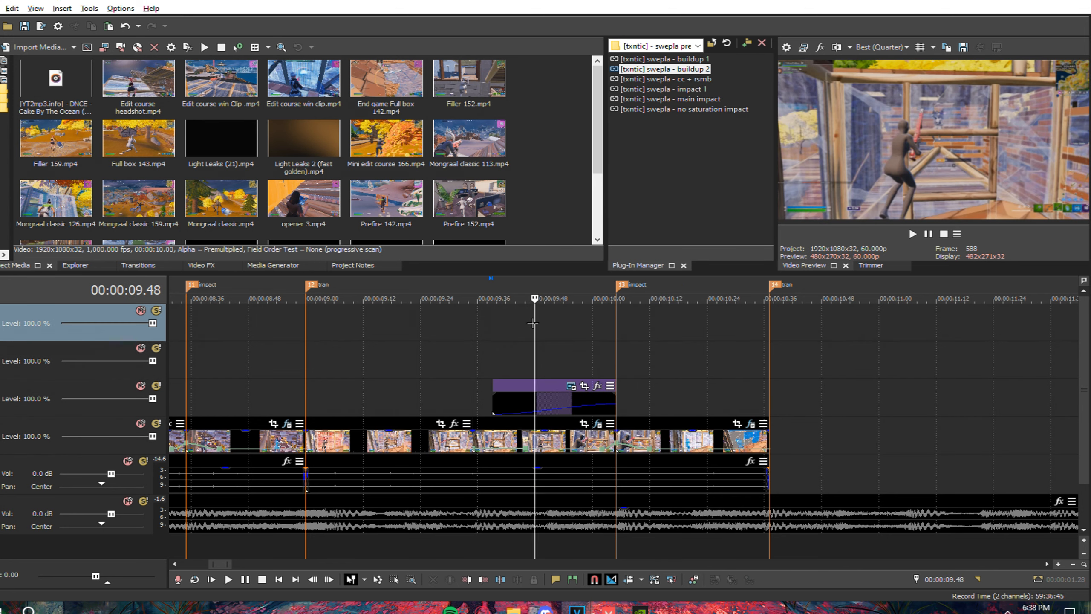
left_click(543, 433)
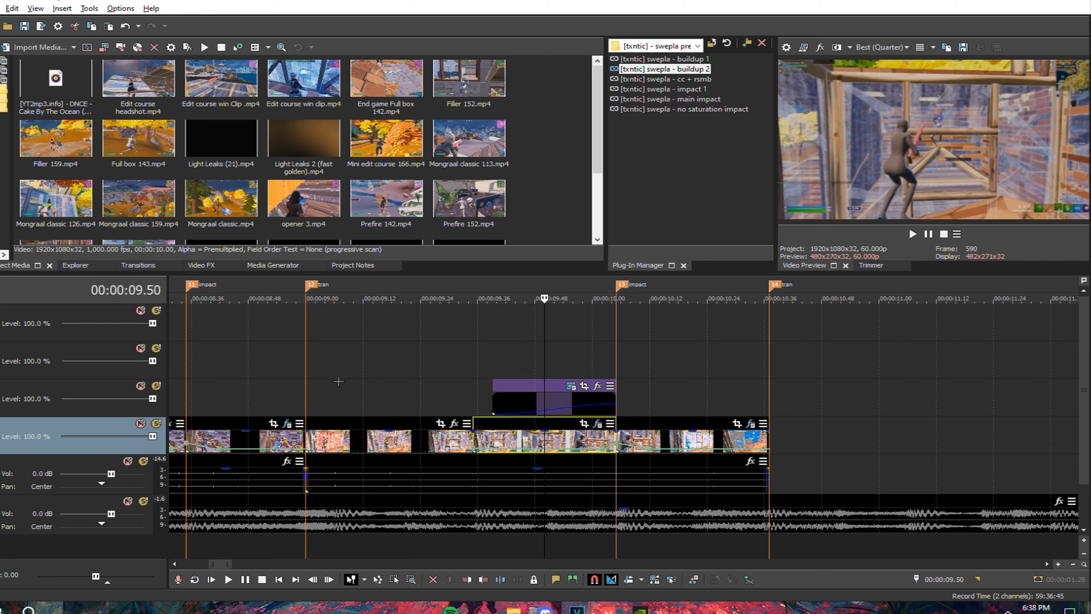
left_click_drag(364, 381, 730, 384)
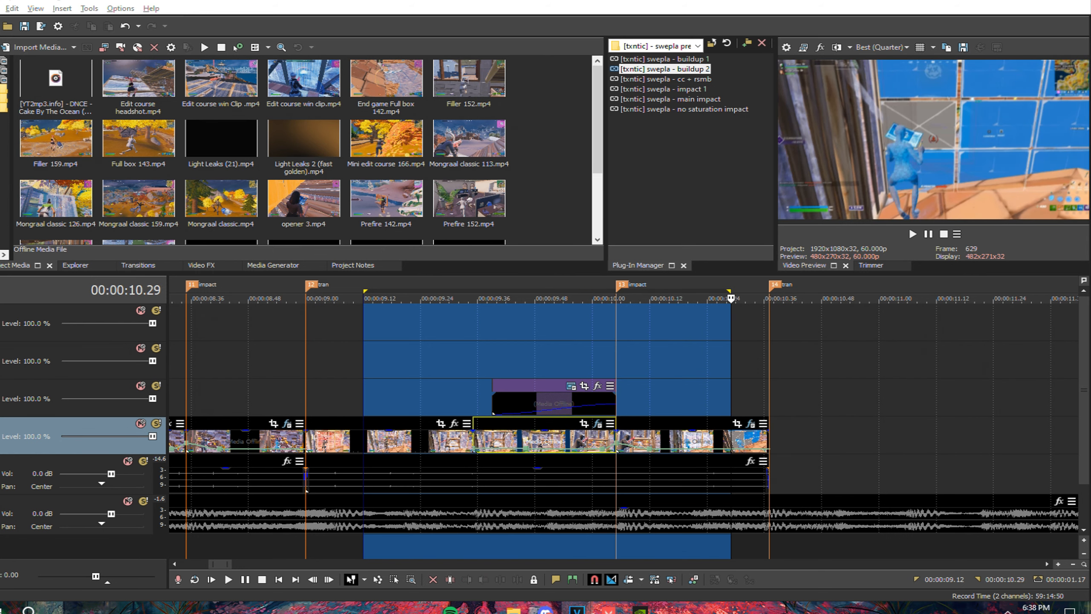
left_click(827, 388)
scroll(830, 394, "down", 3)
left_click(733, 408)
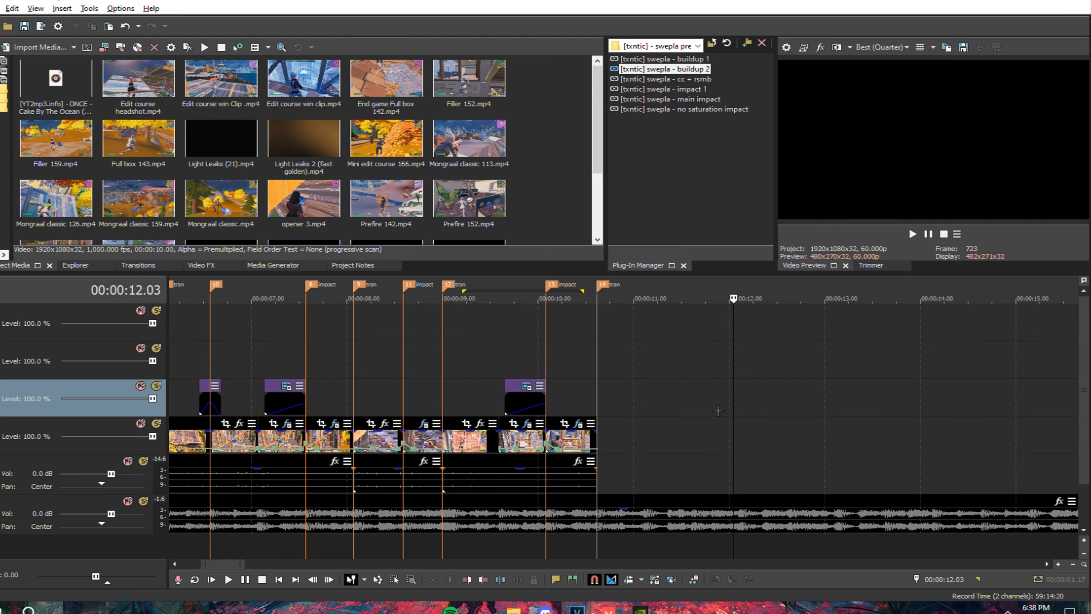
scroll(696, 417, "down", 2)
scroll(262, 392, "down", 2)
left_click(252, 388)
scroll(578, 436, "up", 6)
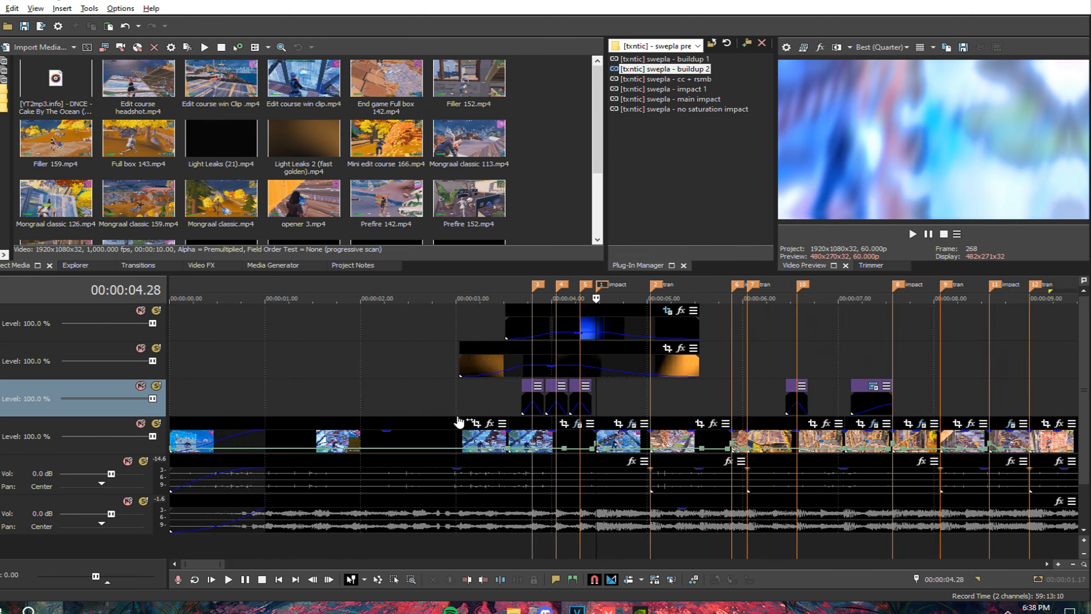
left_click_drag(302, 416, 585, 416)
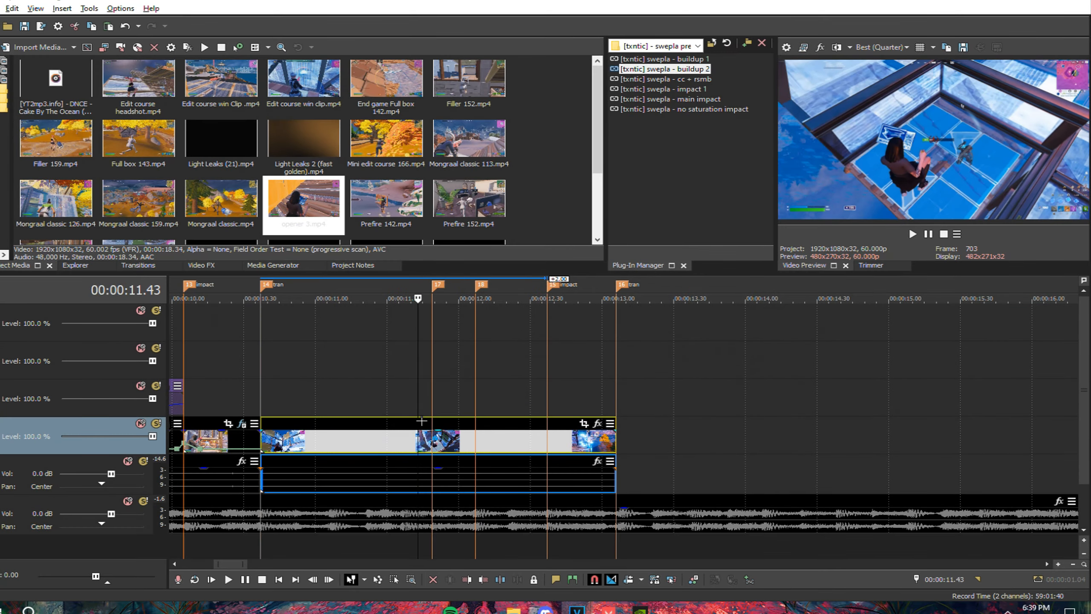
Check the gameplay frames at markers 17, 18, 15 and 16 and near the start of the last clip
left_click(421, 421)
left_click(433, 404)
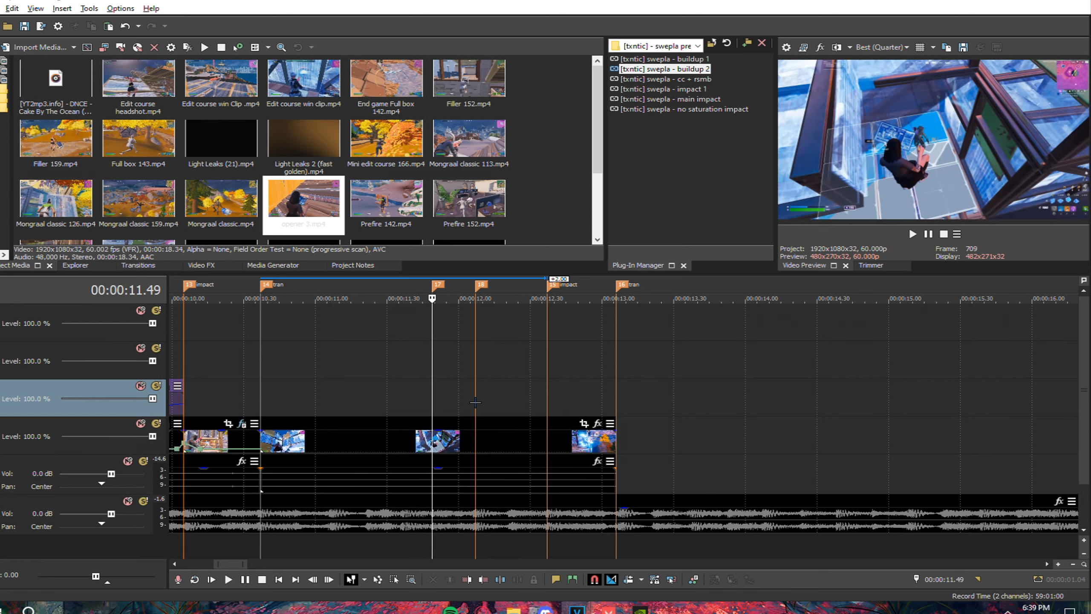
left_click(475, 402)
left_click(544, 399)
left_click(612, 404)
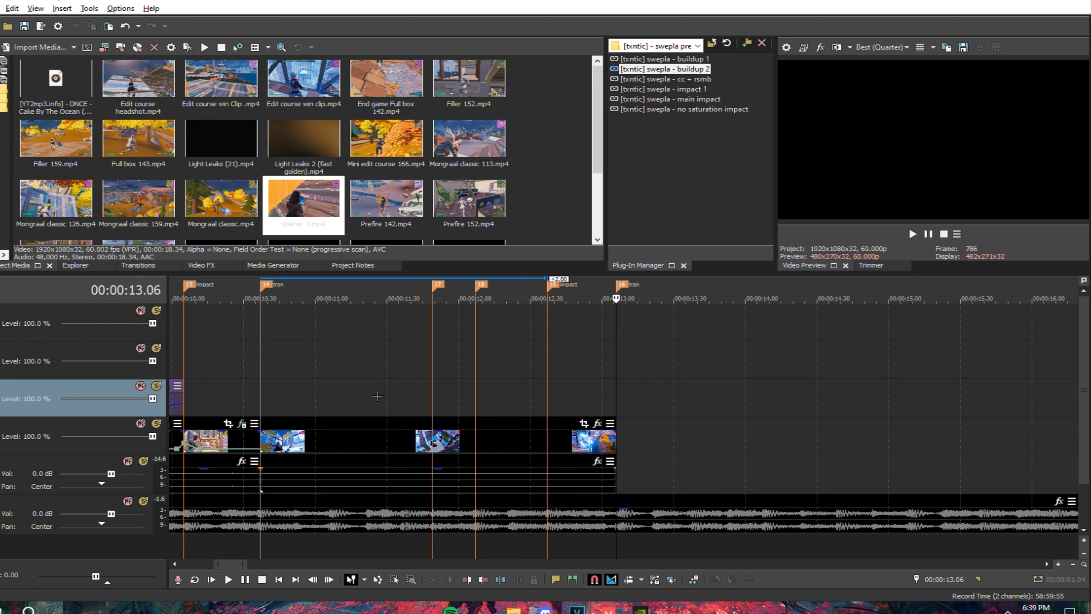
left_click(294, 363)
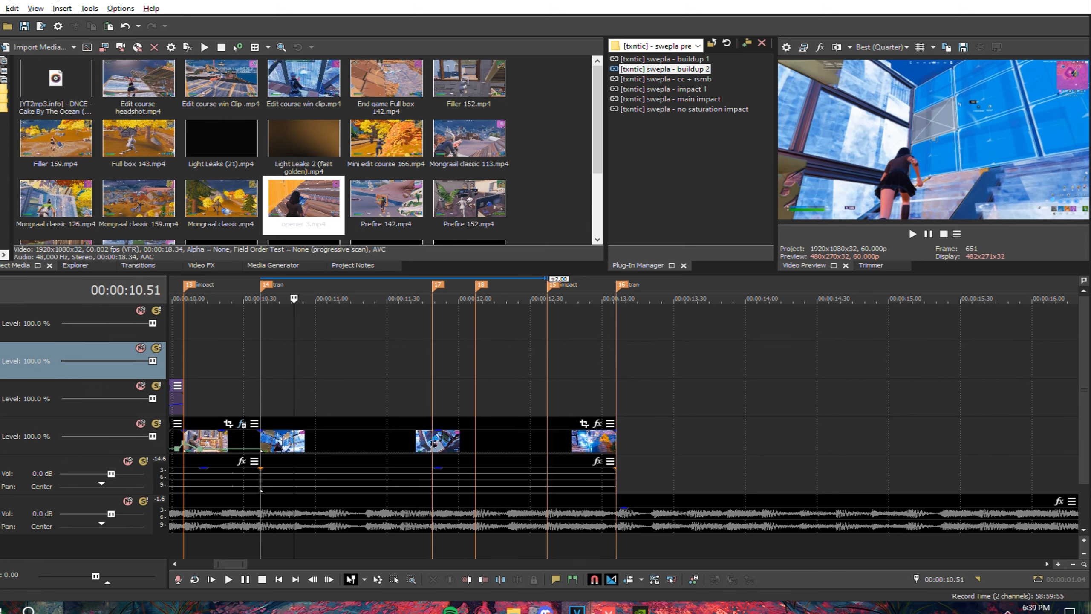
Copy the two light leak overlays and the last two beat flashes before impact marker 1
scroll(454, 458, "down", 5)
scroll(313, 388, "up", 1)
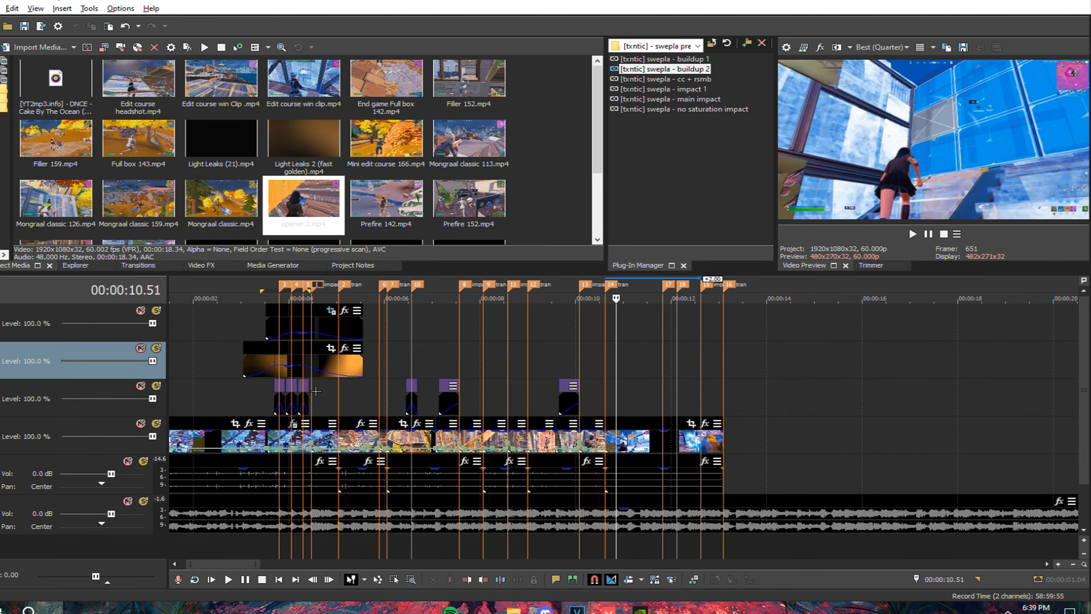
left_click(254, 382)
scroll(258, 381, "up", 2)
left_click(555, 353)
left_click(564, 326, "ctrl")
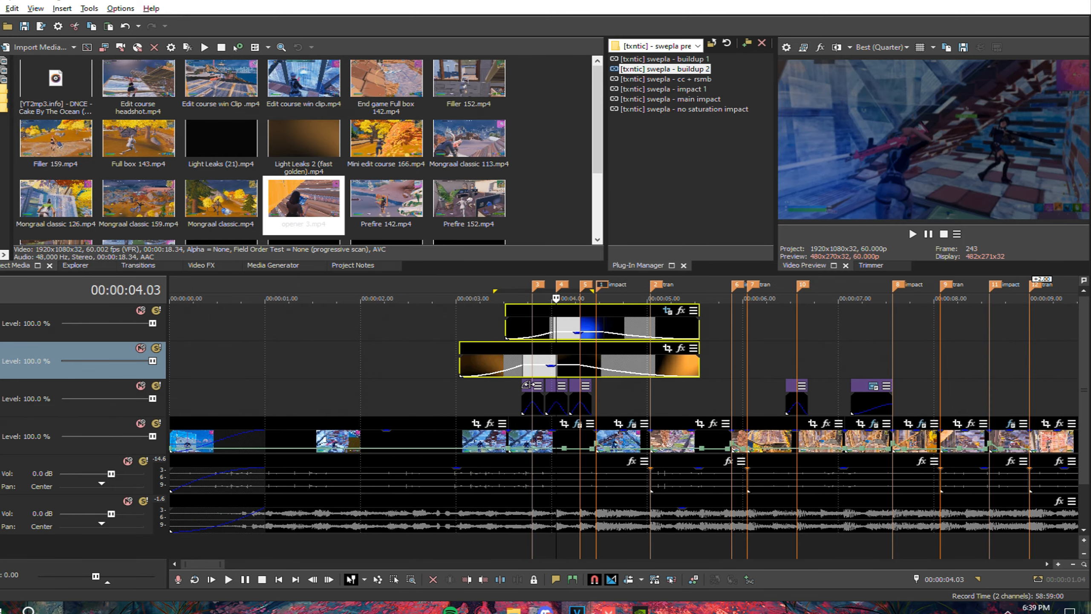
left_click(552, 384, "ctrl")
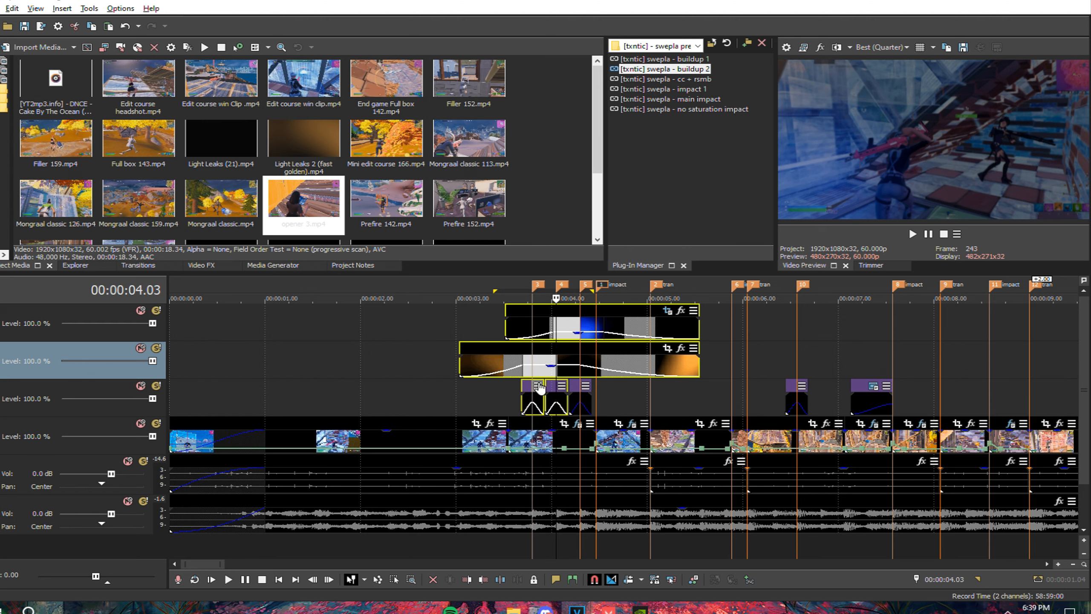
left_click(529, 382, "ctrl")
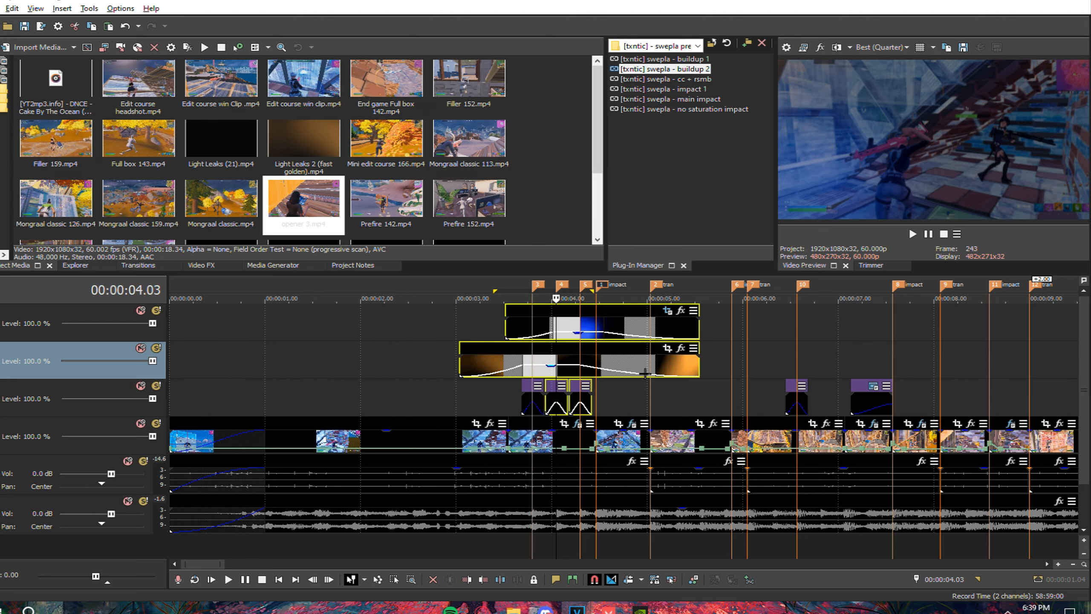
scroll(622, 371, "down", 3)
left_click(579, 369)
key("ctrl+v")
left_click(618, 250)
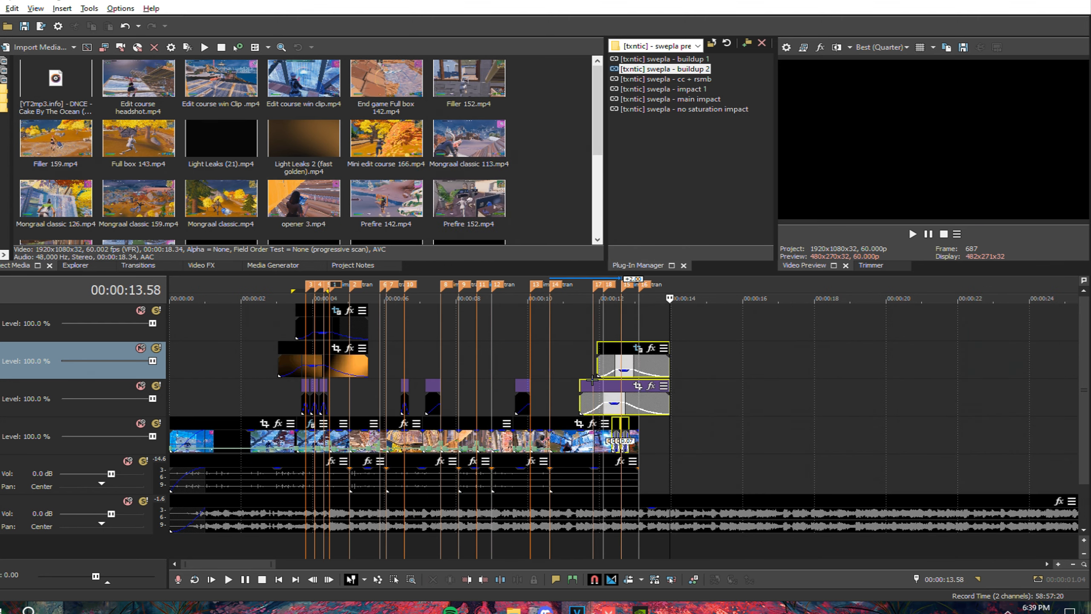
scroll(562, 388, "up", 5)
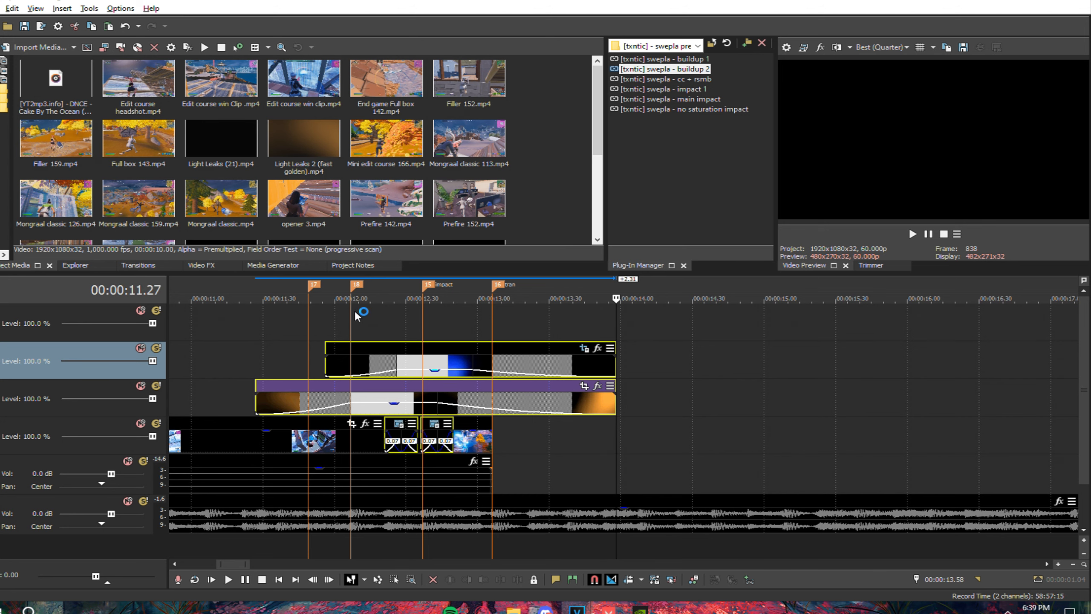
key("ctrl+z")
Paste the copied light leaks and flashes at 00:00:11.42 starting on the uppermost track, creating new copies of the source media
left_click(291, 317)
key("ctrl+v")
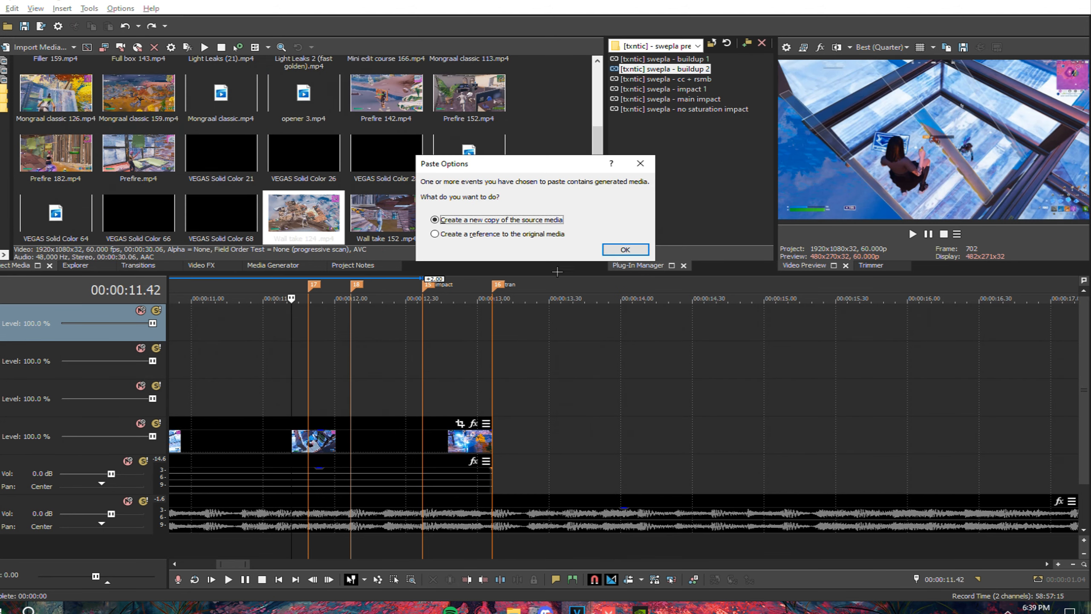
left_click(622, 250)
Shift the pasted light leaks and flashes earlier so the two flashes are centred on markers 17 and 18
left_click_drag(473, 315, 360, 314)
left_click(357, 297)
scroll(442, 336, "up", 4)
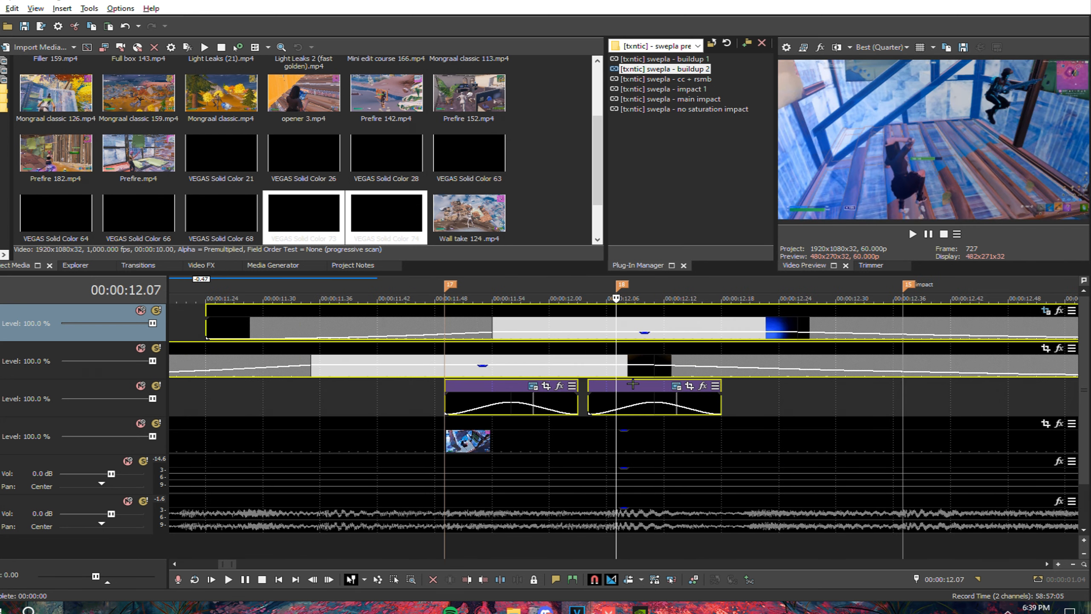
left_click_drag(632, 384, 594, 384)
scroll(721, 395, "down", 3)
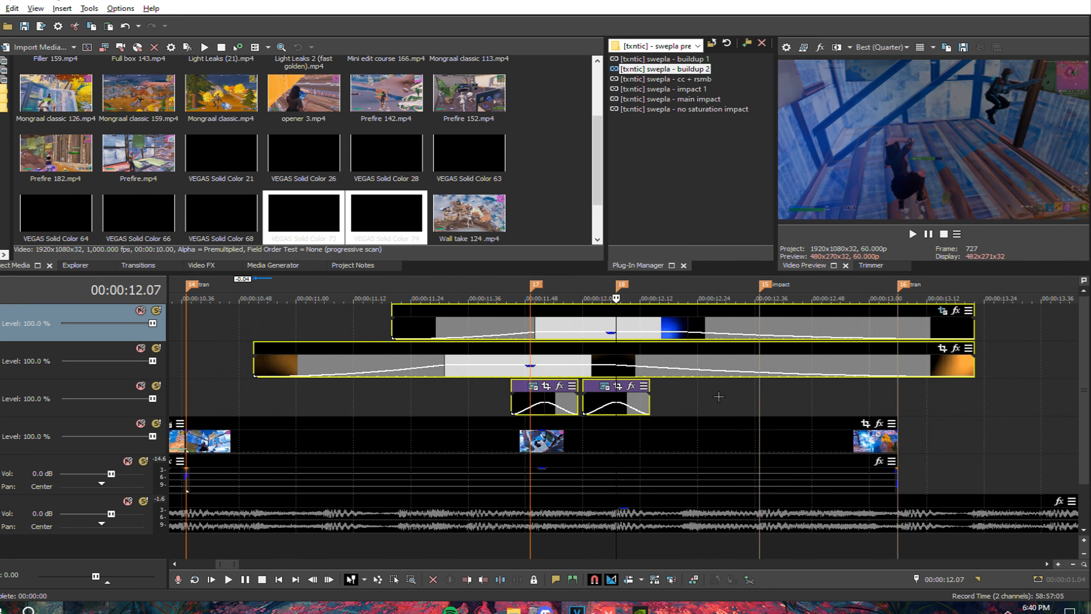
left_click(664, 390)
Copy the buildup and impact gameplay clips on either side of impact marker 1
left_click(613, 435)
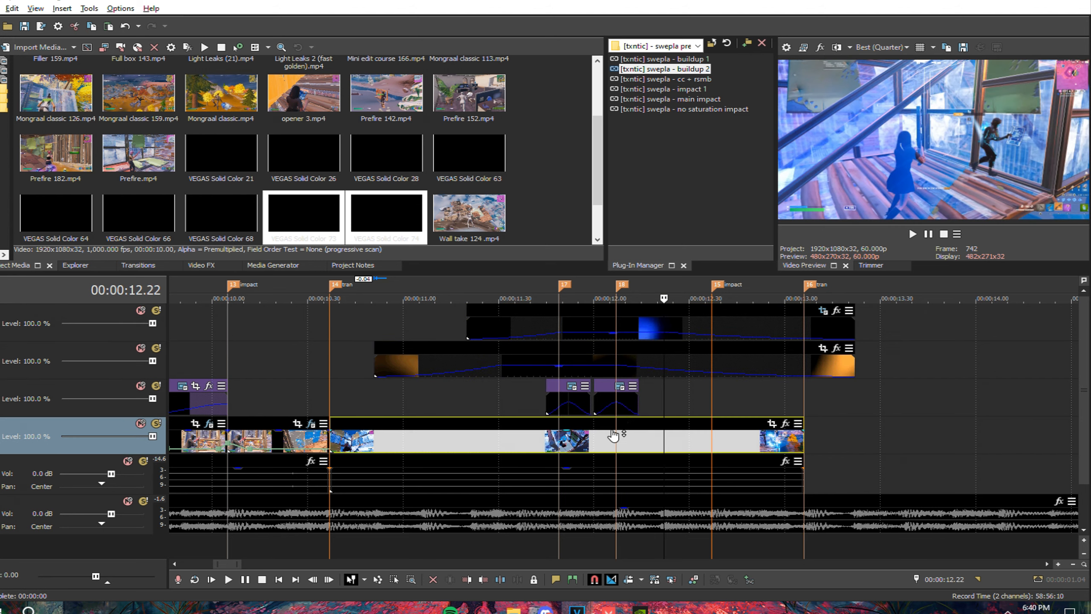
left_click(711, 419)
scroll(683, 430, "down", 7)
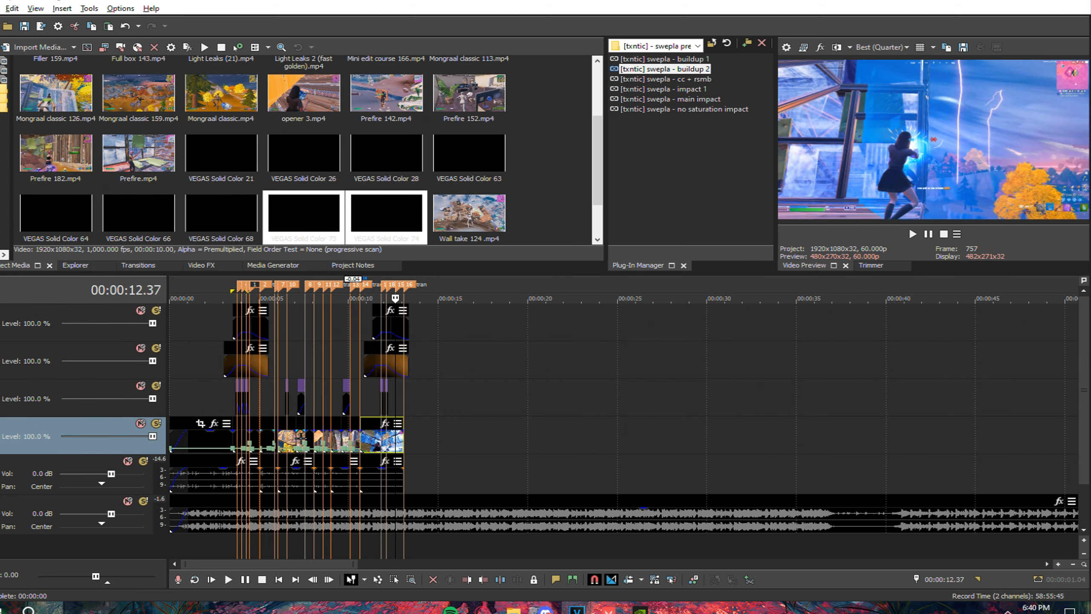
left_click(259, 404)
scroll(350, 421, "up", 6)
left_click(474, 440)
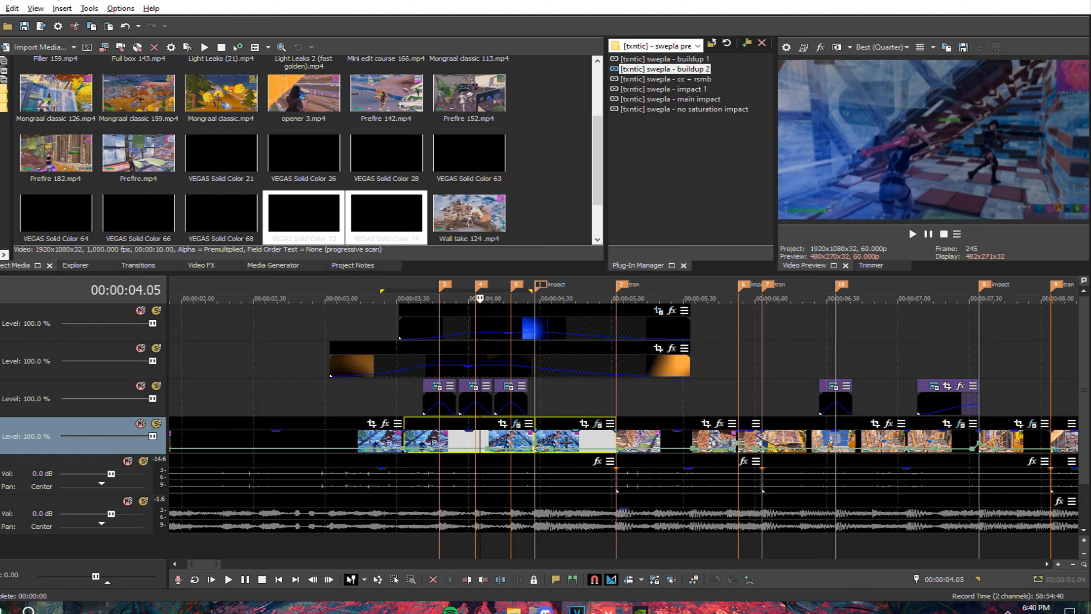
scroll(760, 437, "down", 3)
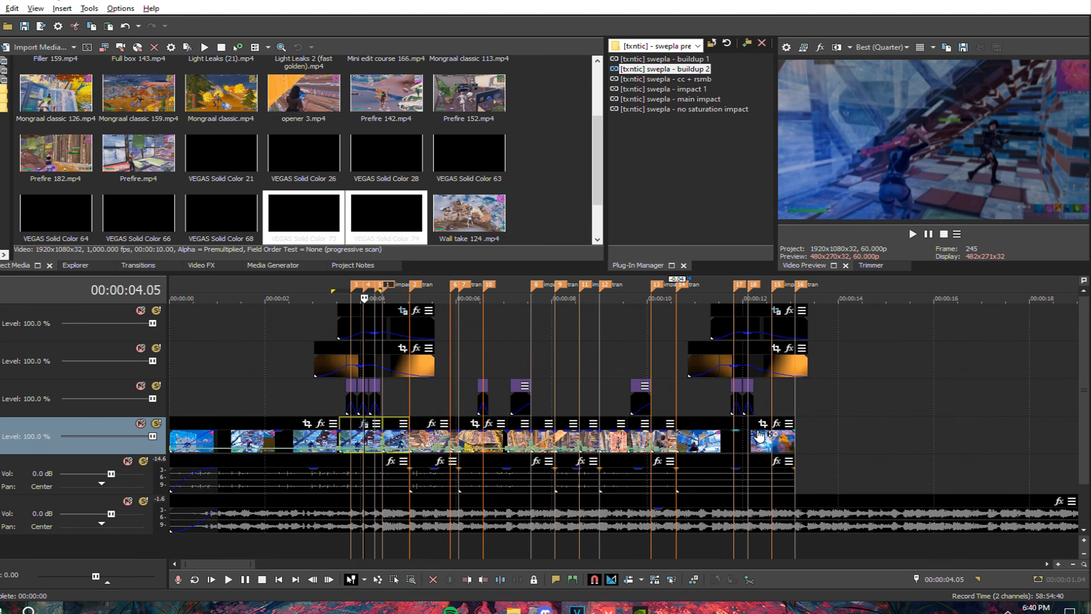
Paste the copied buildup and impact clips near the end of the montage and place them on the flash track as references
left_click(789, 410)
key("ctrl+v")
scroll(770, 403, "up", 3)
left_click_drag(522, 412, 510, 397)
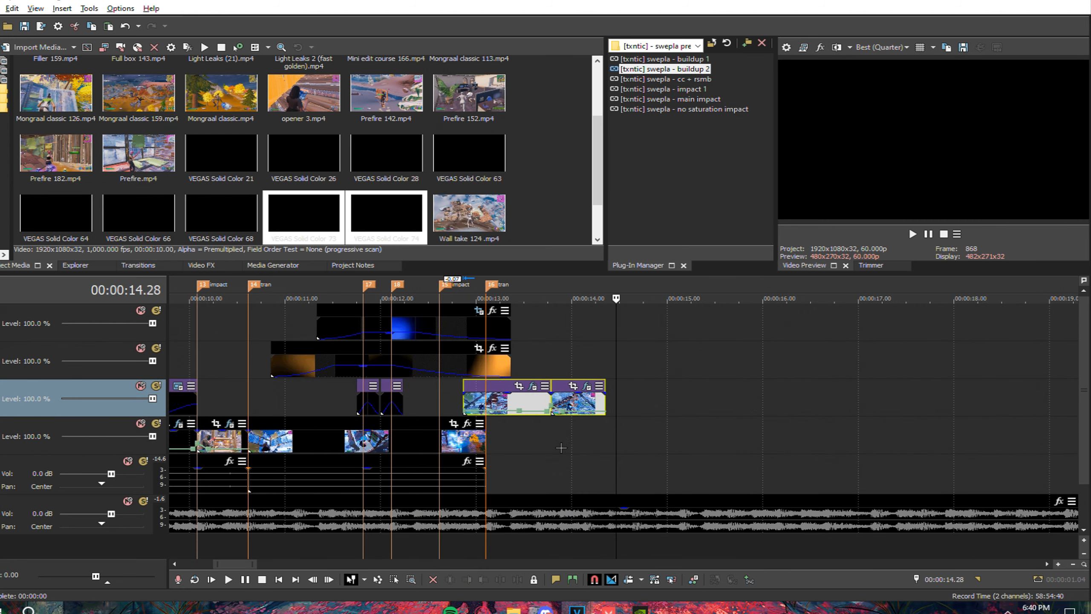
Split the gameplay clip at impact marker 15 and paste the reference impact clip's event attributes onto the part after the marker
left_click(552, 442)
left_click(568, 404)
left_click(442, 425)
scroll(442, 425, "up", 2)
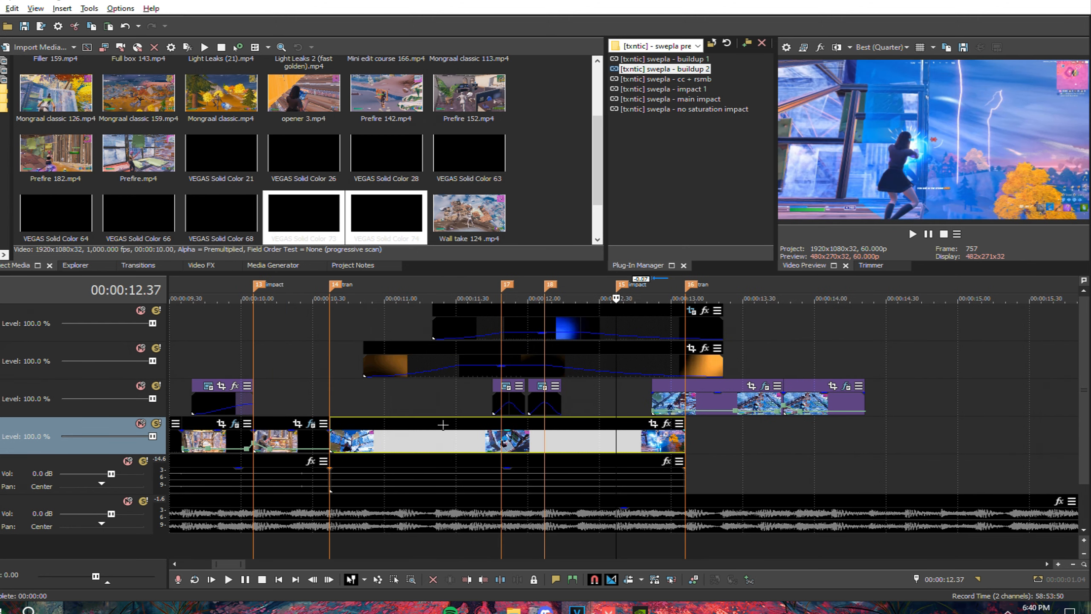
key("s")
right_click(634, 442)
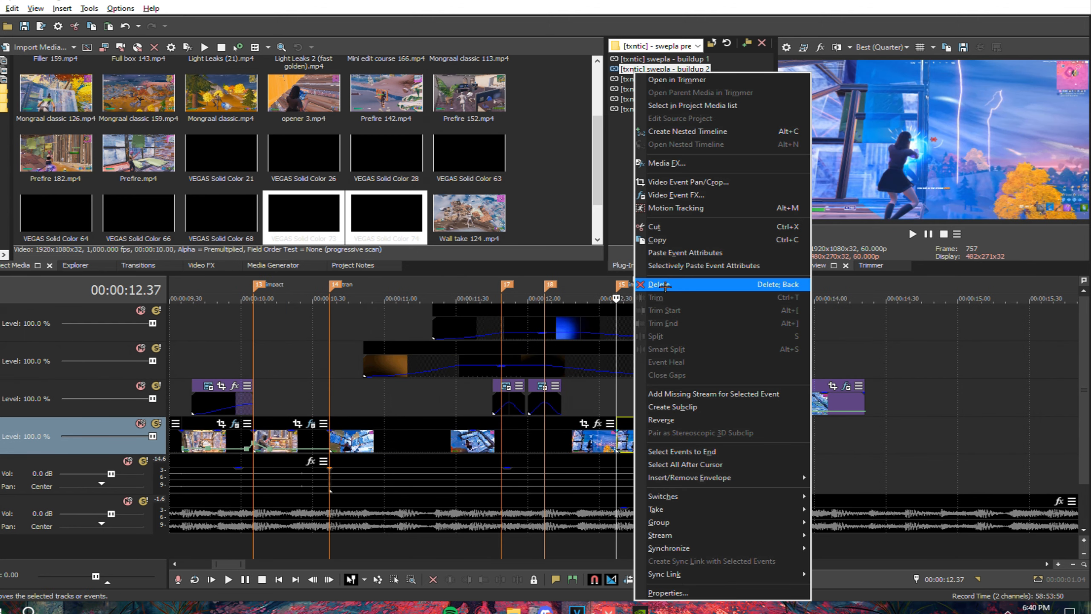
left_click(657, 253)
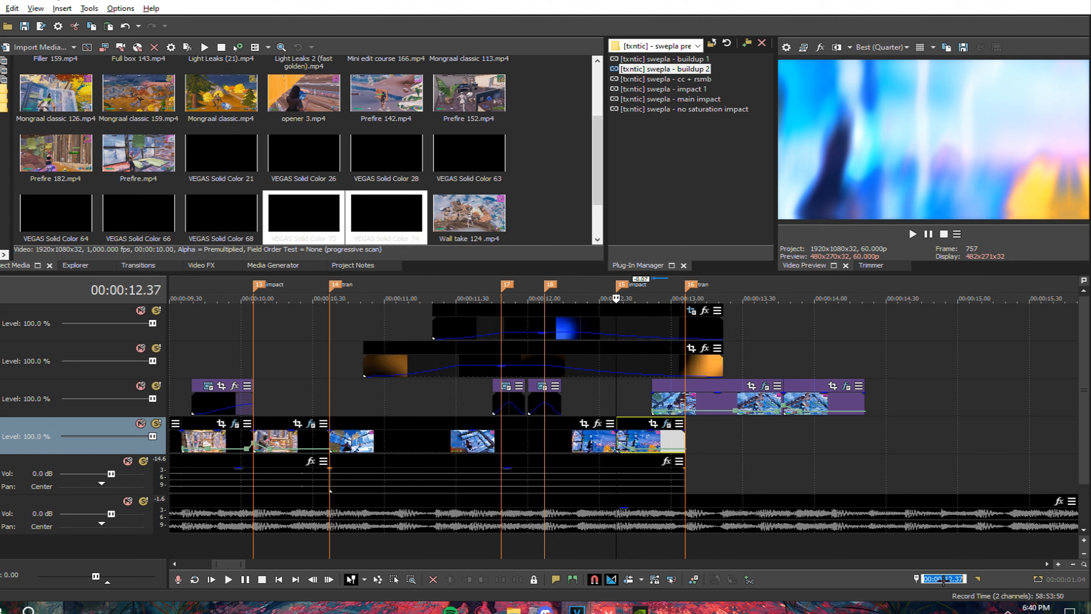
Split the gameplay clip 55 frames before marker 15, at 00:00:11.42
type("-55")
key("Return")
scroll(645, 436, "up", 5)
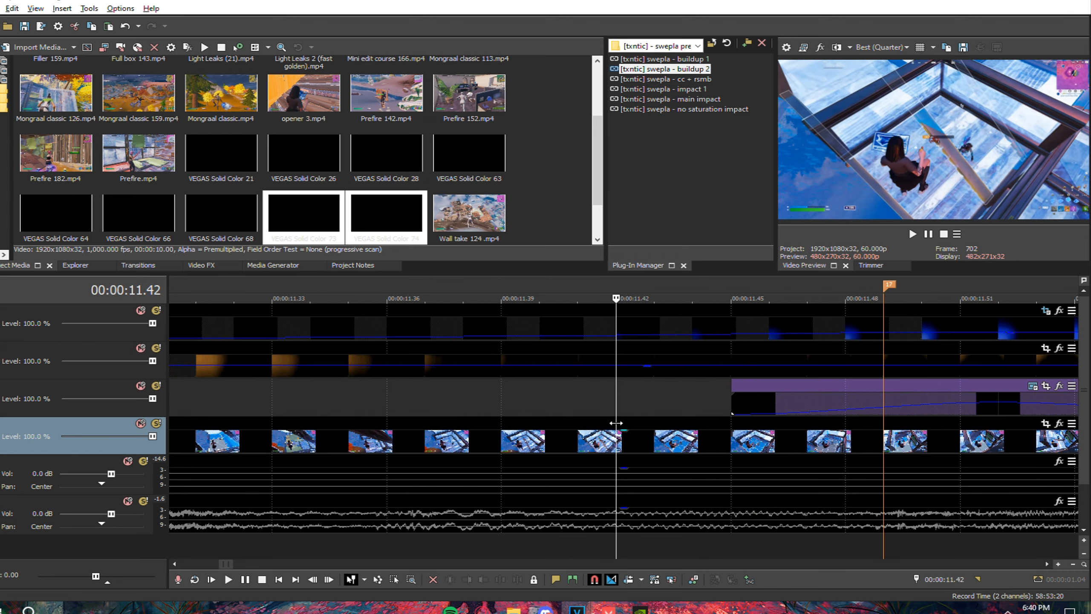
left_click(616, 424)
key("s")
Copy the reference buildup clip and paste its event attributes onto the gameplay section leading to marker 15
scroll(884, 426, "down", 4)
scroll(884, 427, "down", 5)
right_click(682, 400)
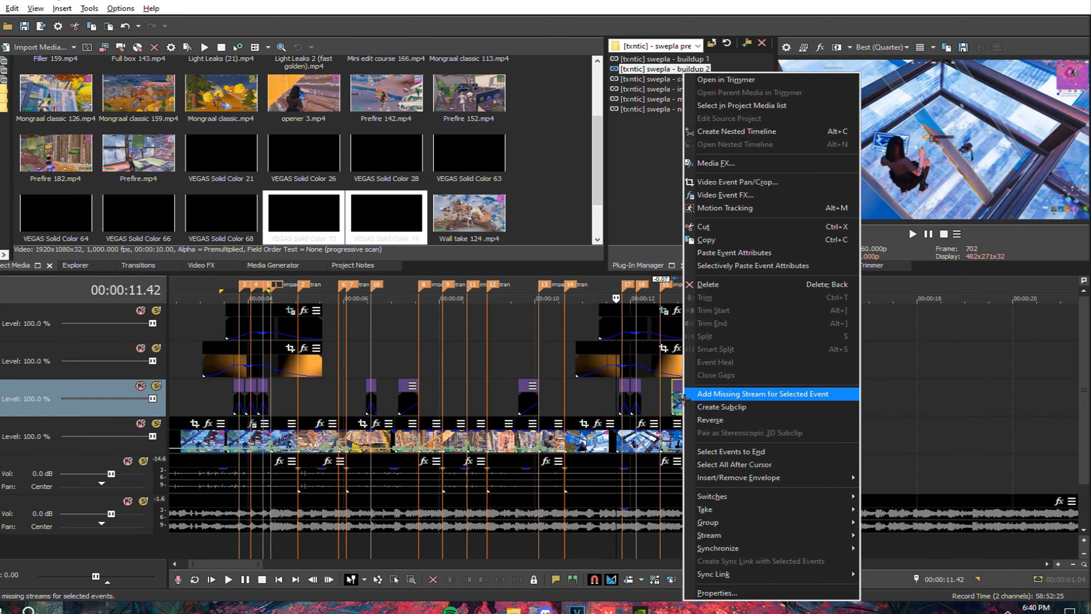
left_click(710, 250)
scroll(634, 439, "up", 3)
right_click(644, 438)
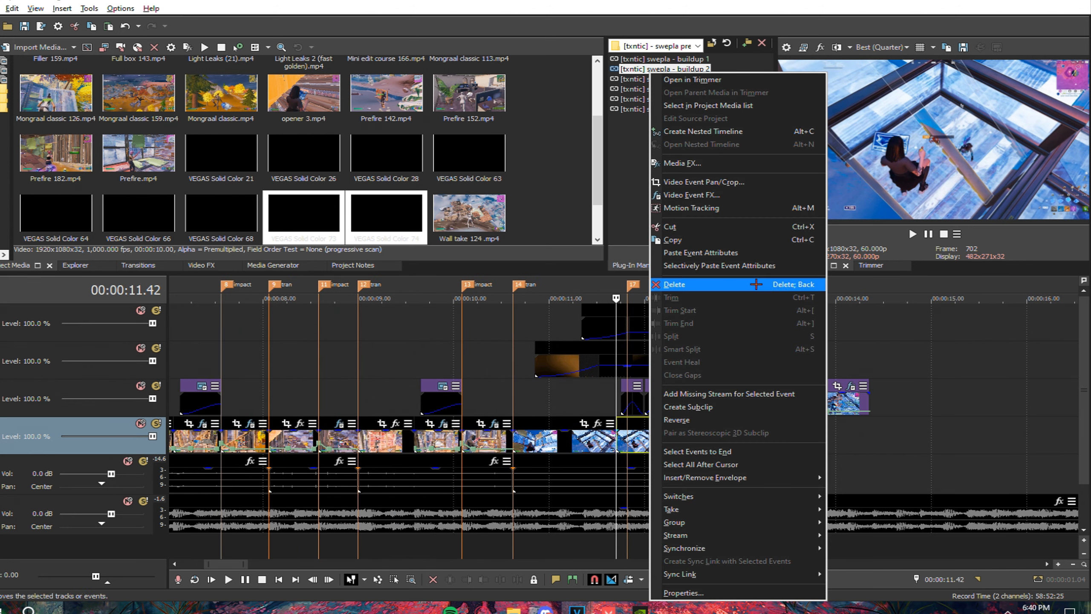
left_click(730, 251)
Delete the two reference gameplay clips from the flash track
left_click(765, 404)
key("Delete")
left_click(835, 403)
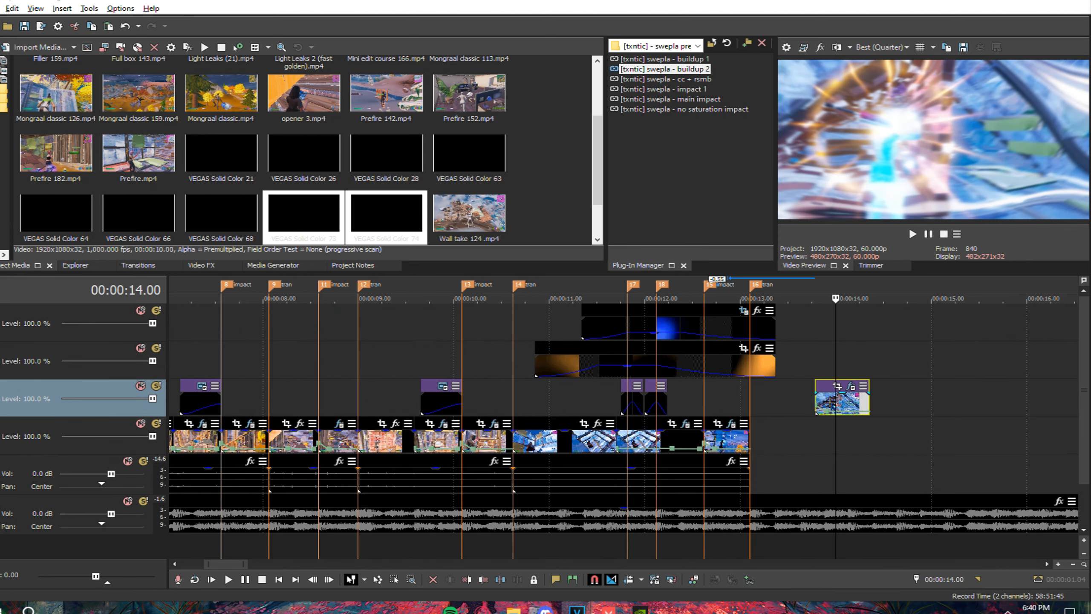
key("Delete")
Review the buildup and impact around marker 15, from marker 14 through marker 16
left_click(735, 404)
left_click_drag(522, 386, 756, 409)
left_click(737, 400)
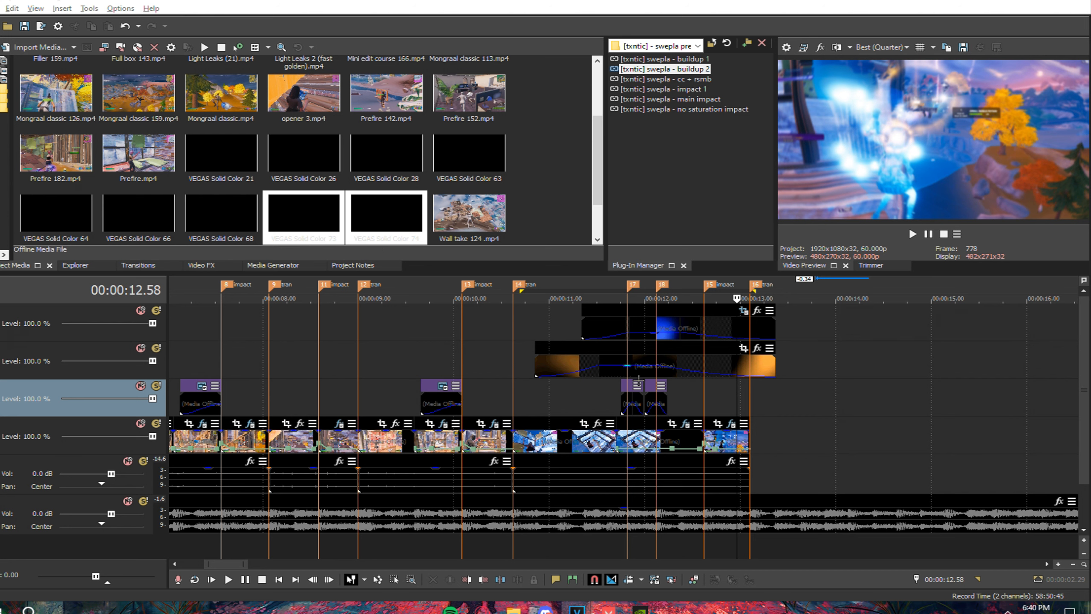
left_click_drag(720, 394, 749, 398)
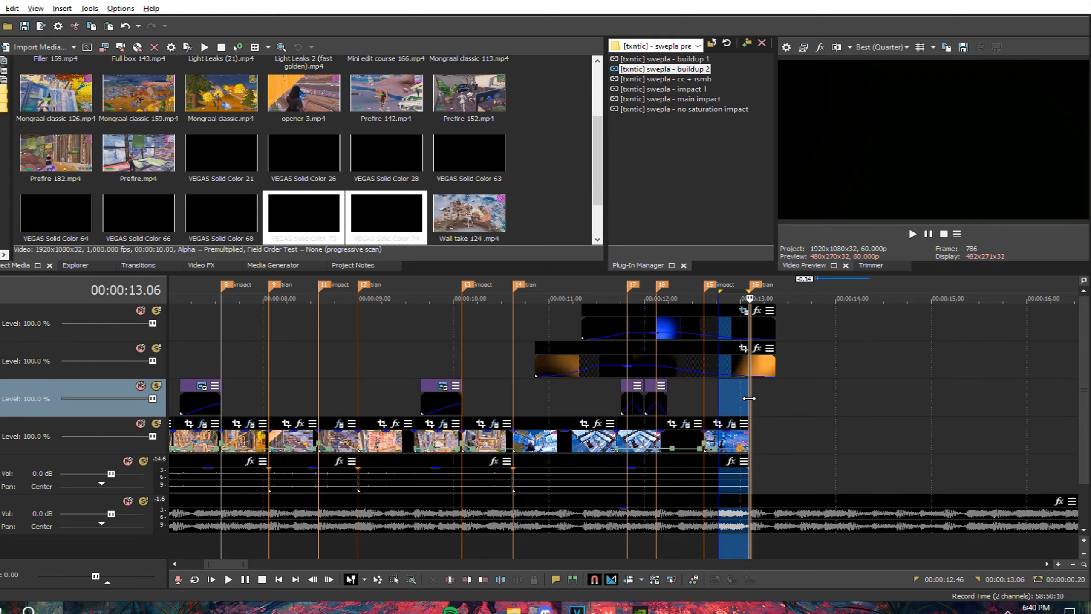
left_click(748, 398)
scroll(601, 421, "down", 5)
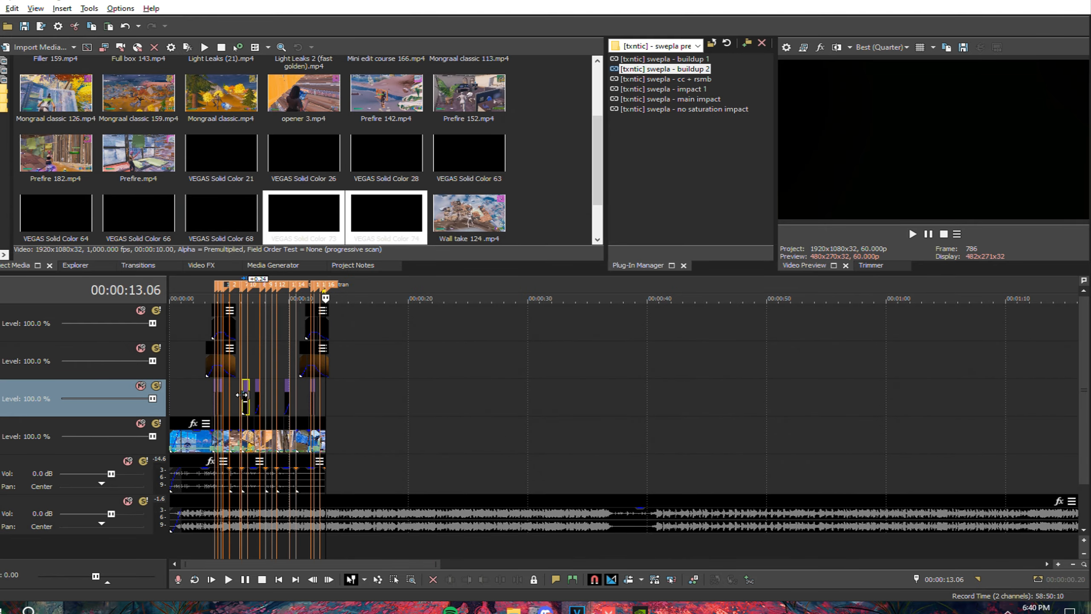
Split the gameplay clip 10 frames before transition marker 2, at 00:00:04.52
scroll(248, 395, "up", 4)
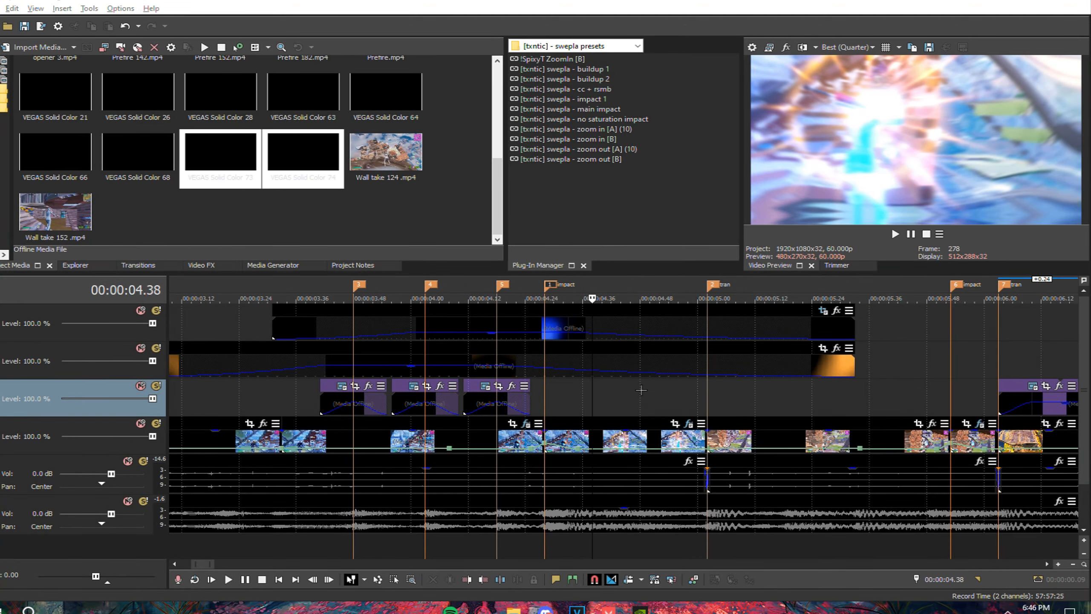
left_click(709, 394)
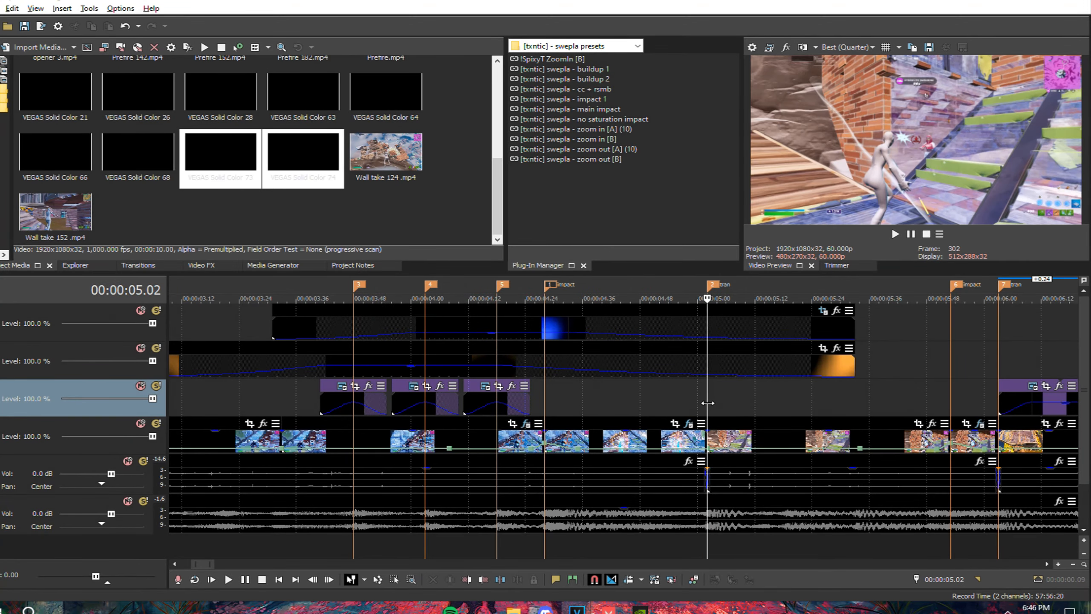
scroll(658, 394, "up", 1)
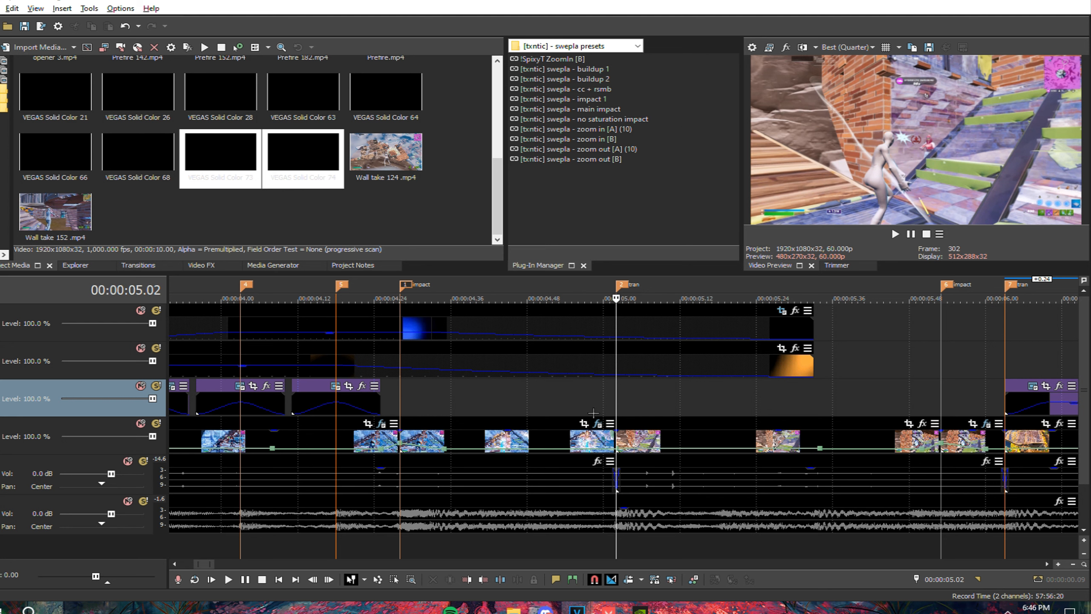
key("Left")
key("Left")
key("Left")
key("Left")
key("Left")
key("Left")
key("Left")
key("Left")
key("Left")
key("Left")
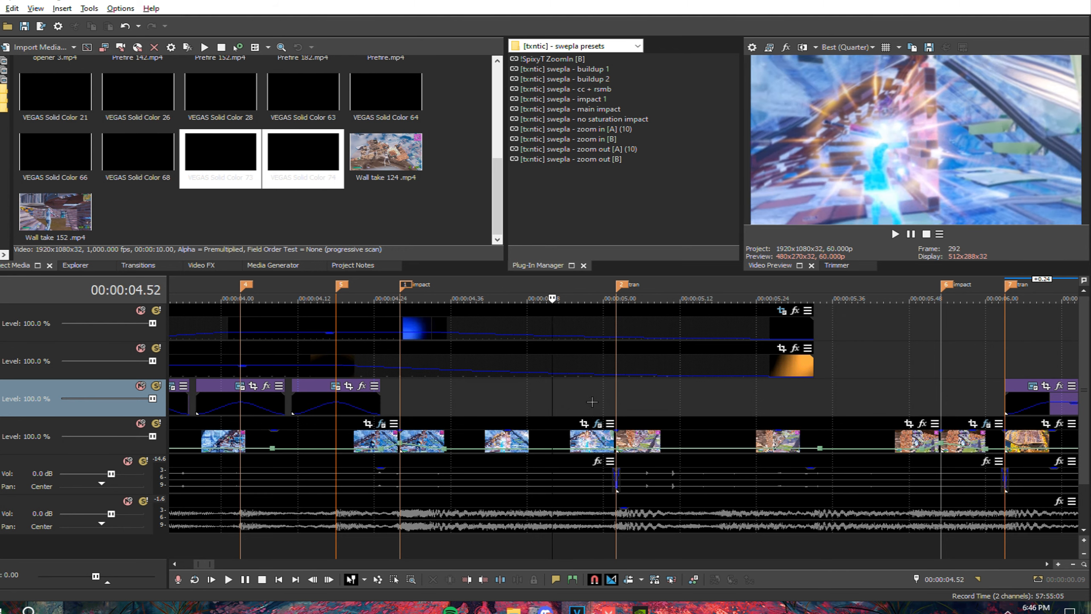
left_click(551, 421)
key("s")
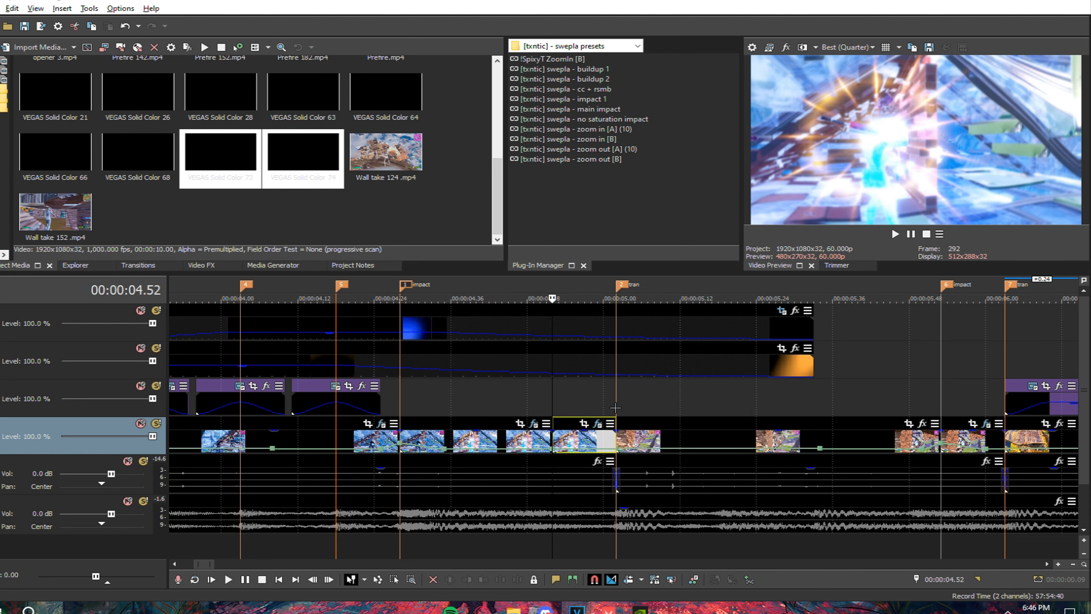
Split the gameplay clip 10 frames after transition marker 2, at 00:00:05.12
left_click(616, 405)
key("Right")
key("Right")
key("Right")
key("Right")
key("Right")
key("Right")
key("Right")
key("Right")
key("Right")
key("Right")
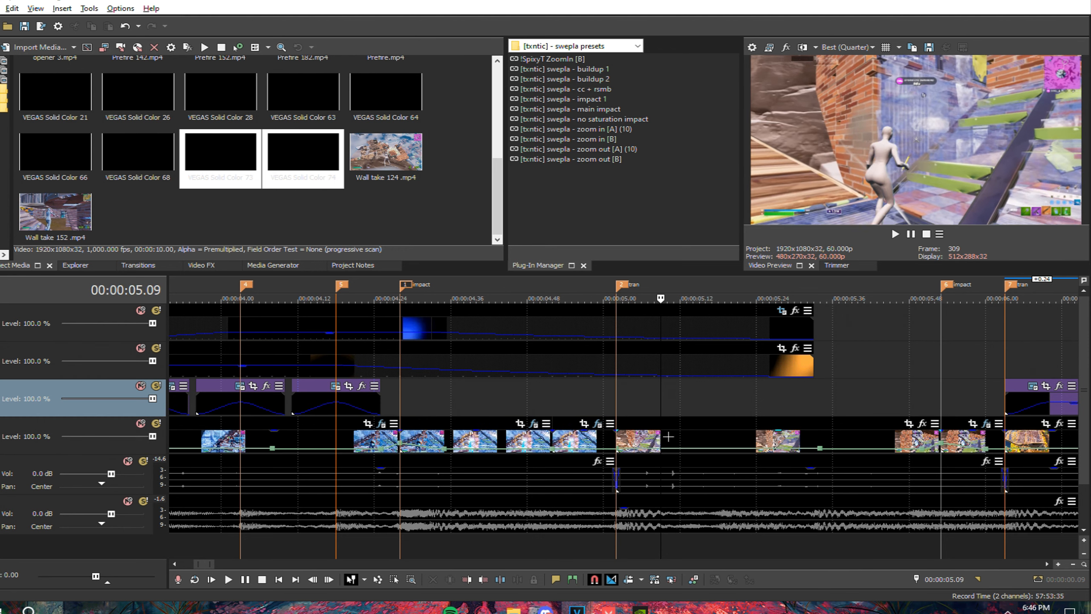
left_click(679, 421)
key("s")
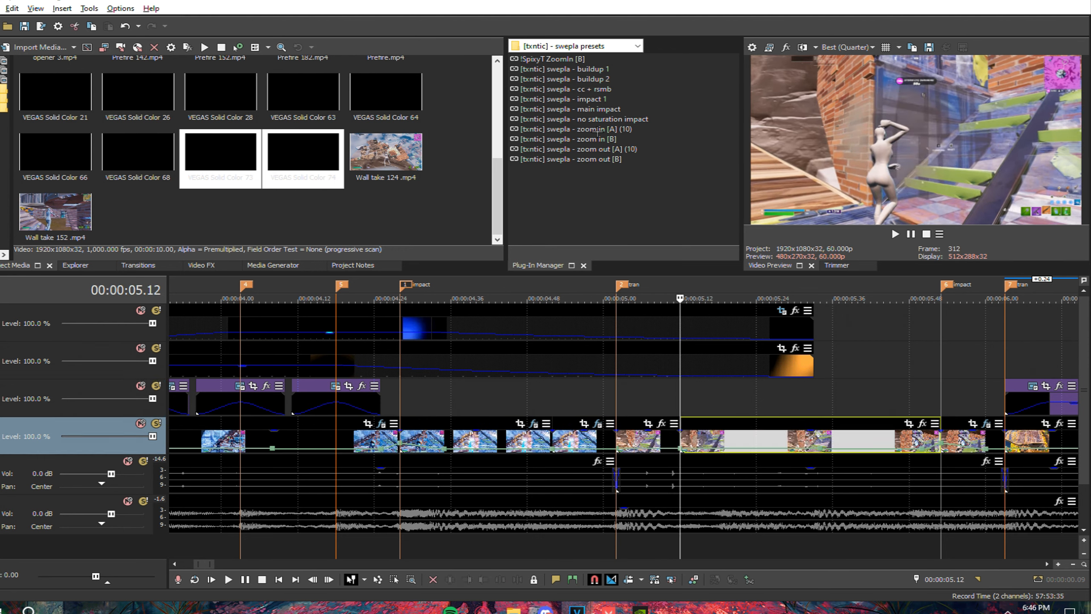
Apply the "[txntic] swepla - zoom in [A] (10)" preset to the 10-frame clip just before transition marker 2
left_click_drag(592, 129, 592, 374)
left_click(722, 15)
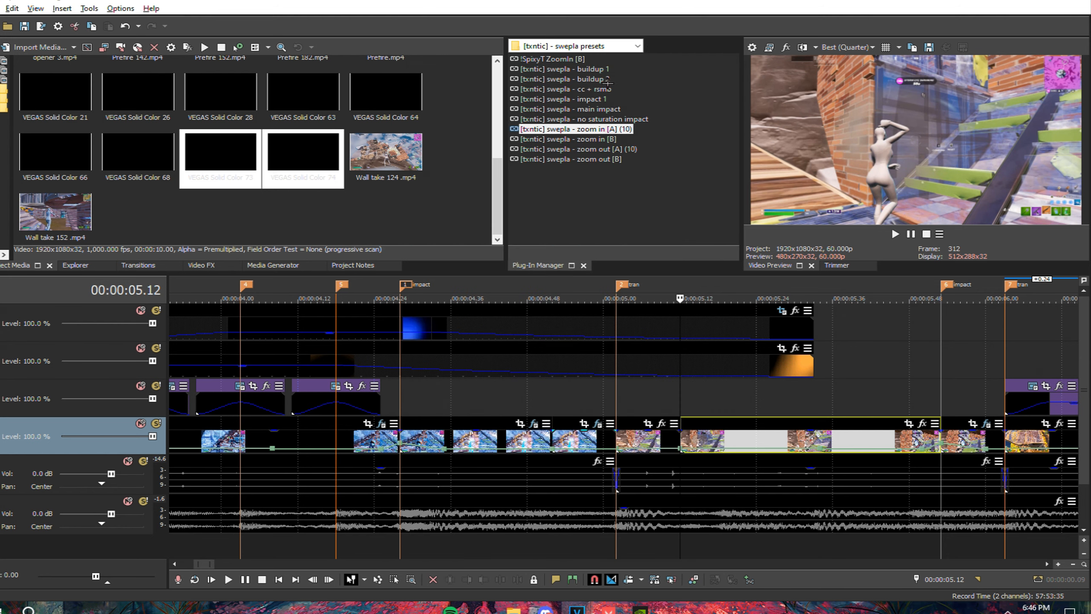
Apply the "[txntic] swepla - zoom in [B]" preset to the 10-frame clip just after transition marker 2
left_click_drag(581, 137, 668, 442)
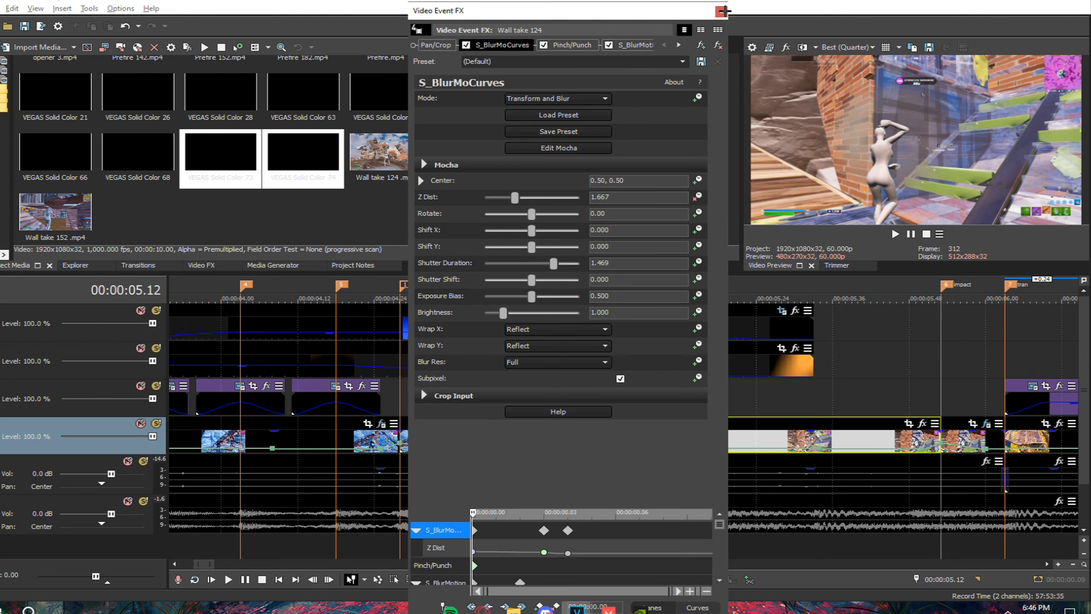
left_click(722, 15)
Split the gameplay clip 10 frames after transition marker 9, at 00:00:08.14
scroll(794, 440, "down", 3)
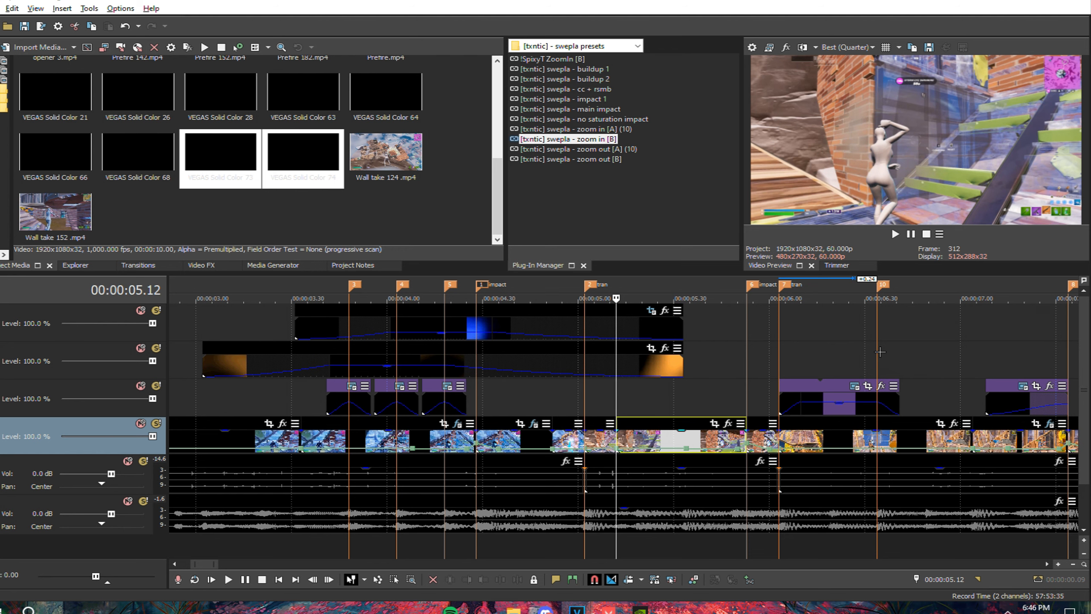
left_click(889, 365)
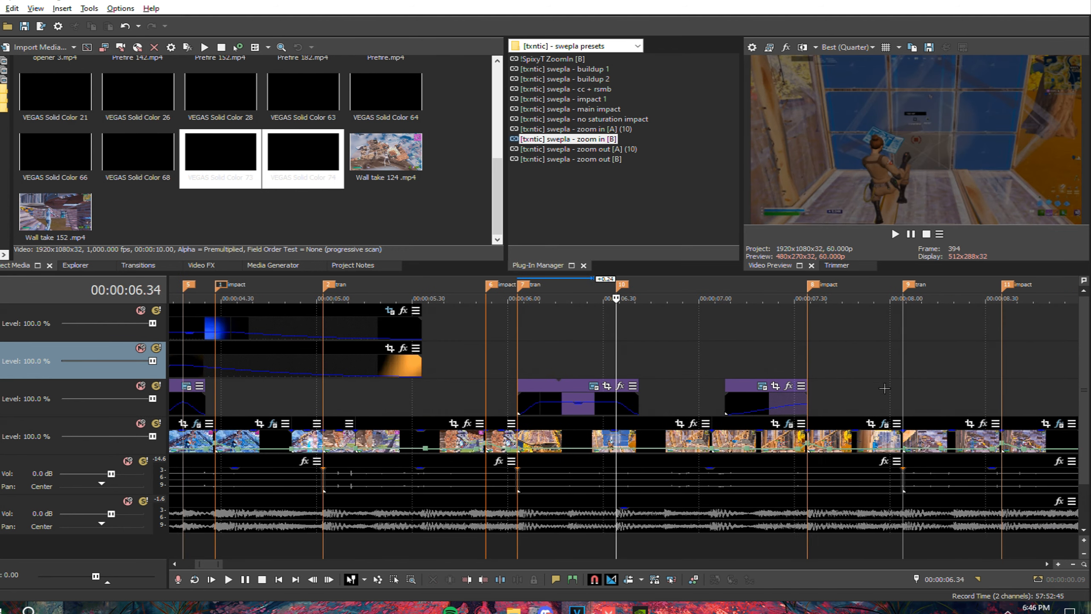
left_click(893, 407)
left_click(897, 404)
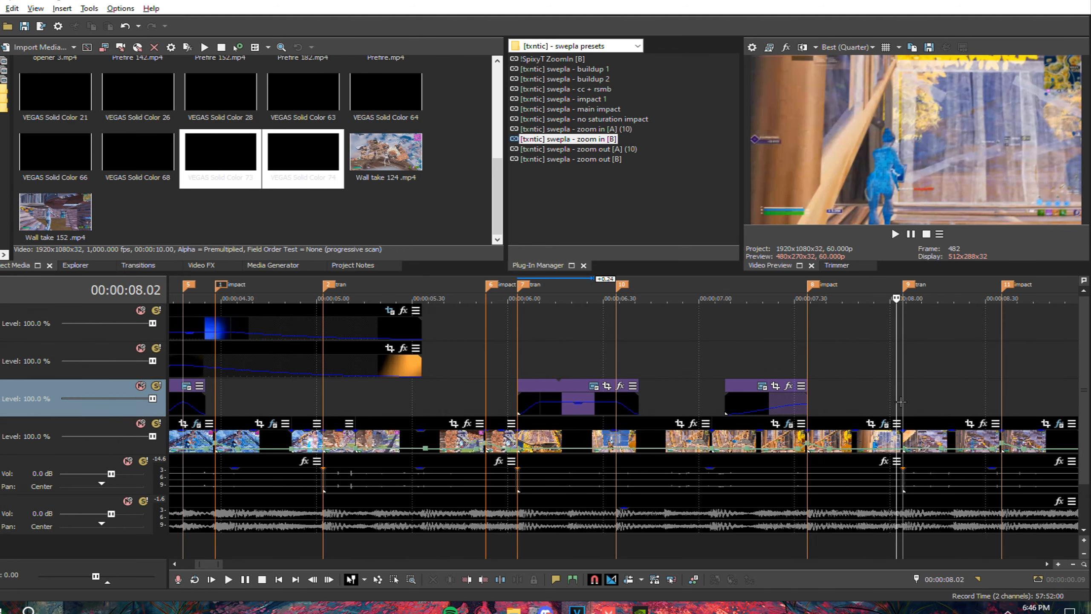
left_click(902, 401)
scroll(813, 442, "up", 3)
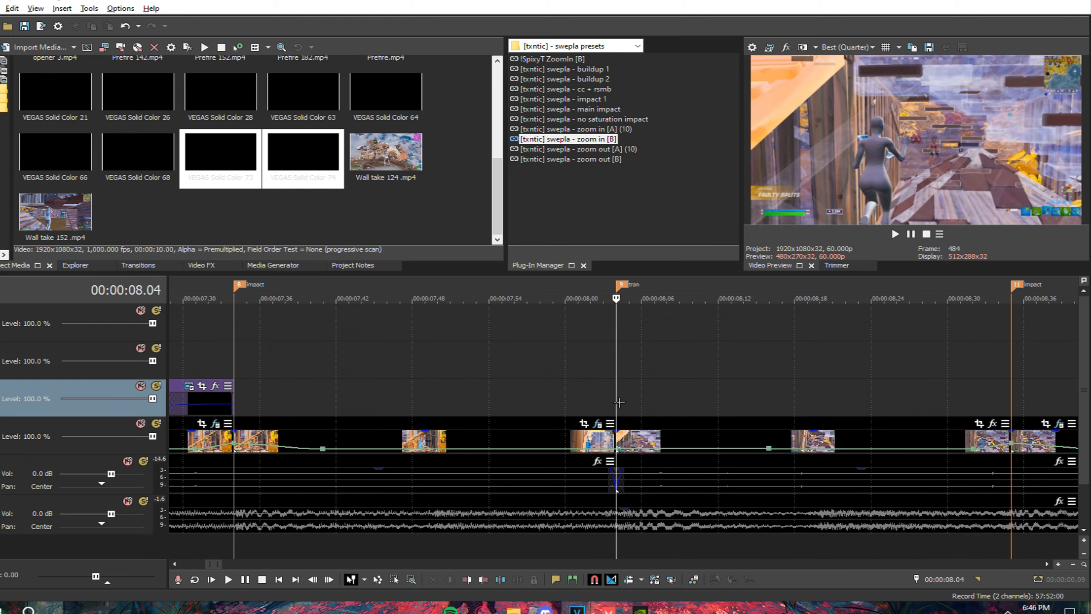
left_click(673, 406)
left_click_drag(674, 406, 745, 416)
left_click(741, 433)
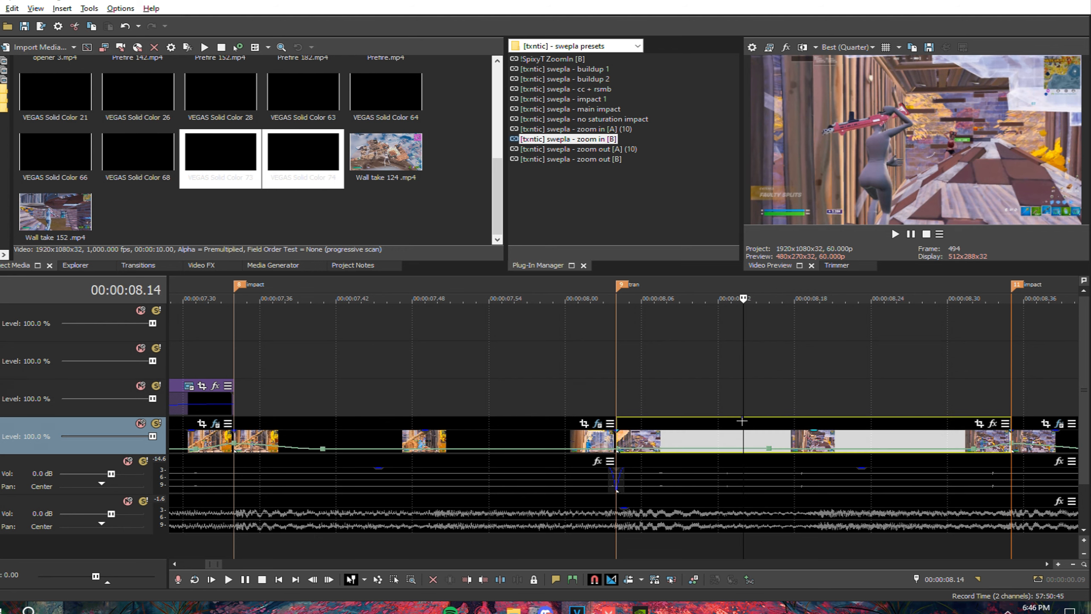
key("s")
Split the gameplay clip 10 frames before transition marker 9, at 00:00:07.54
left_click_drag(615, 400, 457, 402)
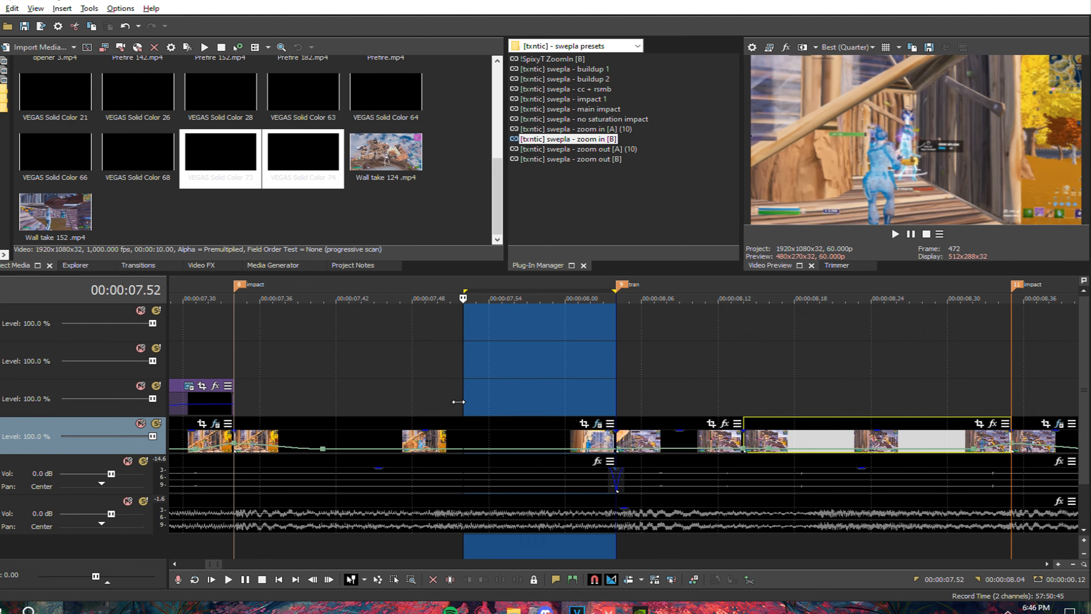
left_click(488, 415)
left_click(487, 423)
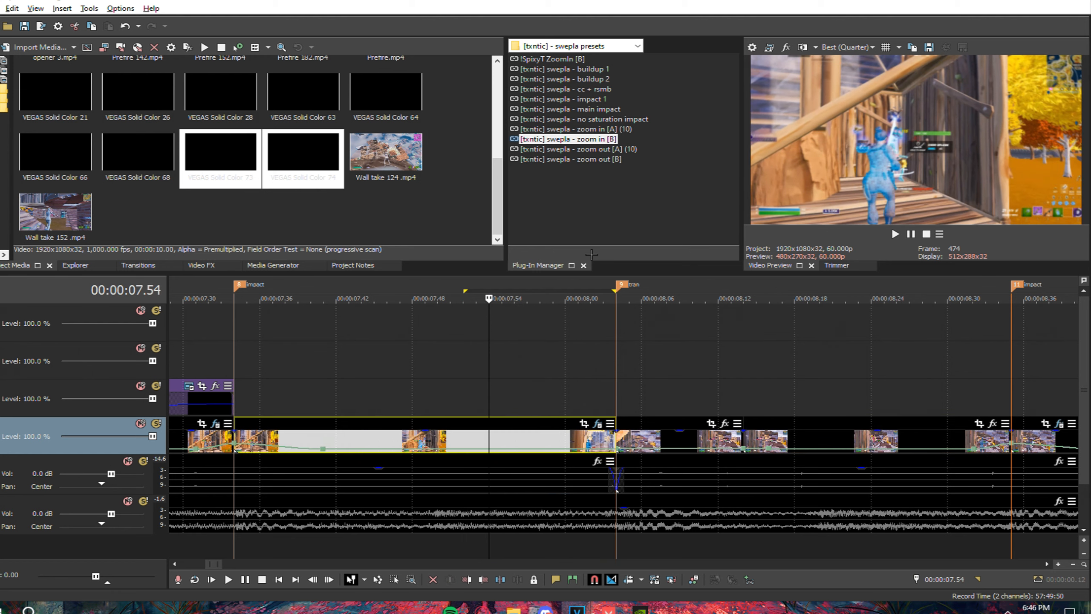
key("s")
Apply the "swepla - zoom out [A] (10)" preset to the 10-frame clip before transition marker 9 and "swepla - zoom out [B]" to the one after it
left_click_drag(599, 149, 543, 421)
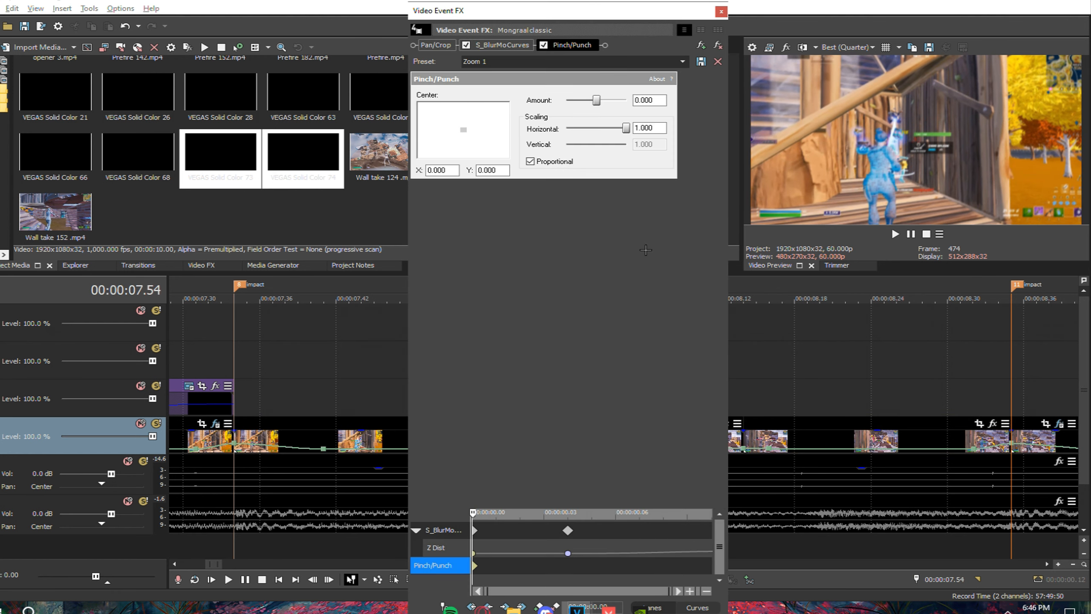
left_click(722, 12)
left_click(608, 160)
left_click_drag(608, 161, 699, 419)
left_click(723, 12)
left_click_drag(462, 349, 782, 378)
Split the gameplay clip 10 frames before transition marker 12, at 00:00:08.50
scroll(784, 384, "down", 2)
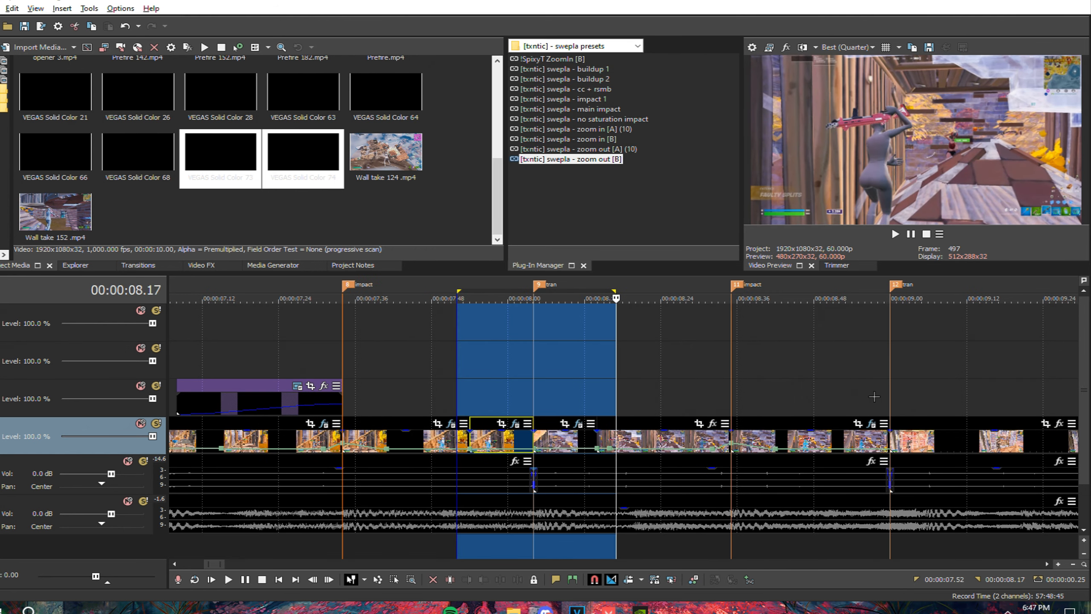
left_click(882, 406)
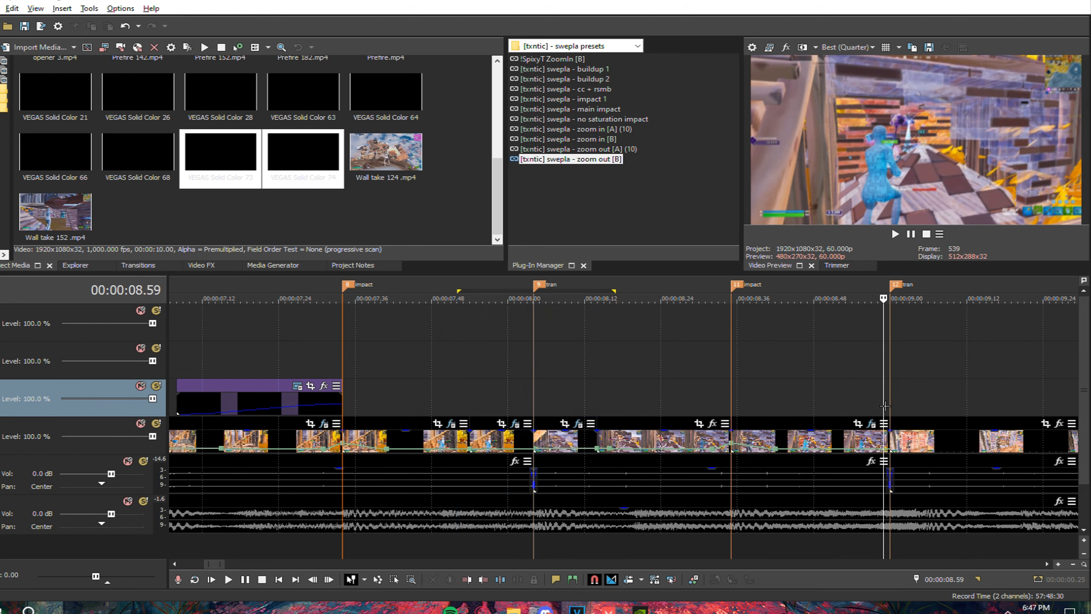
left_click(888, 406)
scroll(888, 406, "up", 2)
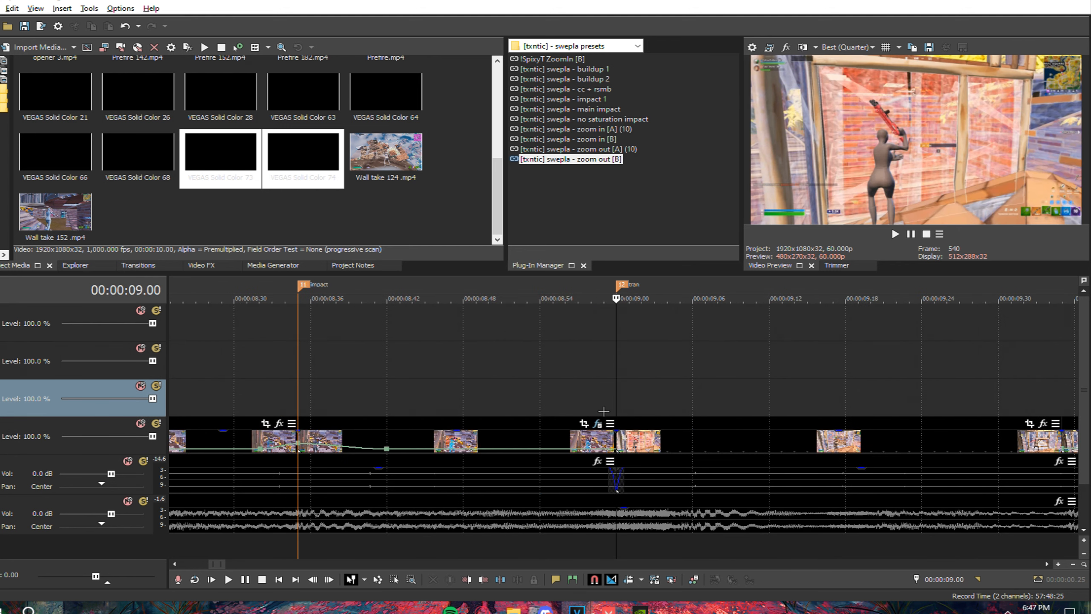
left_click_drag(603, 411, 492, 397)
left_click(491, 415)
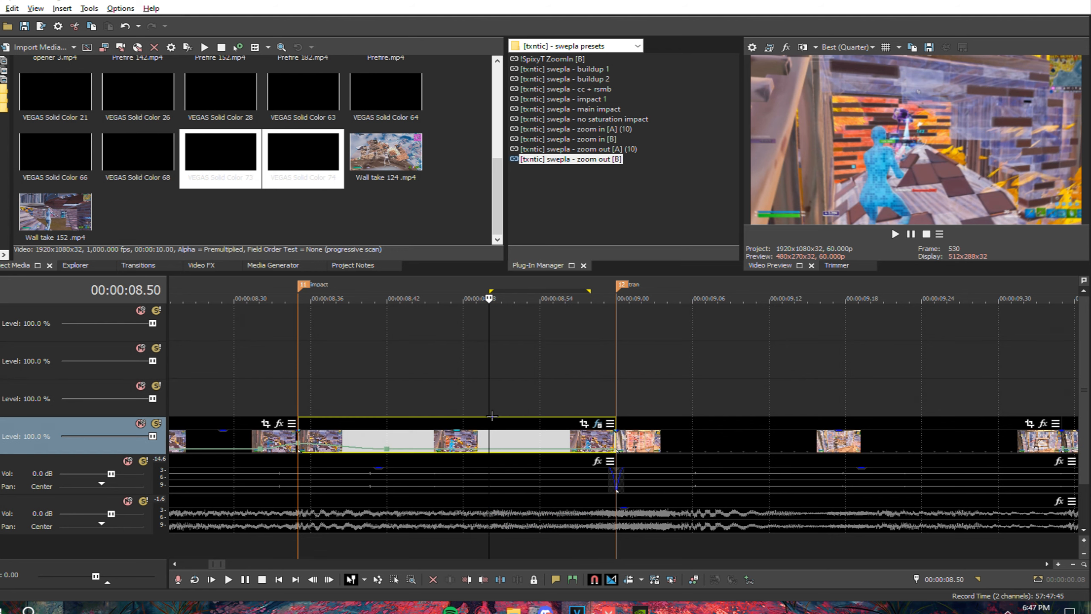
Split the gameplay clip 10 frames after transition marker 12, at 00:00:09.10
left_click_drag(618, 400, 718, 400)
left_click(724, 434)
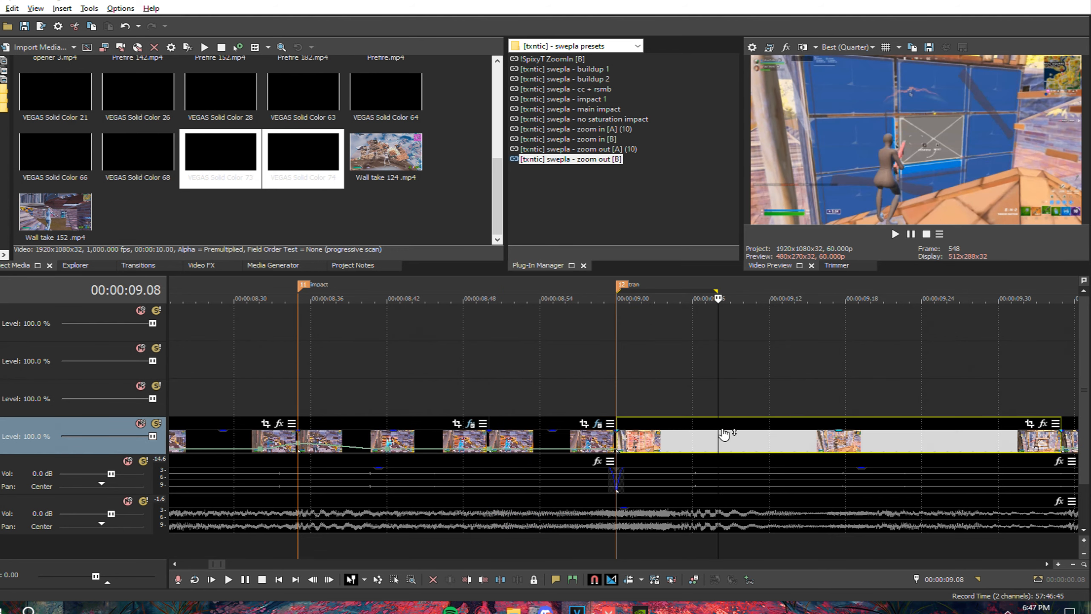
key("Right")
key("Right")
key("s")
Apply the "swepla - zoom in [A] (10)" preset to the 10-frame clip before transition marker 12 and "swepla - zoom in [B]" to the one after it
left_click_drag(608, 131, 576, 434)
left_click(719, 13)
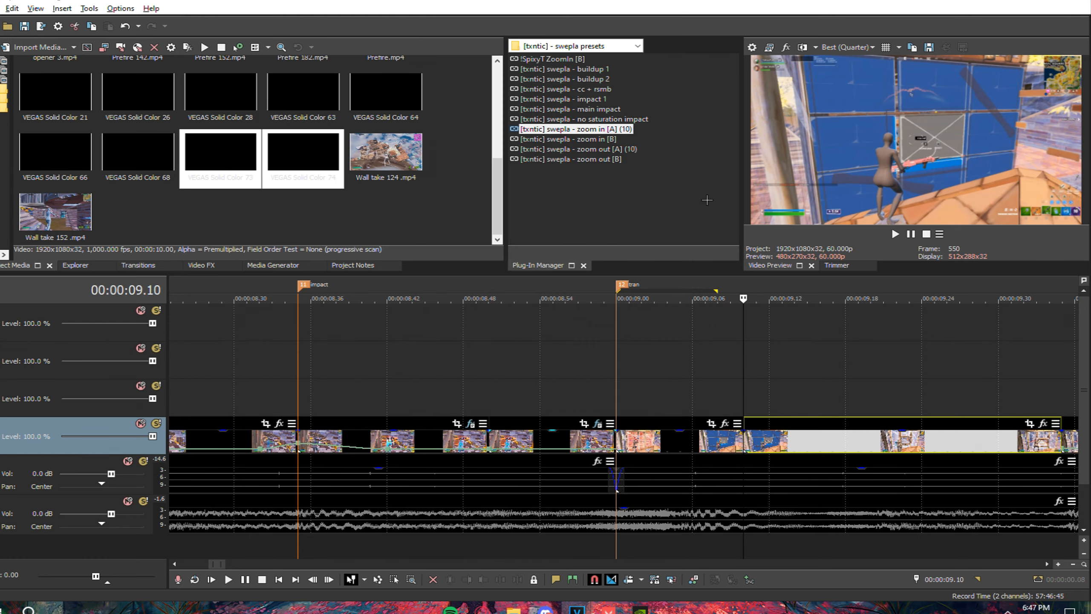
left_click_drag(600, 138, 716, 434)
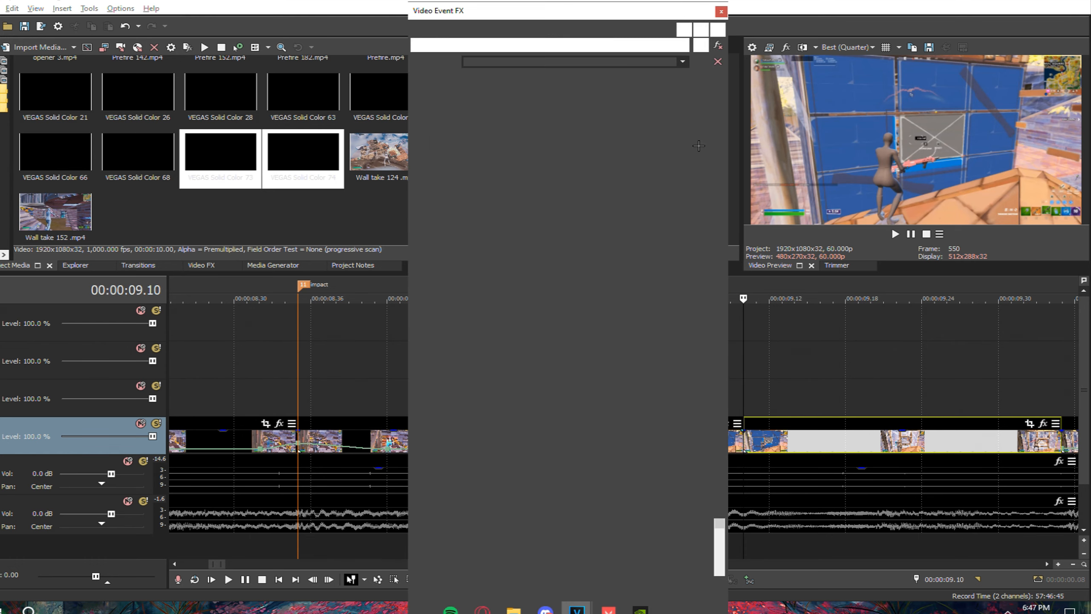
left_click(721, 12)
Place the playhead at transition marker 14, at 00:00:10.37
scroll(788, 439, "down", 3)
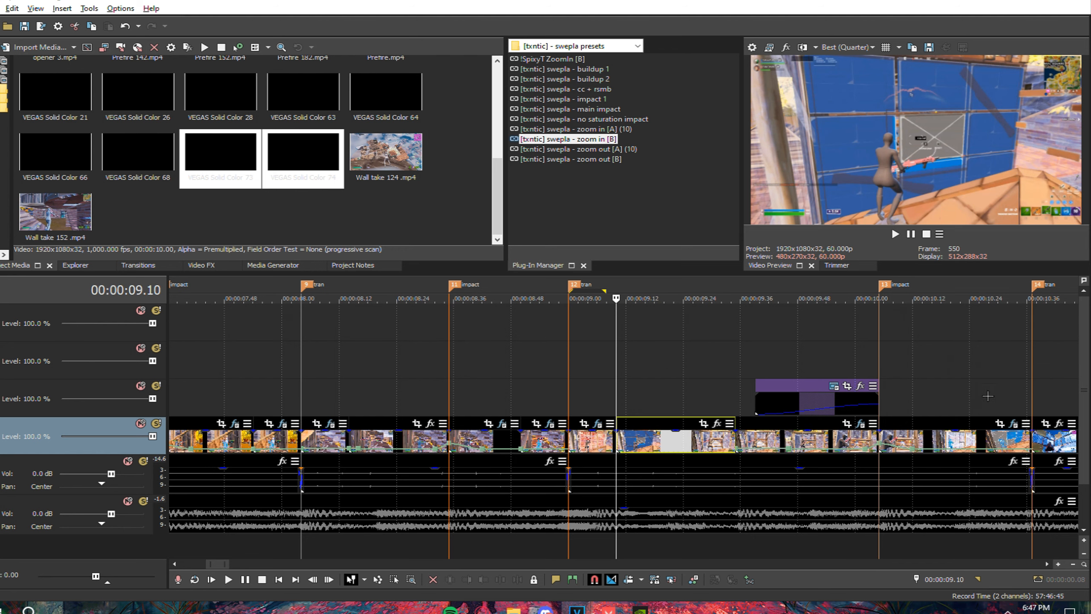
left_click(1016, 408)
scroll(1017, 408, "up", 3)
left_click(678, 400)
key("Right")
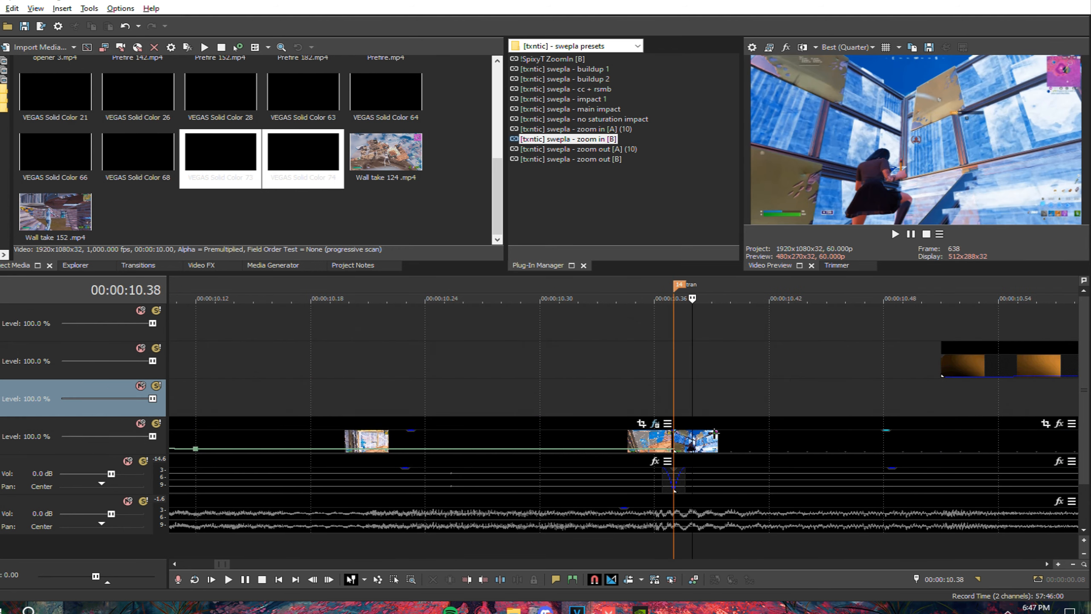
key("Right")
key("Right")
key("Right")
key("Right")
key("Right")
key("Right")
key("Right")
Split the gameplay and audio 10 frames after and 10 frames before transition marker 14, at 00:00:10.47 and 00:00:10.27
left_click(676, 401)
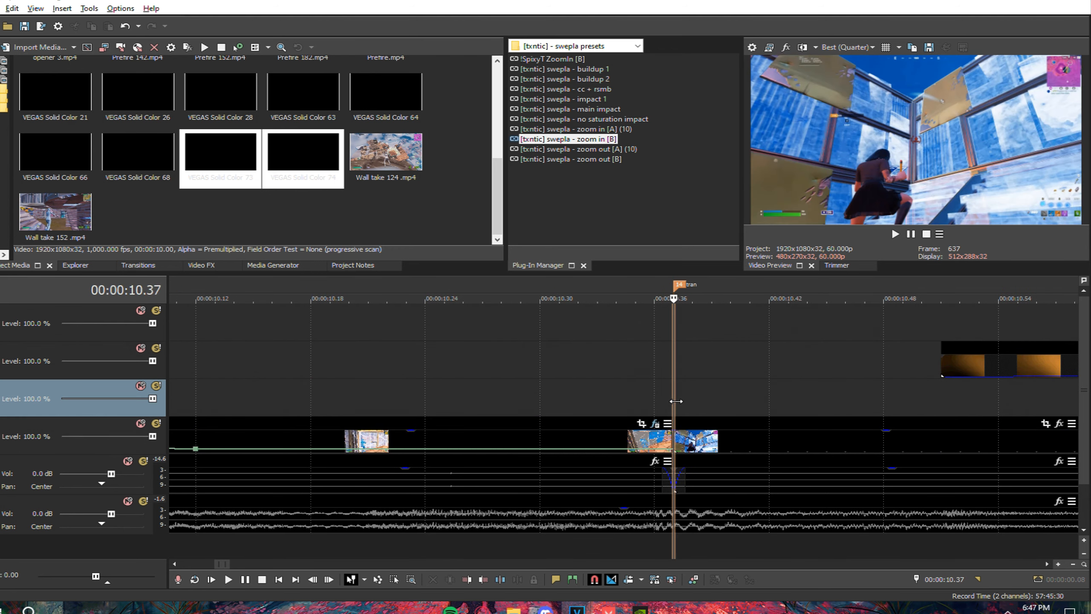
left_click_drag(676, 401, 871, 436)
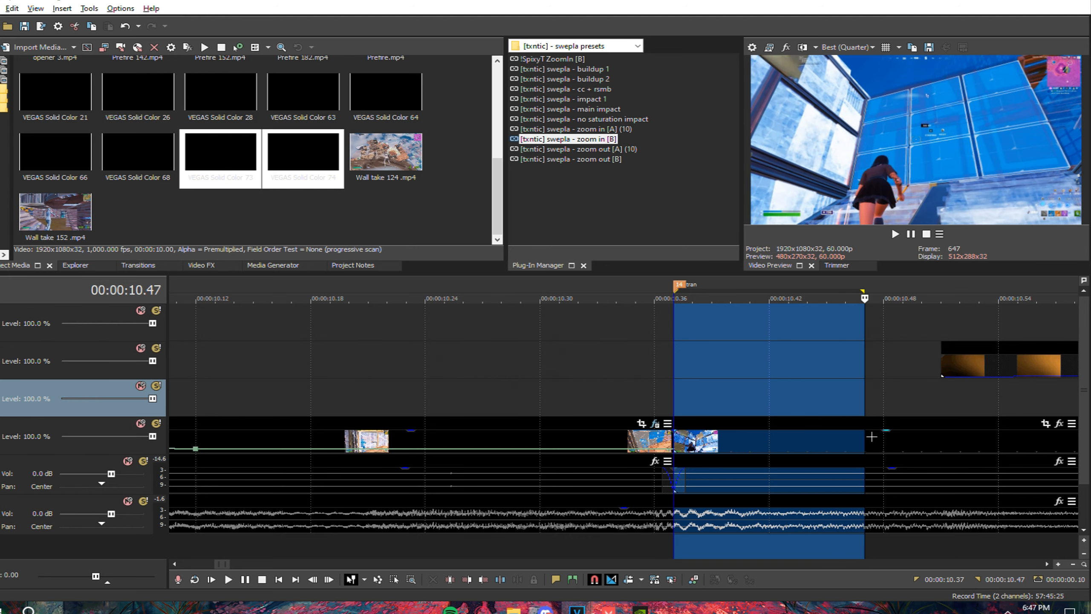
left_click(865, 415)
key("s")
mouse_move(673, 407)
left_mouse_down()
mouse_move(439, 400)
mouse_move(672, 406)
mouse_move(483, 404)
left_mouse_up()
key("s")
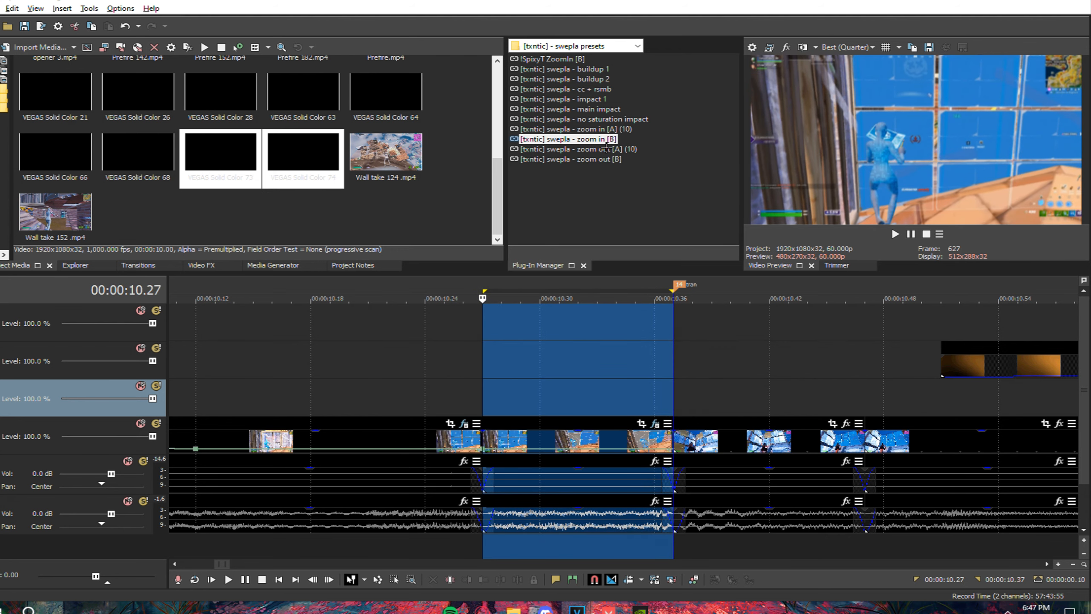
Apply the "swepla - zoom out [A] (10)" preset to the 10-frame clip before transition marker 14 and "swepla - zoom out [B]" to the one after it
left_click_drag(606, 148, 615, 428)
left_click(719, 13)
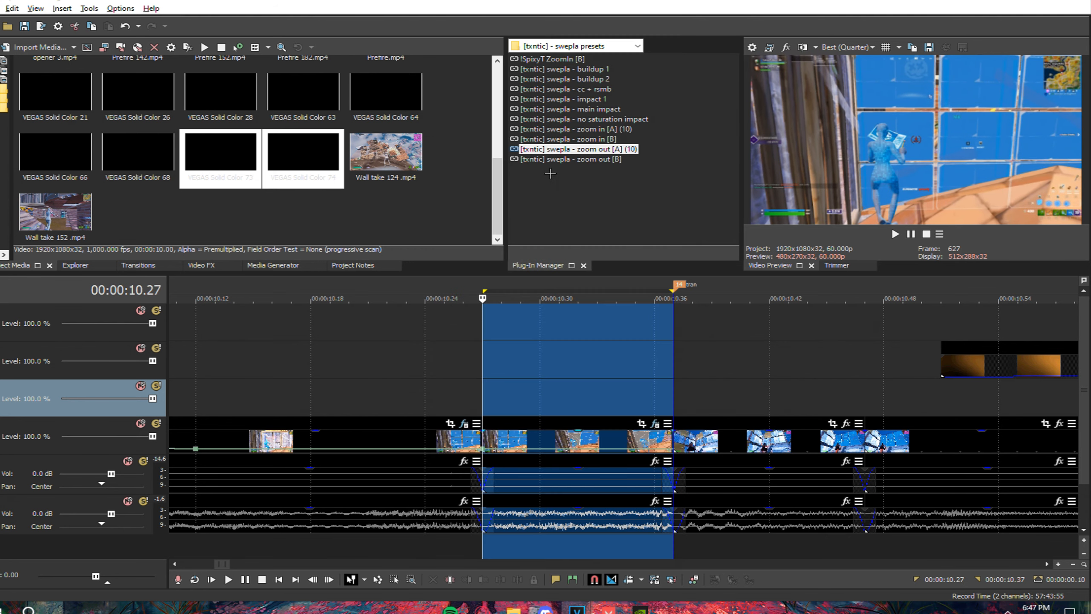
left_click_drag(567, 158, 760, 426)
left_click(723, 12)
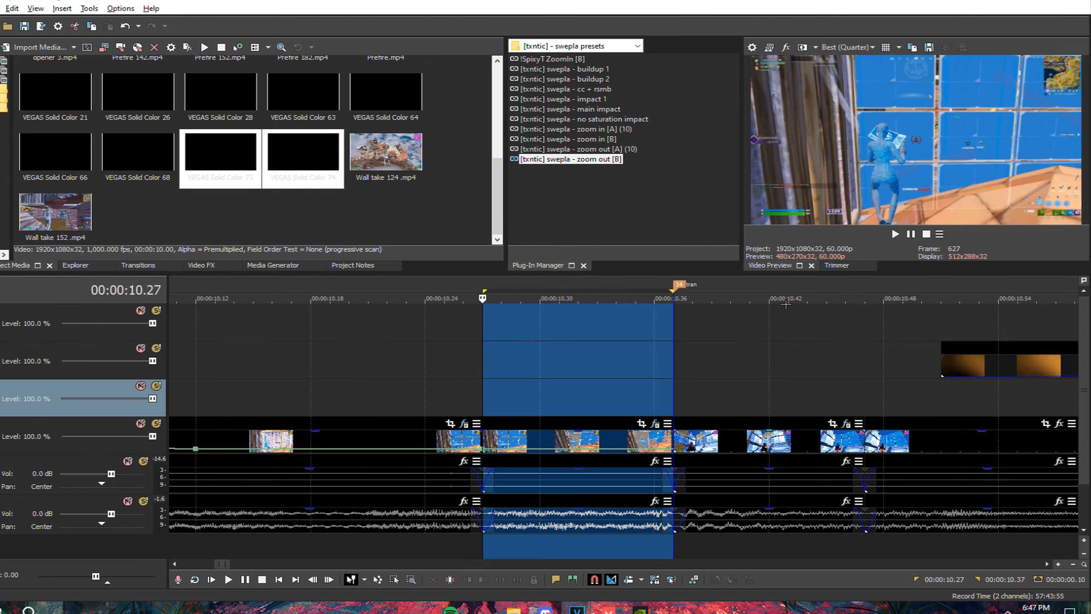
Split the last gameplay clip 10 frames before transition marker 16, at 00:00:12.56
scroll(779, 436, "down", 5)
left_click(978, 410)
scroll(975, 411, "up", 3)
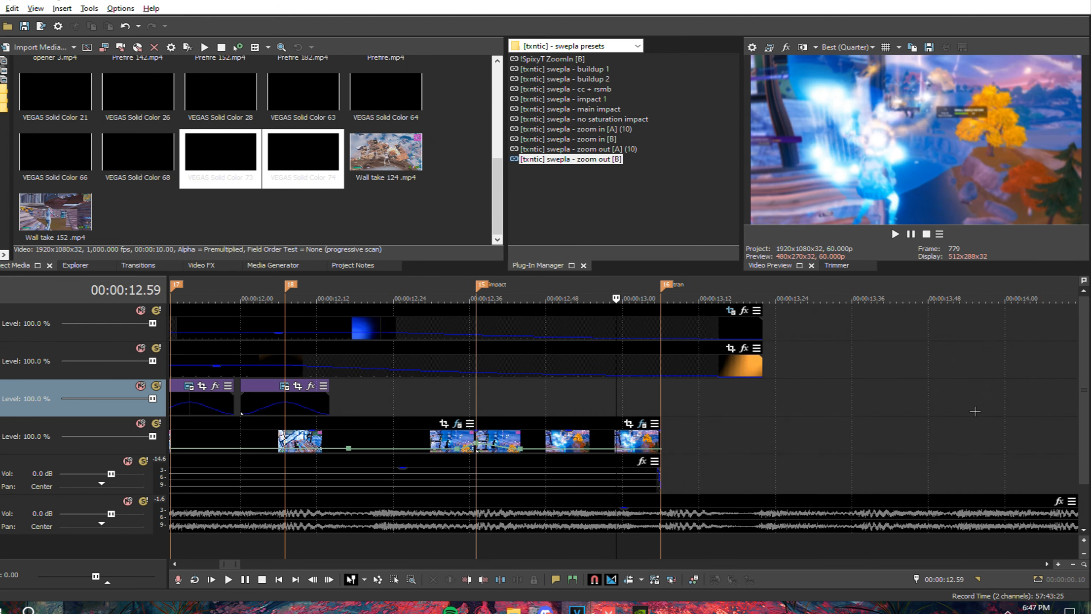
left_click(657, 401)
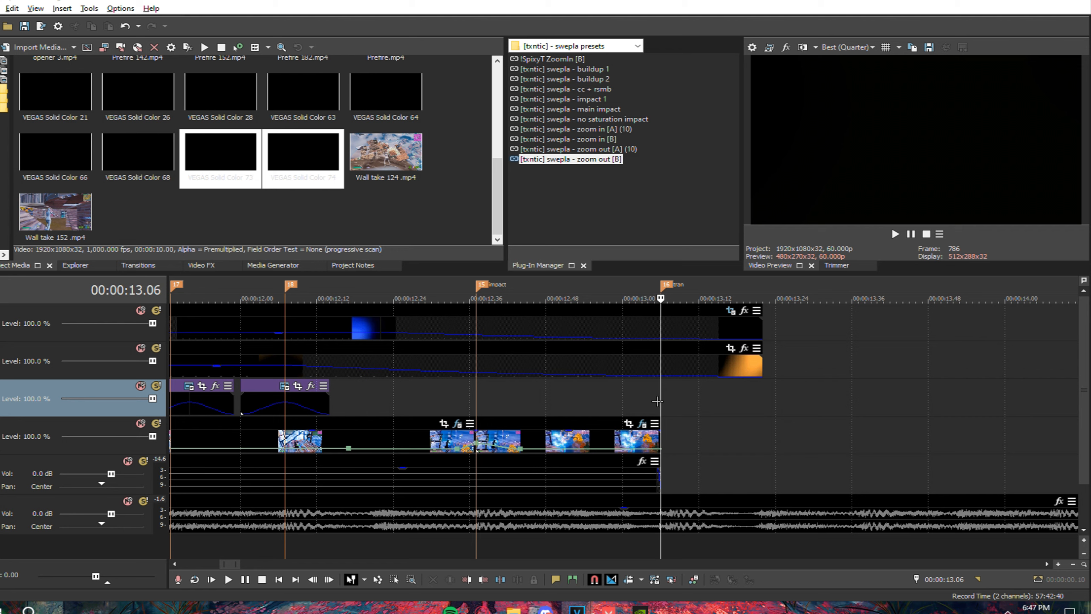
key("Left")
key("Left")
key("Left")
key("Left")
key("Left")
key("Left")
key("Left")
key("Left")
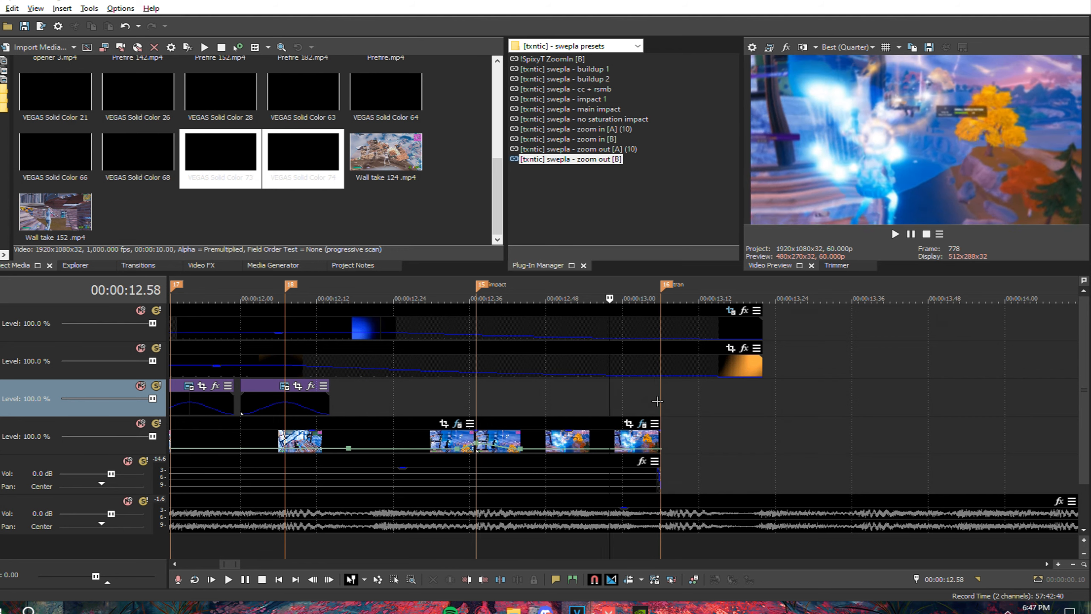
left_click(598, 422)
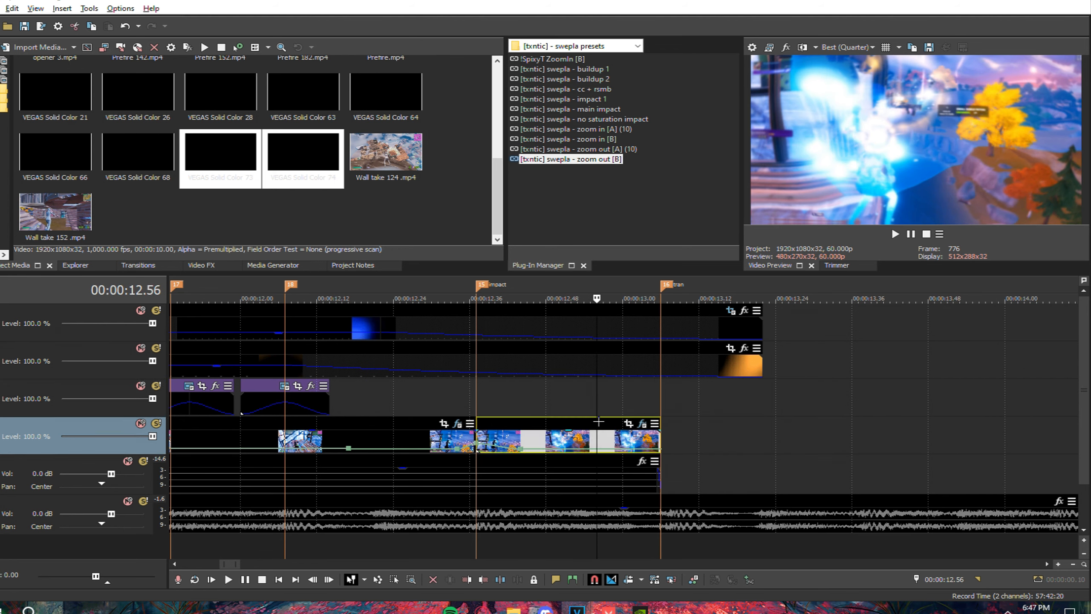
key("s")
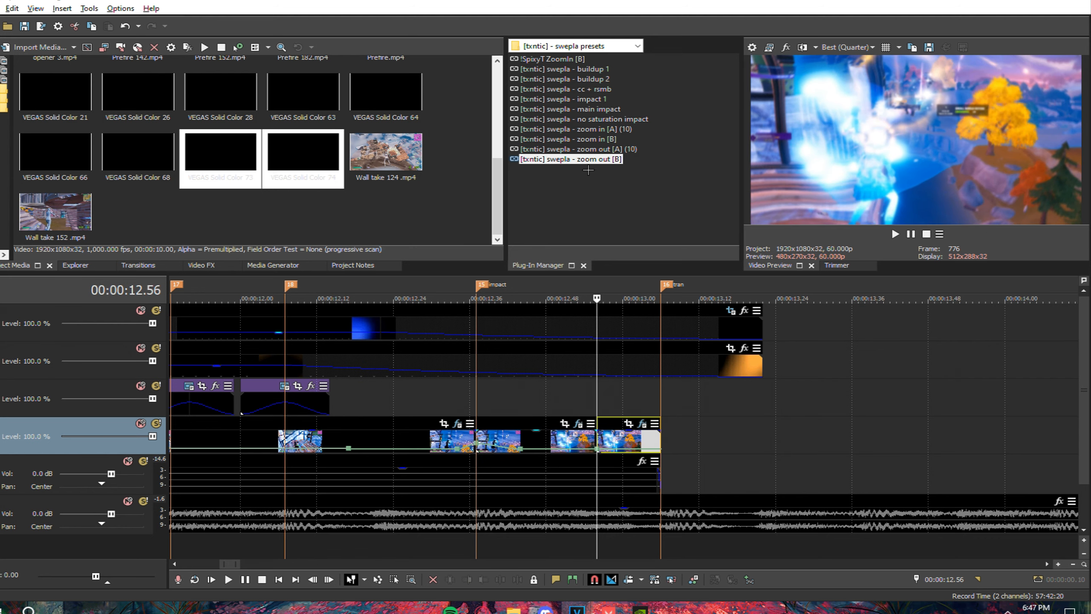
Apply the "[txntic] swepla - zoom in [A] (10)" preset to the final 10-frame clip before transition marker 16
left_click_drag(599, 130, 614, 425)
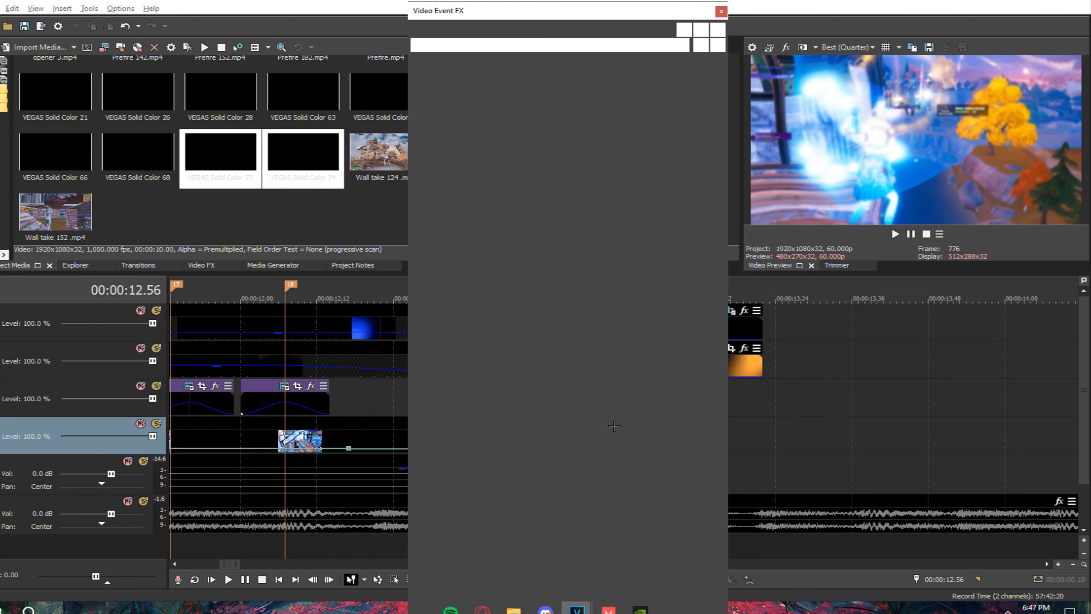
left_click(721, 11)
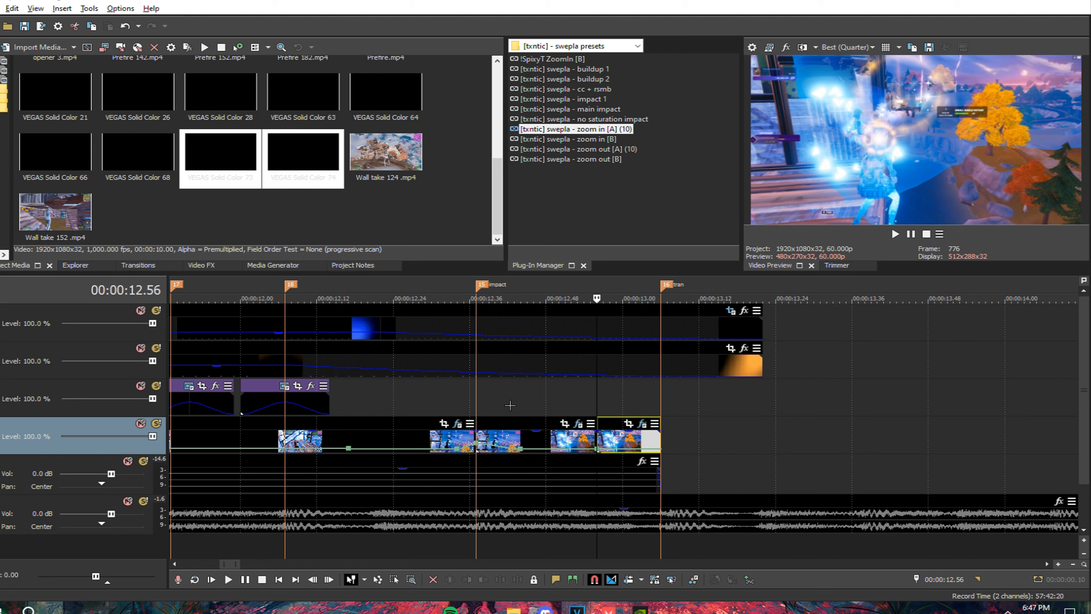
left_click_drag(510, 405, 724, 399)
Trim the ends of the orange and blue light leak events back to transition marker 16
left_click_drag(757, 365, 660, 364)
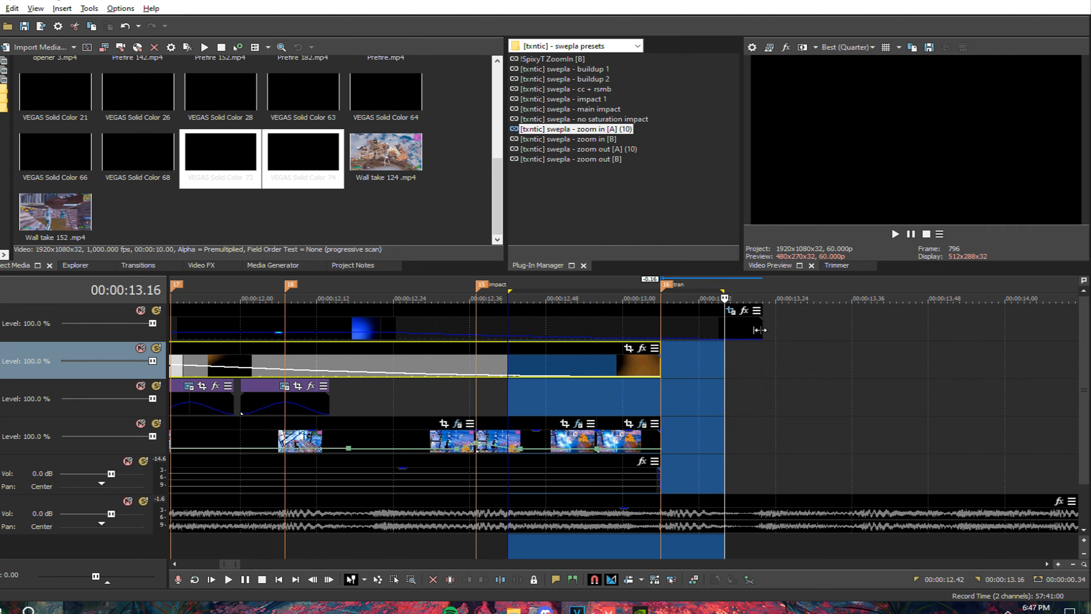
left_click_drag(759, 330, 662, 335)
left_click_drag(572, 398, 702, 402)
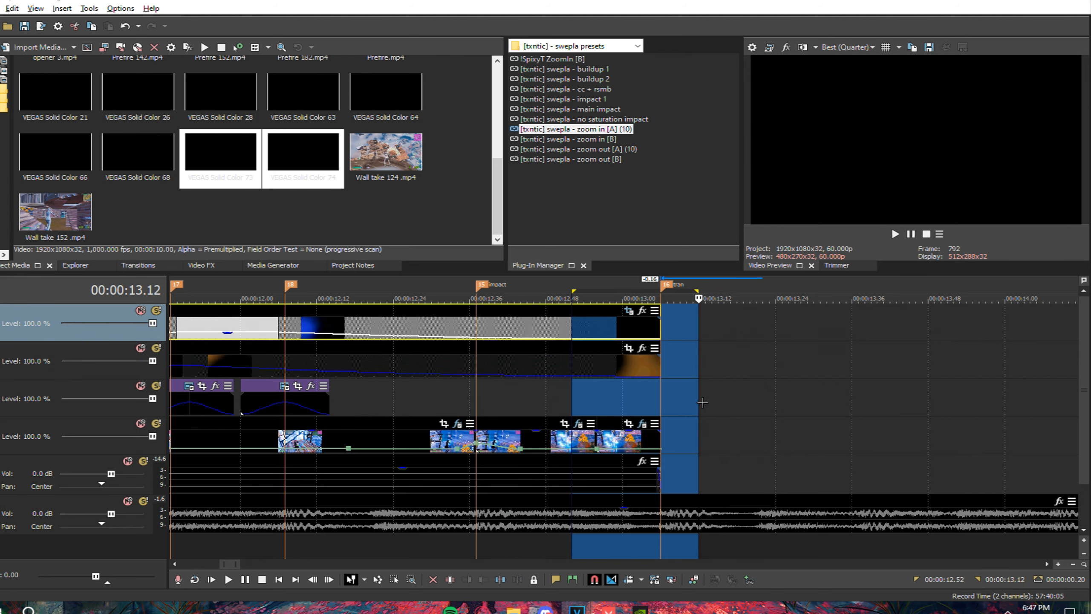
Split the song at 00:00:14.34 and delete everything after the split
scroll(702, 402, "down", 5)
left_click(742, 449)
scroll(741, 450, "down", 1)
left_click(619, 502)
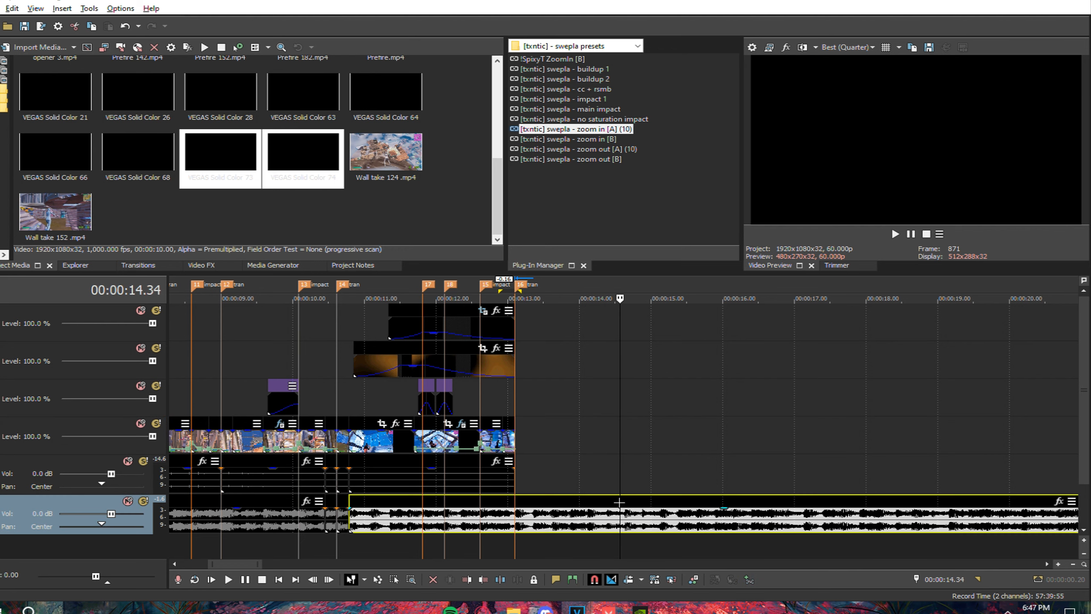
key("s")
key("Delete")
Add a fade-out to the song, running from transition marker 16 to the song's end
left_click_drag(618, 510, 517, 517)
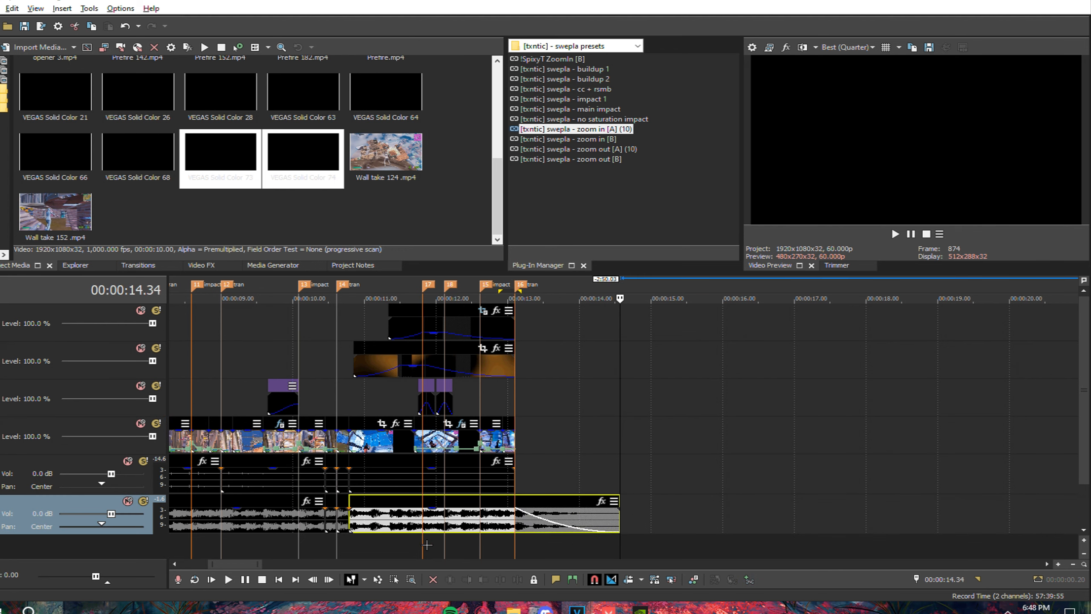
left_click_drag(426, 545, 602, 481)
left_click(597, 478)
scroll(577, 469, "down", 1)
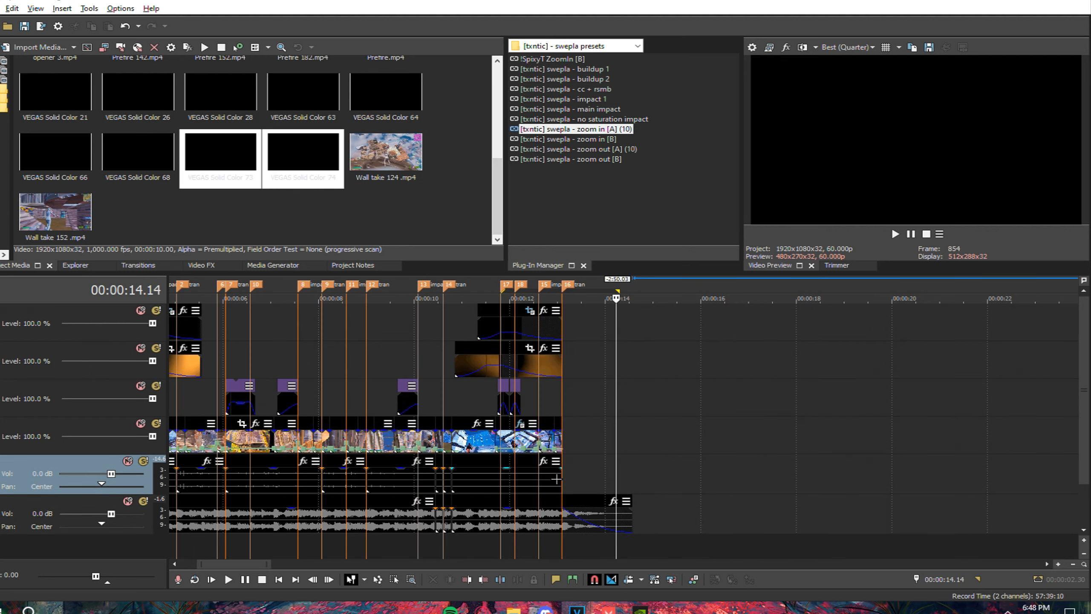
scroll(403, 472, "down", 1)
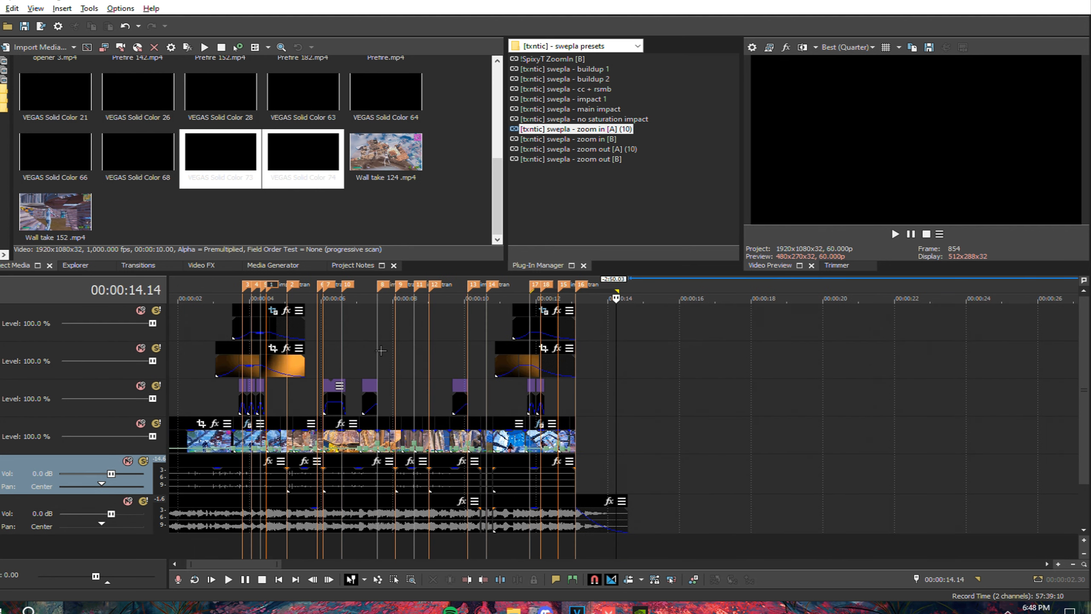
left_click(380, 351)
scroll(382, 352, "up", 4)
scroll(332, 484, "down", 1)
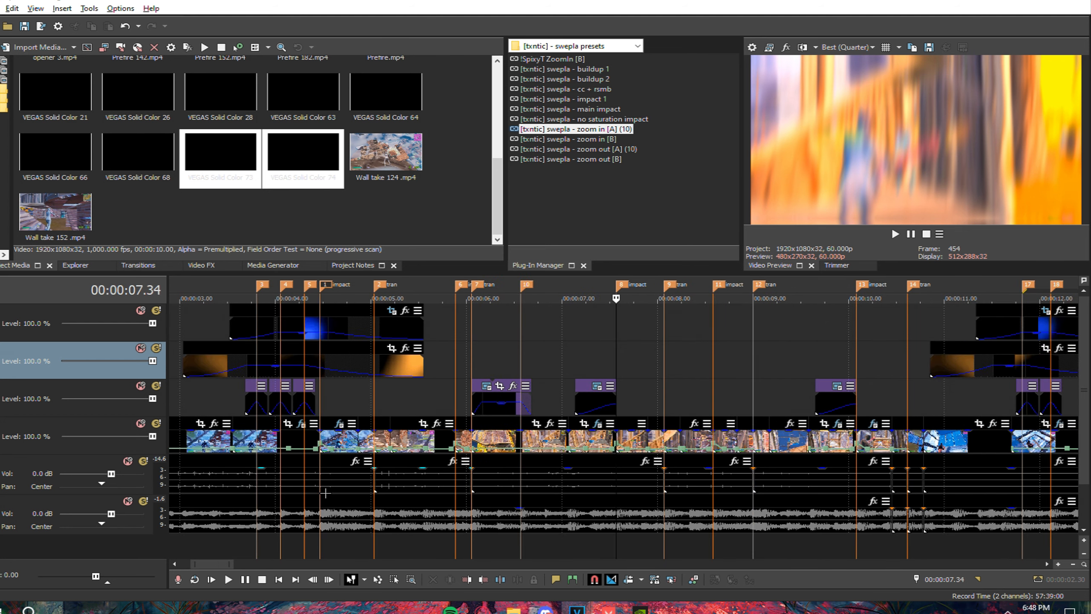
scroll(467, 513, "down", 1)
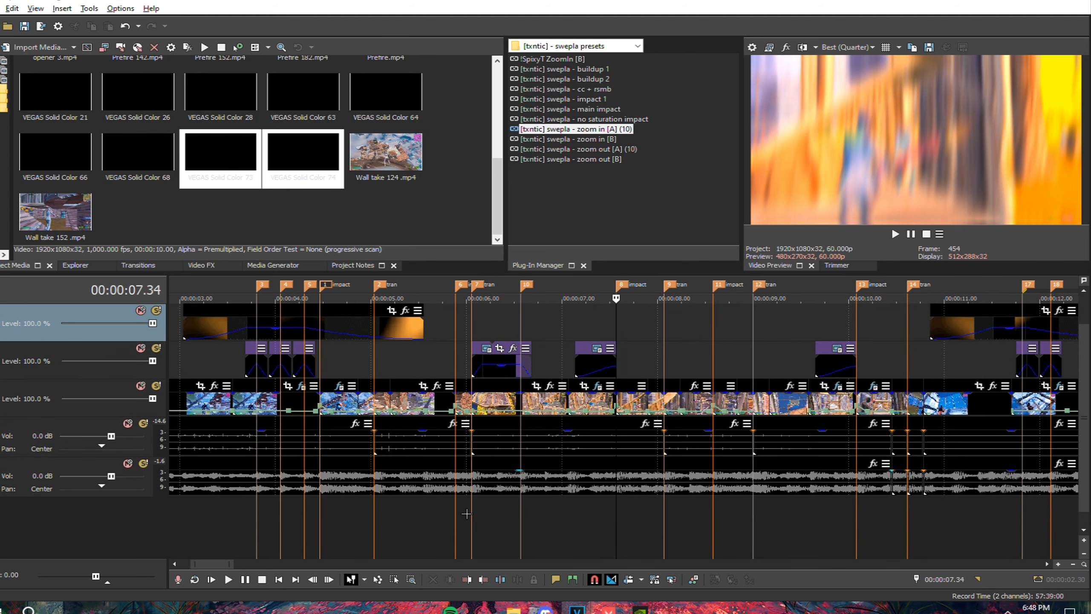
scroll(337, 528, "up", 1)
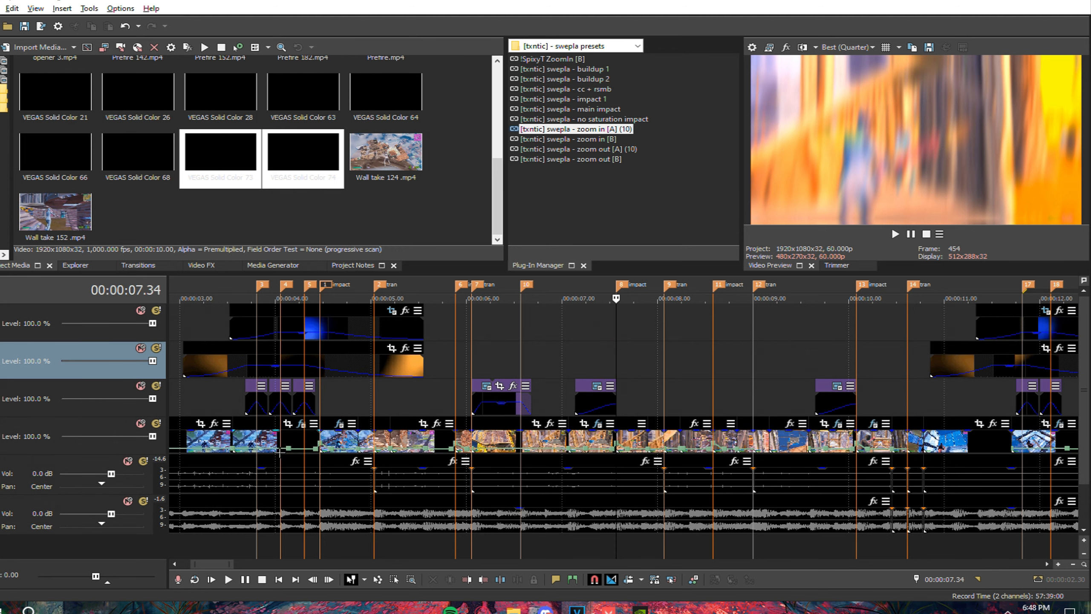
scroll(280, 452, "down", 2)
Apply the "[txntic] swepla - cc + rsmb" preset as track effects to the gameplay clips track and the flash track above it
left_click(272, 386)
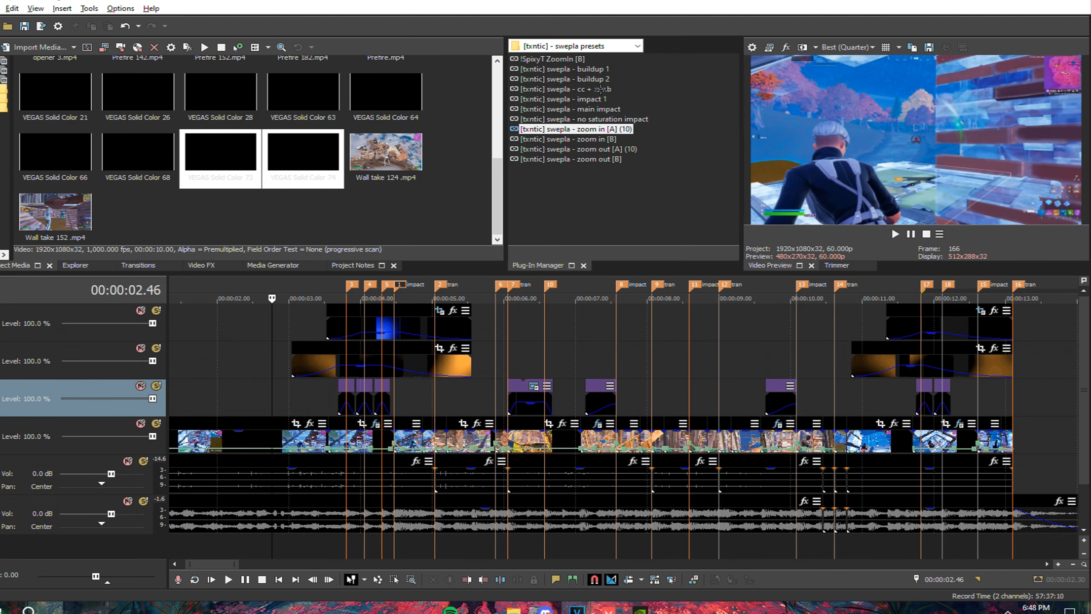
left_click_drag(600, 89, 140, 425)
left_click_drag(54, 426, 55, 427)
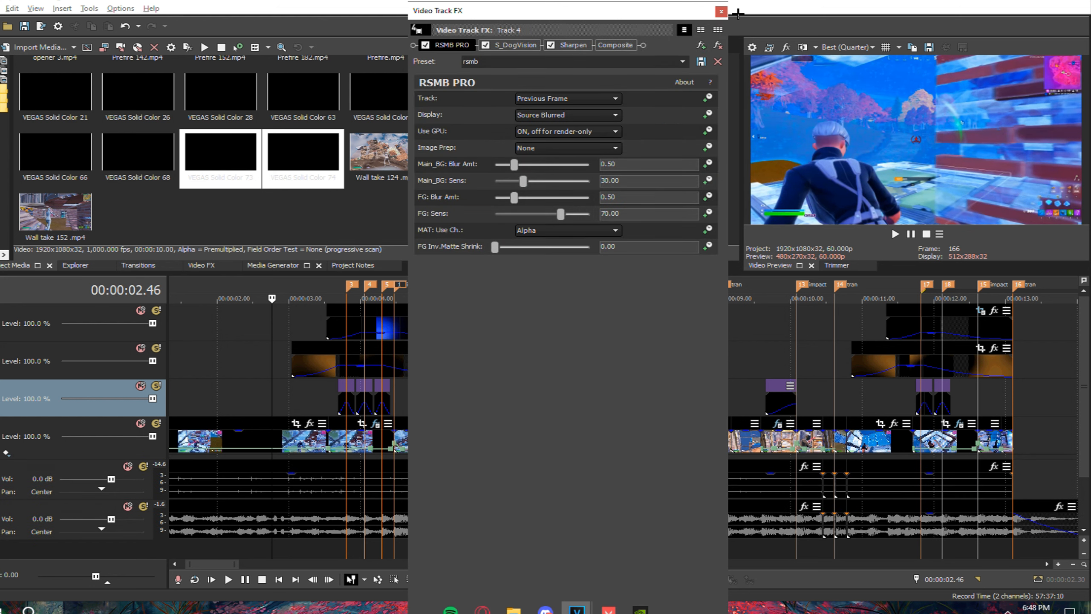
left_click(724, 7)
left_click_drag(577, 91, 233, 302)
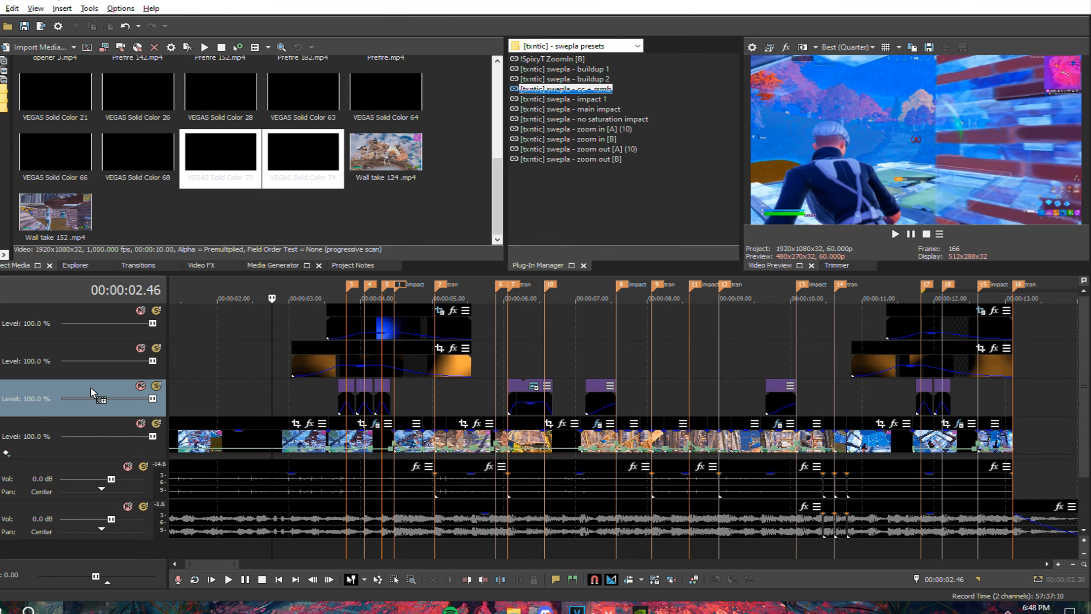
left_click_drag(18, 398, 19, 399)
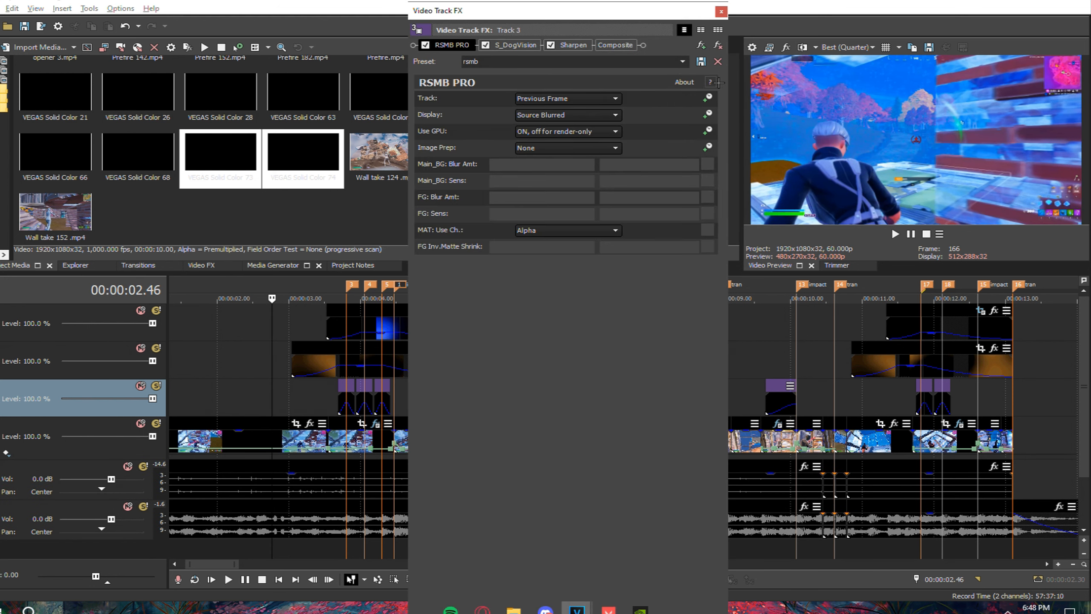
left_click(723, 7)
Apply the "[txntic] swepla - cc + rsmb" preset as track effects to both the orange and the blue light leak tracks
mouse_move(592, 89)
left_mouse_down()
mouse_move(246, 296)
mouse_move(100, 347)
left_mouse_up()
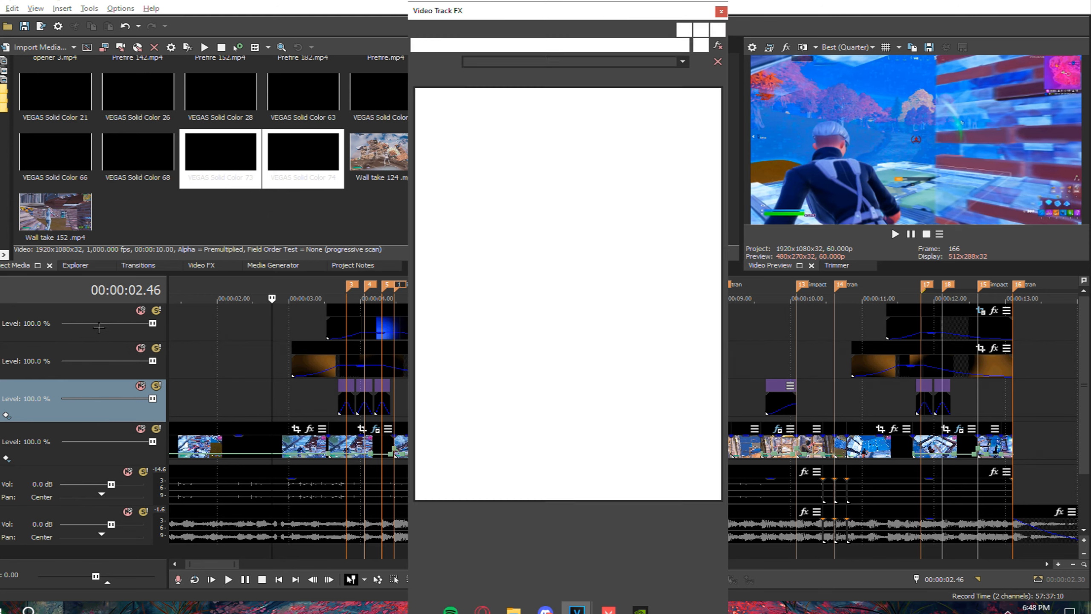
left_click(725, 19)
left_click_drag(573, 89, 138, 320)
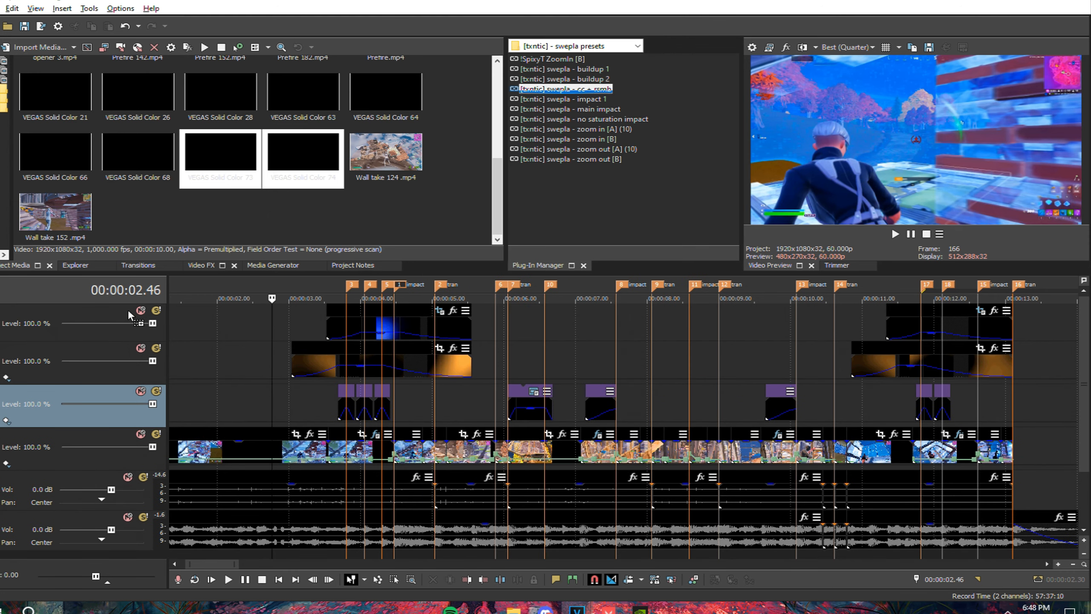
left_click(725, 10)
Select the whole montage from 00:00:00.00 to 00:00:14.34 and open the Render As dialog
left_click_drag(620, 313, 624, 321)
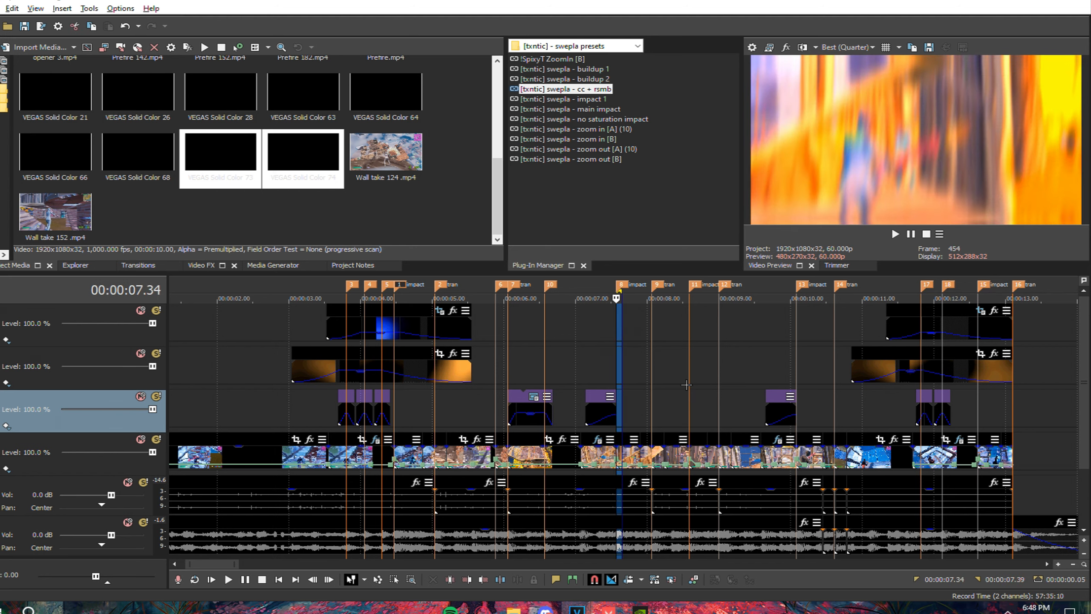
left_click(700, 373)
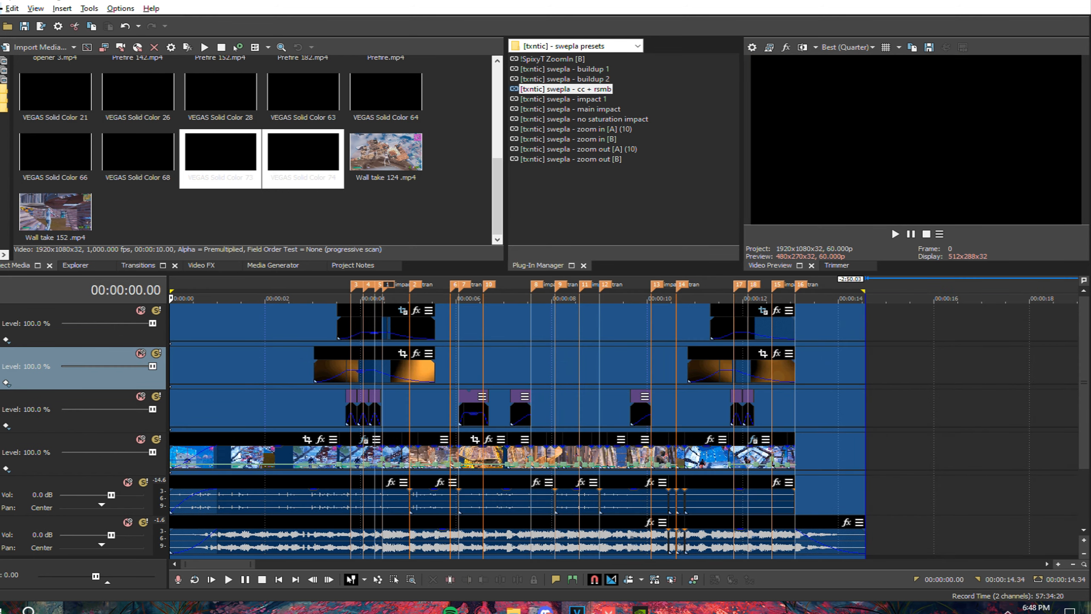
left_click(2, 9)
left_click(23, 110)
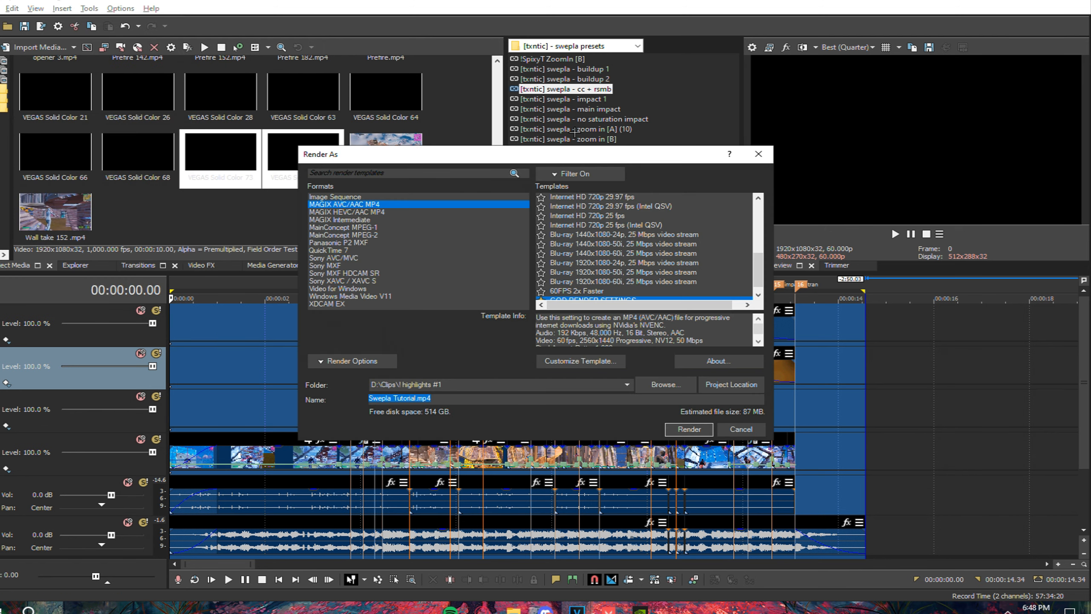
Examine the video, audio, system and project settings of the GOD RENDER SETTINGS template, and close the dialogs without rendering
left_click(569, 361)
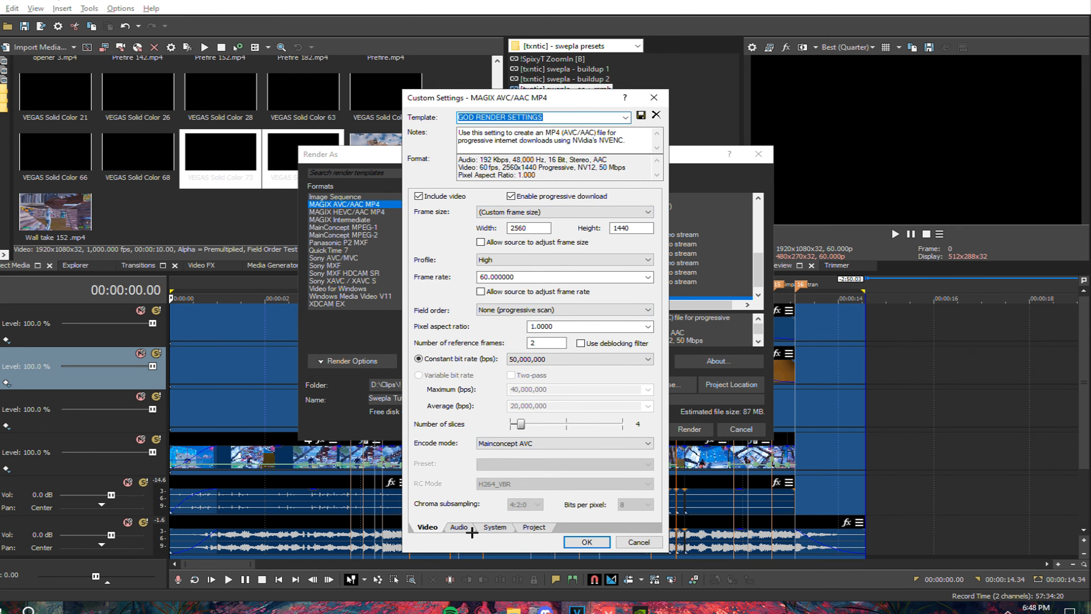
left_click(466, 529)
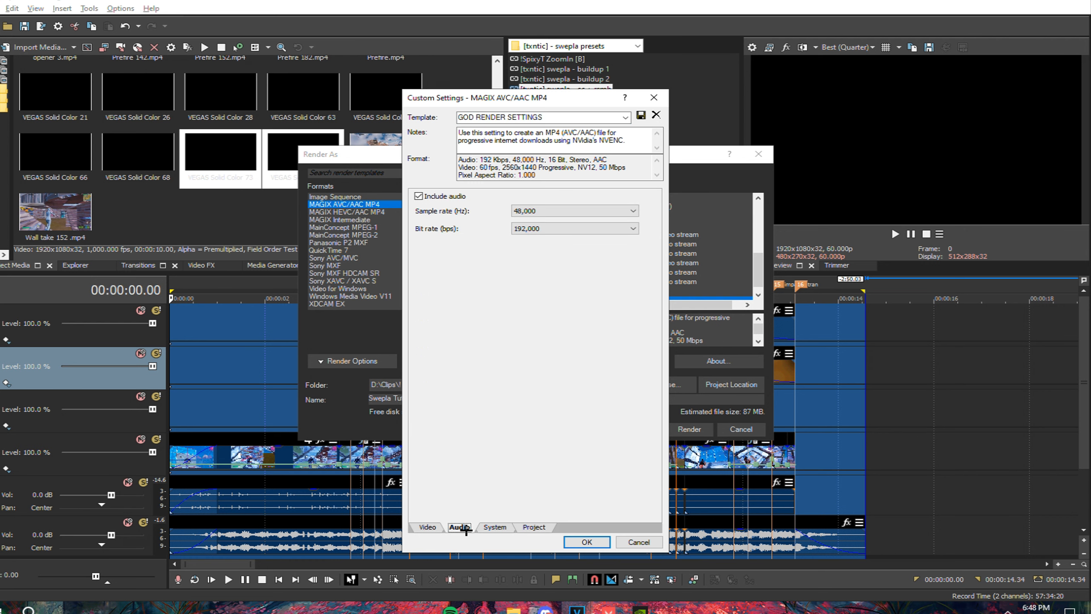
left_click(506, 527)
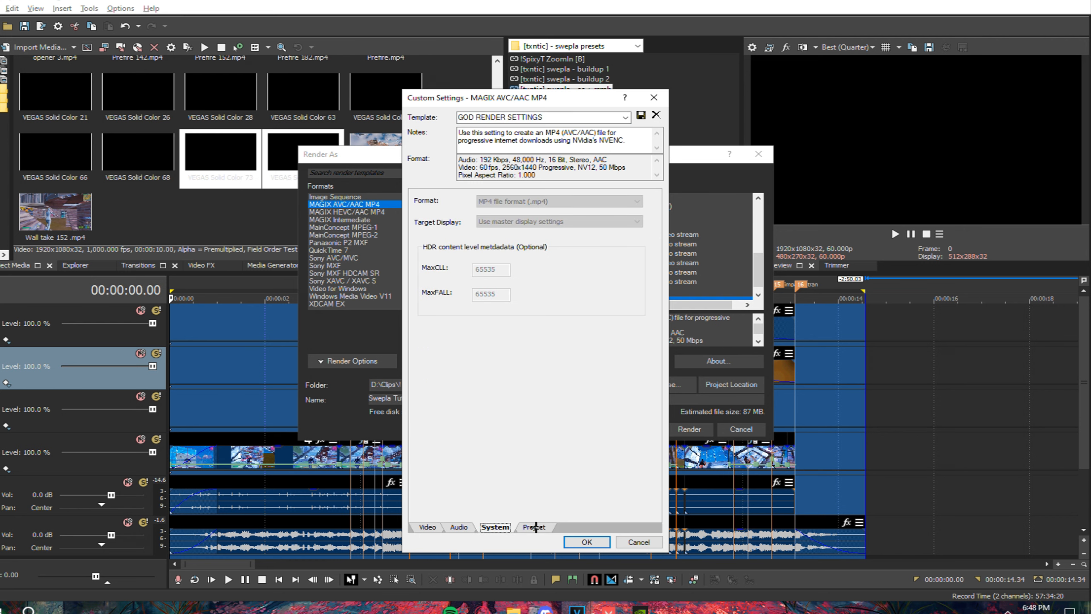
left_click(535, 527)
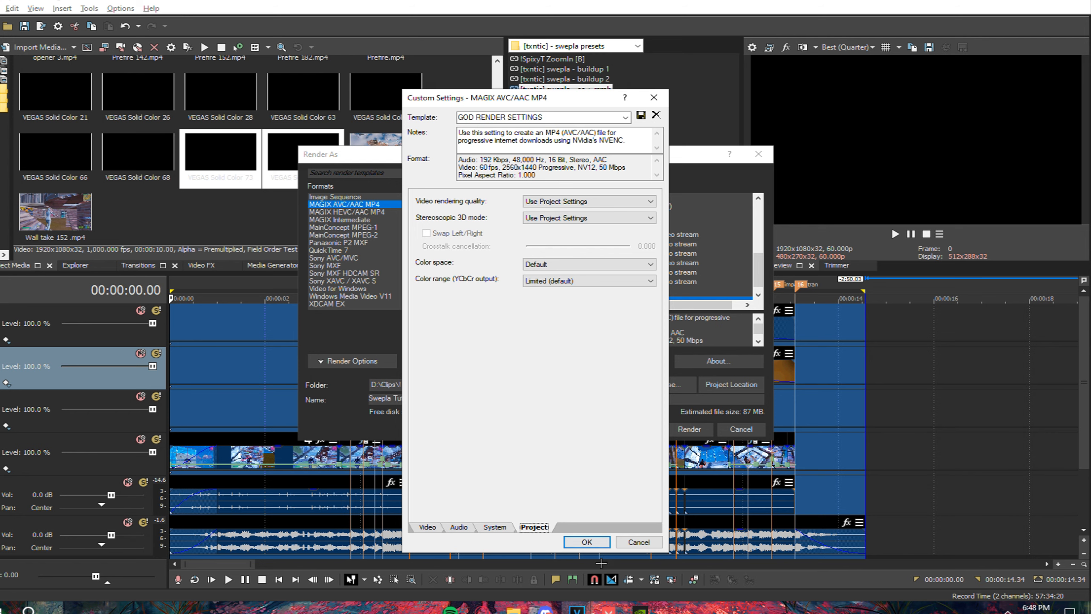
left_click(638, 541)
left_click(742, 426)
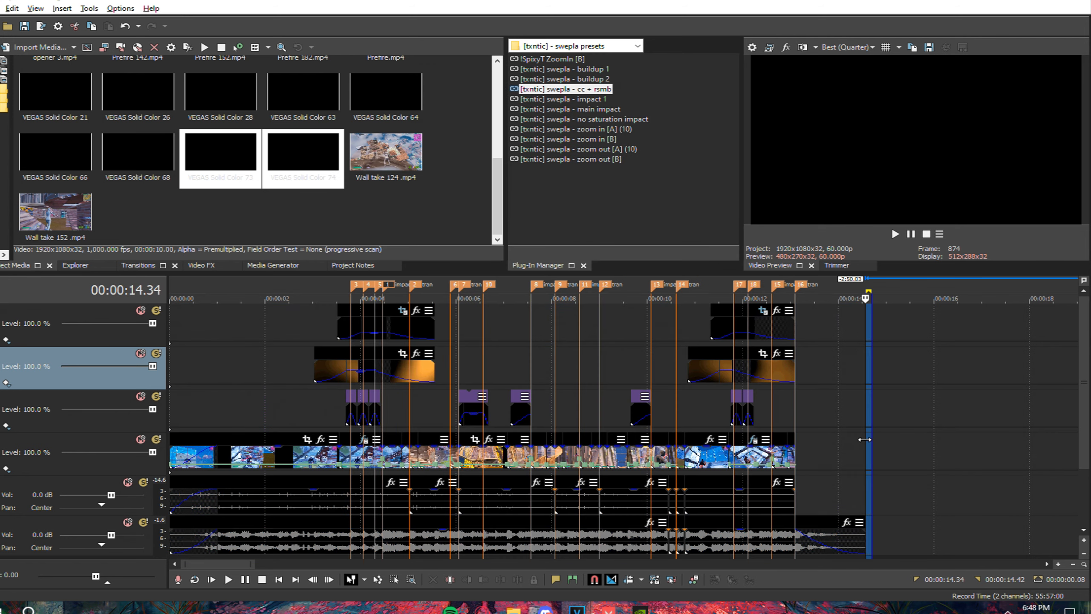
left_click(833, 438)
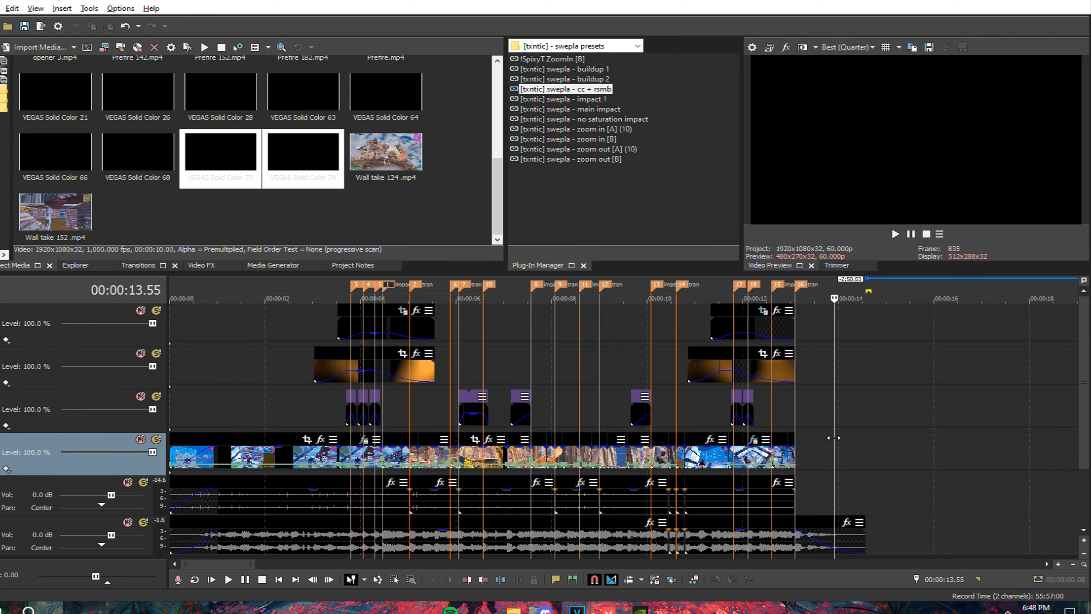